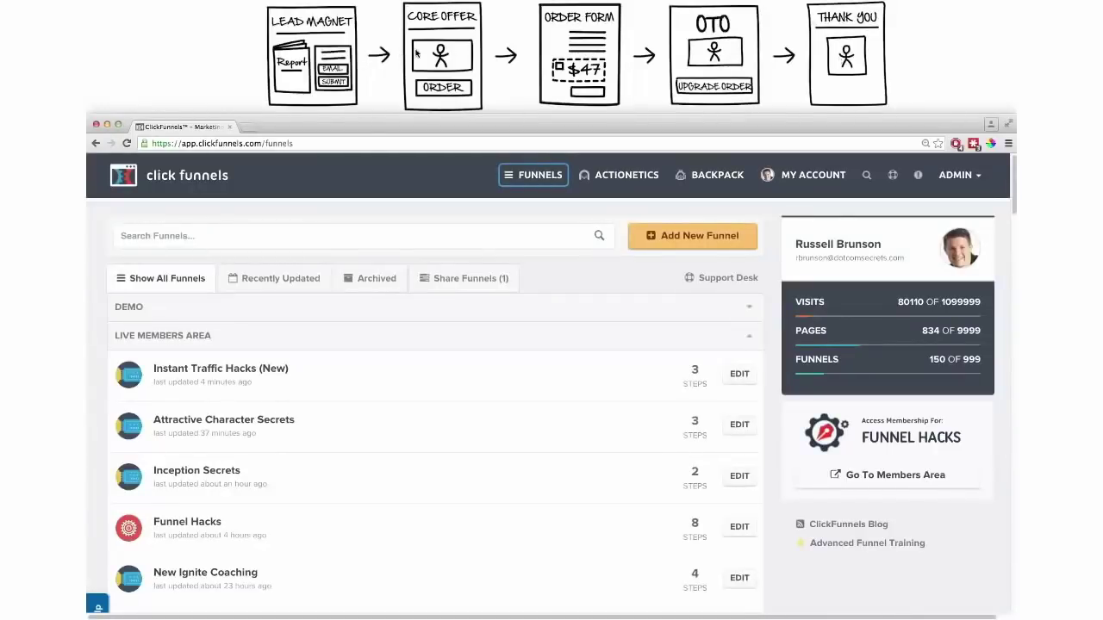
- Start a new funnel with the goal Sell Your Product and the type Sales Funnel
left_click(679, 238)
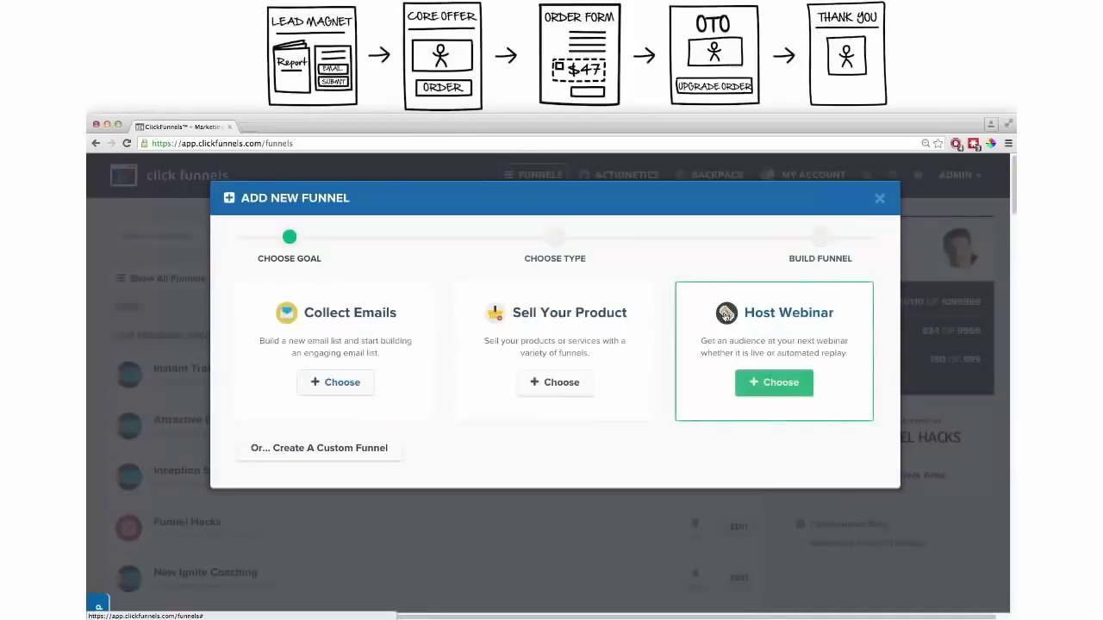
left_click(774, 389)
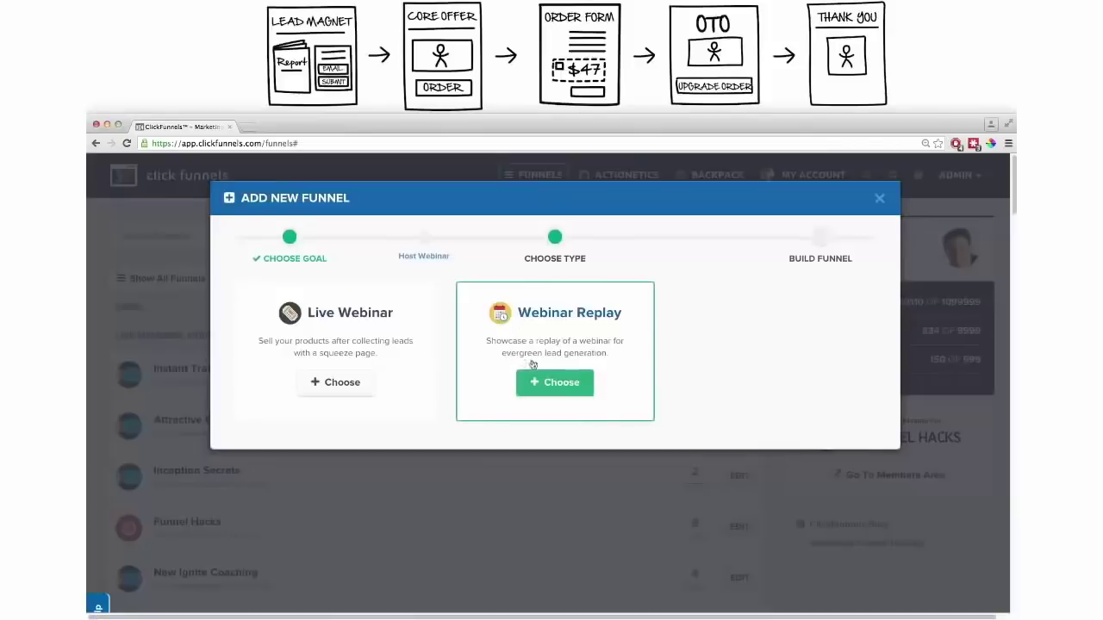
left_click(289, 258)
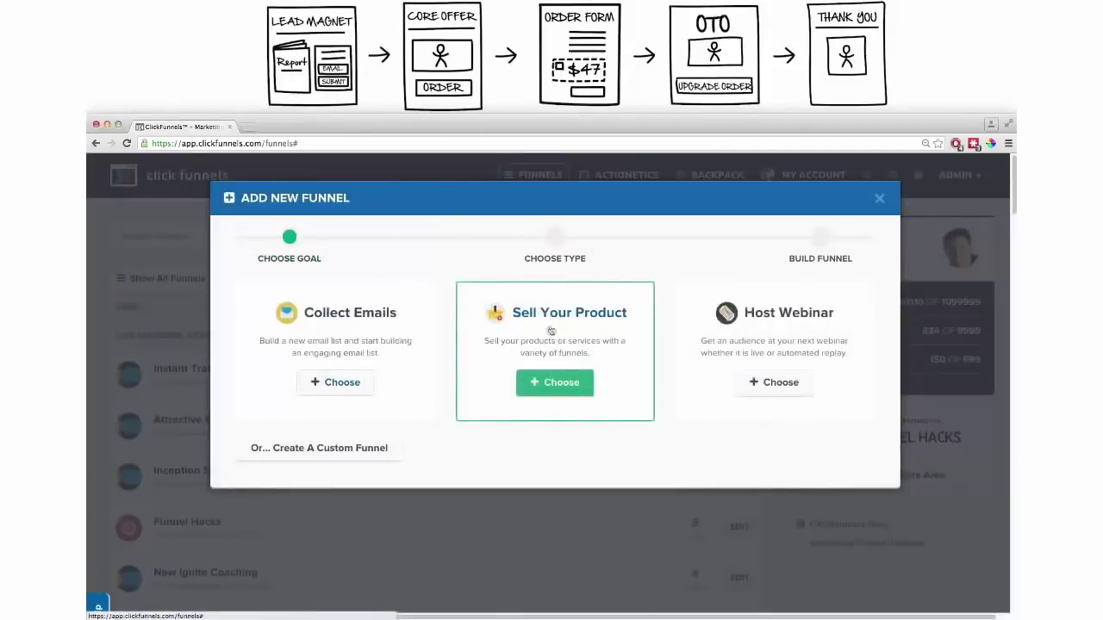
left_click(561, 342)
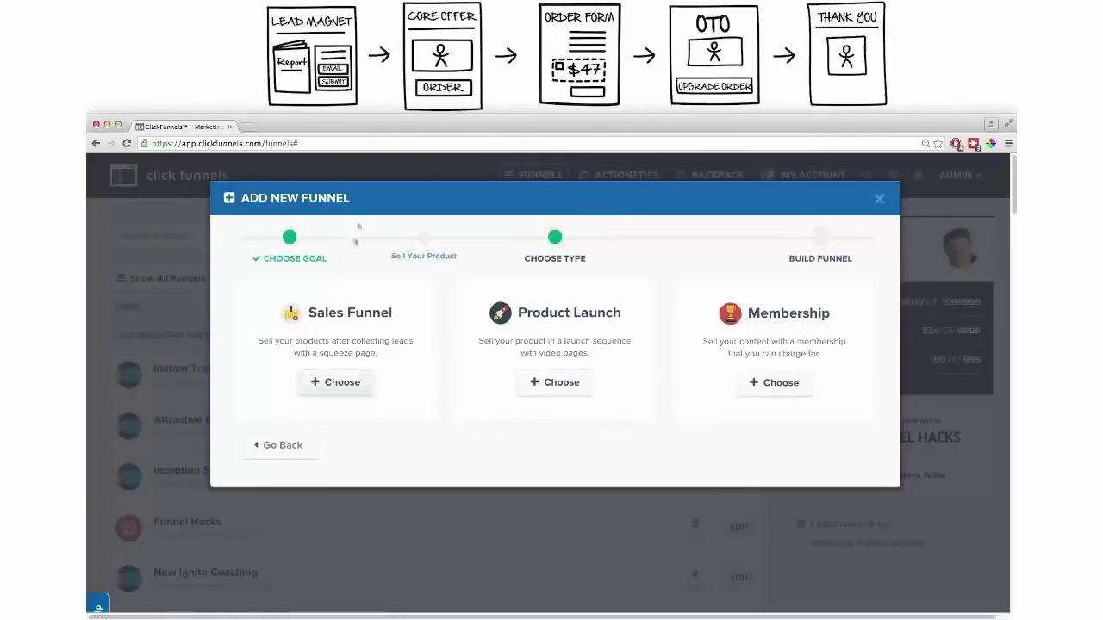
left_click(336, 382)
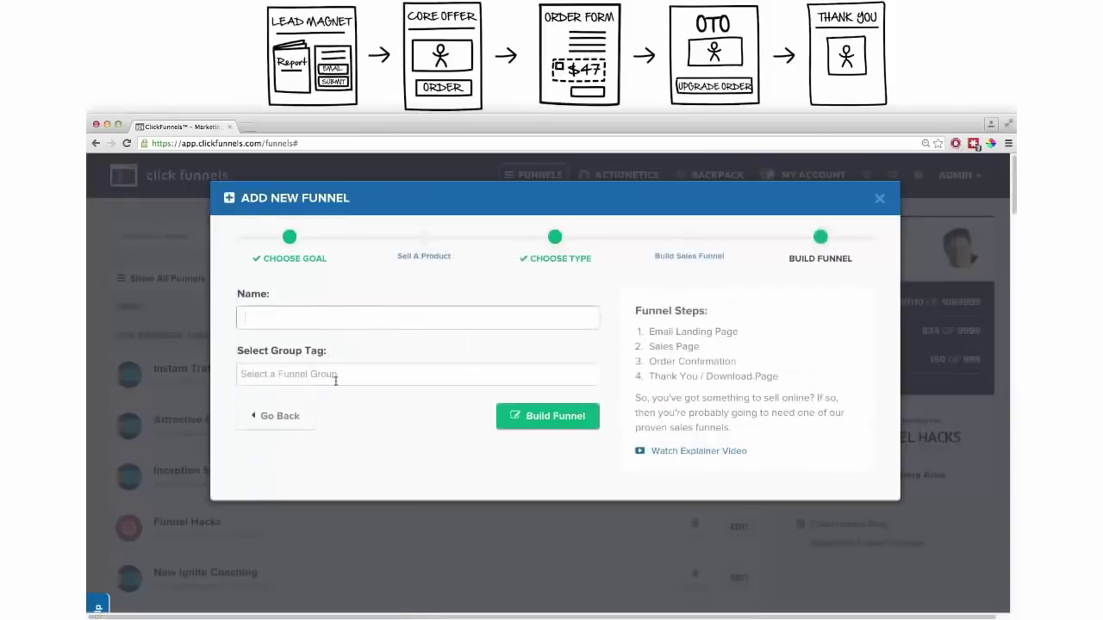
- Name the funnel "Demo Funnel", assign it the group tag "demo", and build it
type("Demo Funnel")
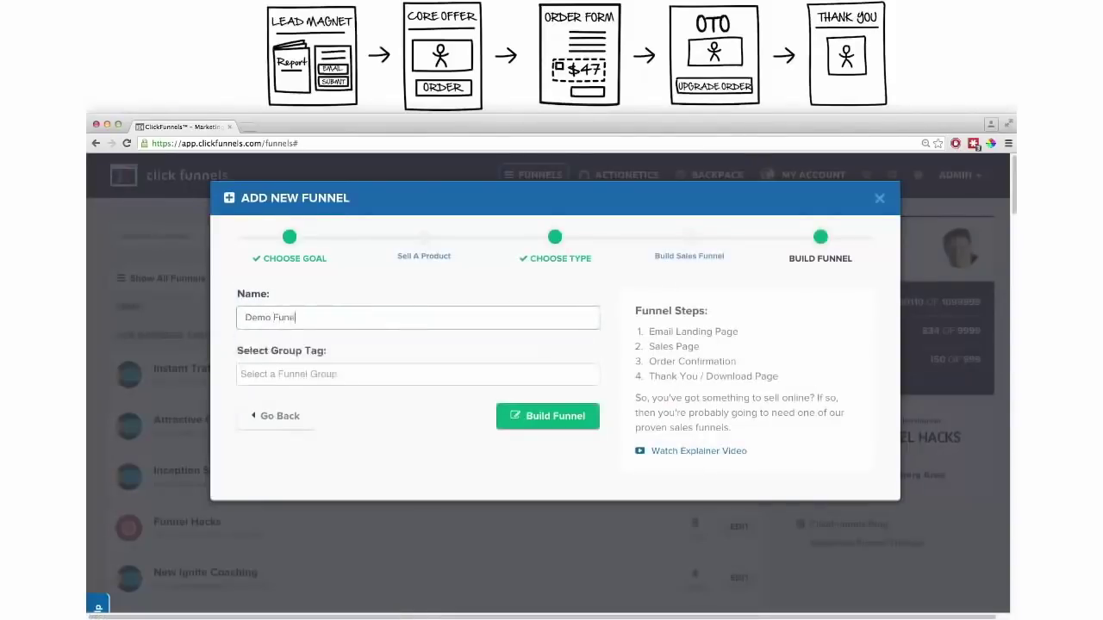
left_click(258, 374)
type("demo")
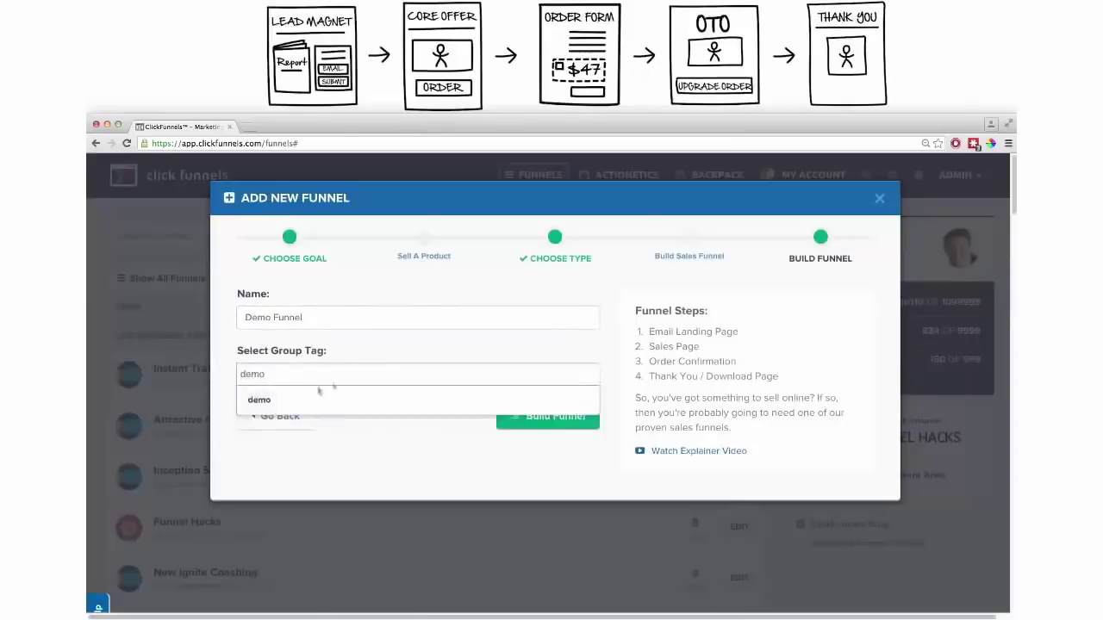
left_click(257, 401)
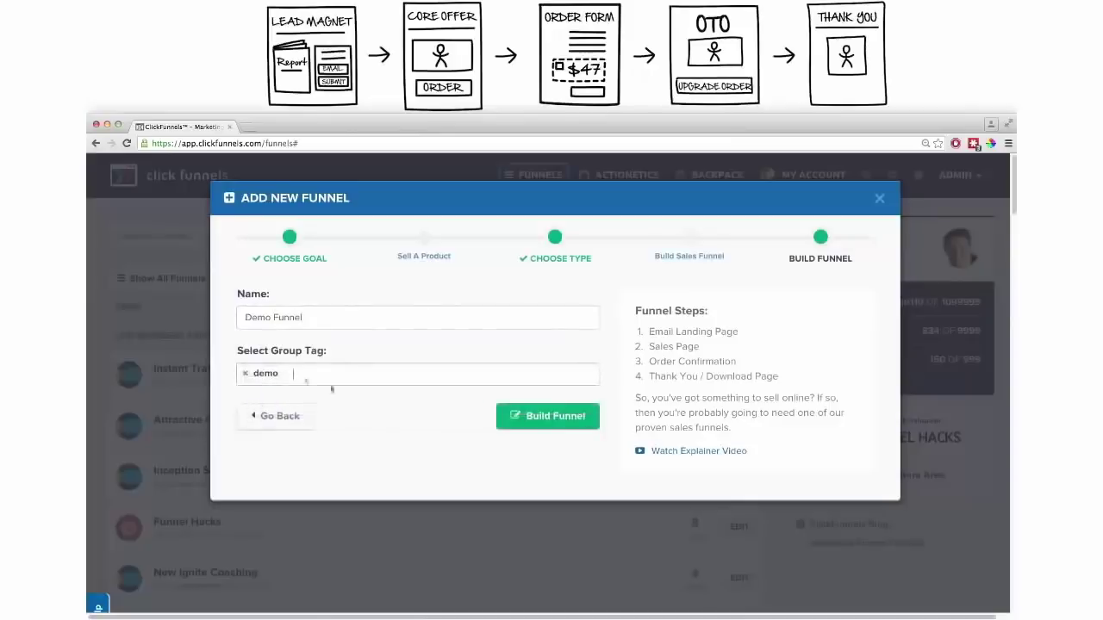
left_click(545, 417)
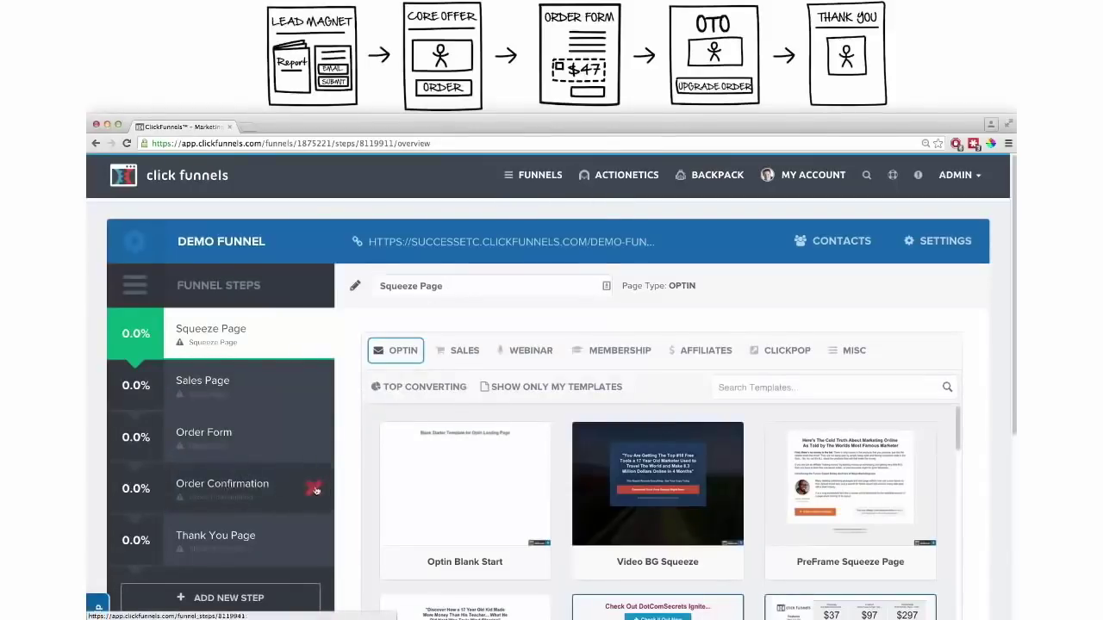
- Replace the Order Confirmation step with a new funnel step named "OTO Page", placed just before the Thank You Page
left_click(315, 490)
left_click(566, 205)
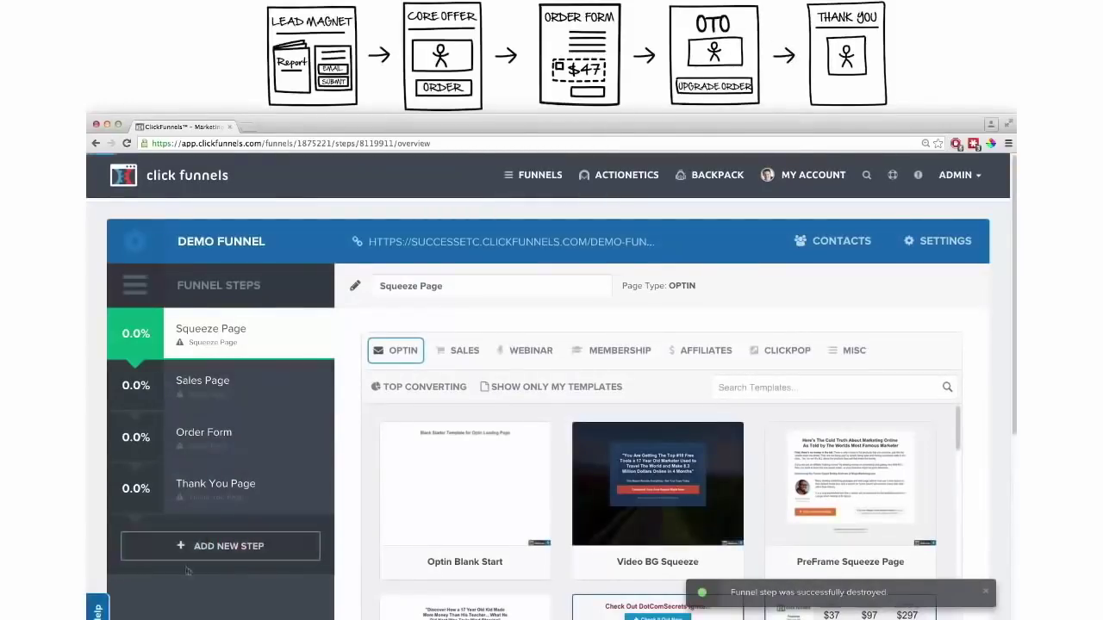
left_click(214, 551)
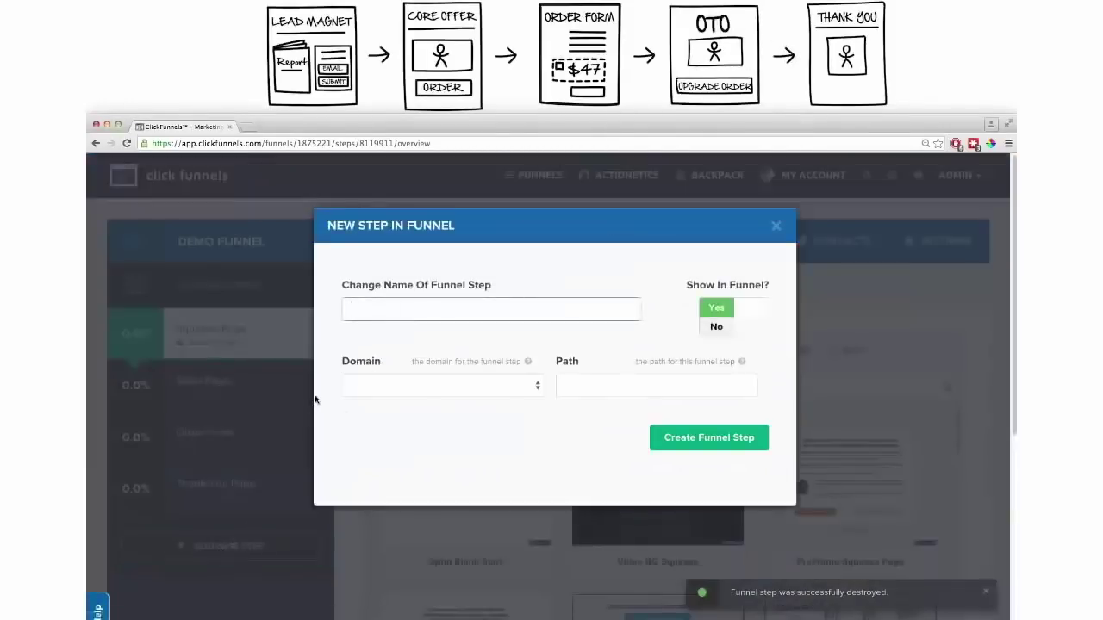
type("OTO Page")
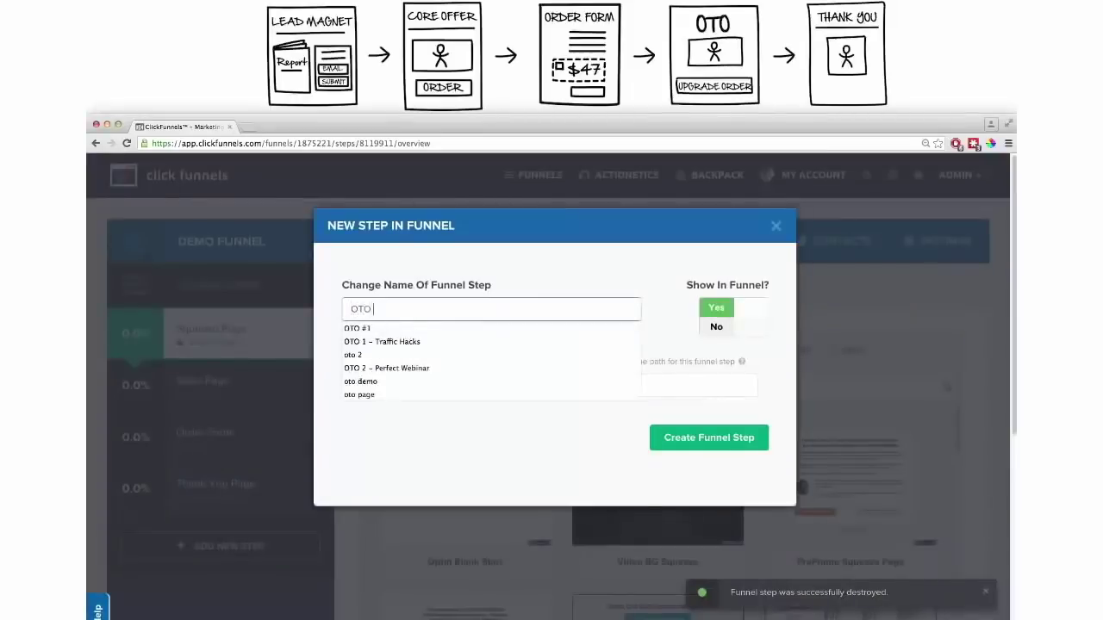
left_click(709, 438)
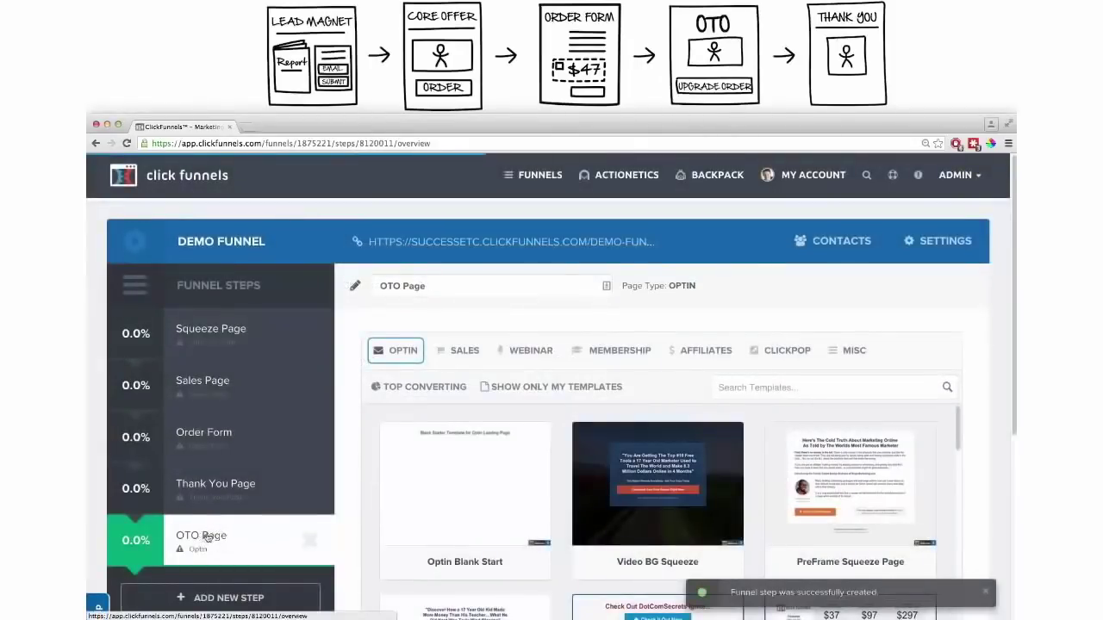
left_click_drag(212, 536, 213, 483)
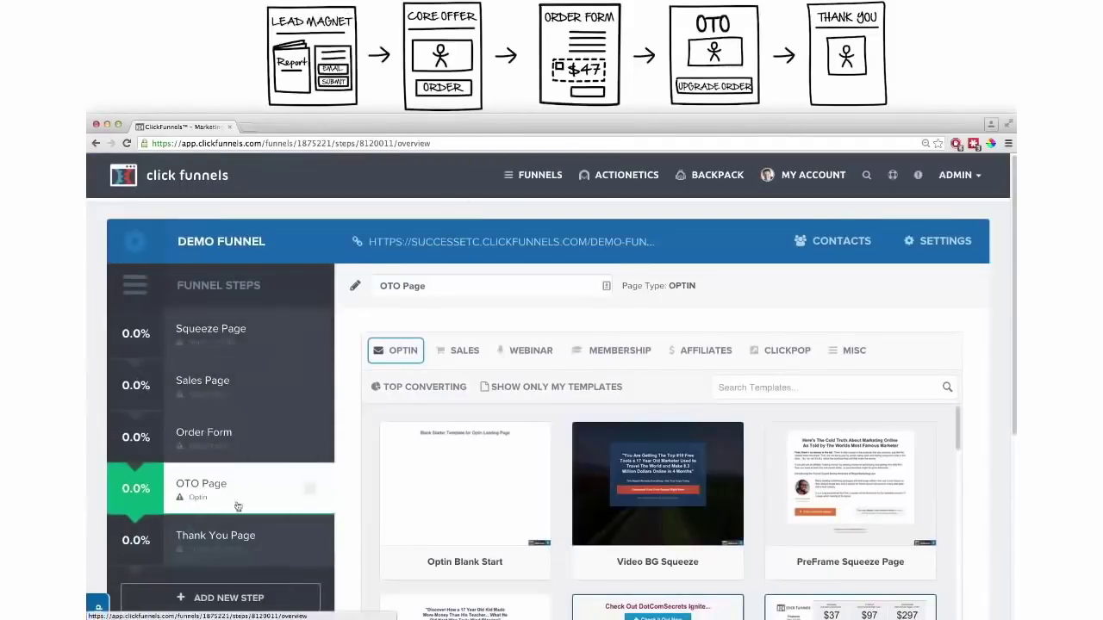
- Apply the Dark Optin Box template from the optin templates to the Squeeze Page step
left_click(223, 336)
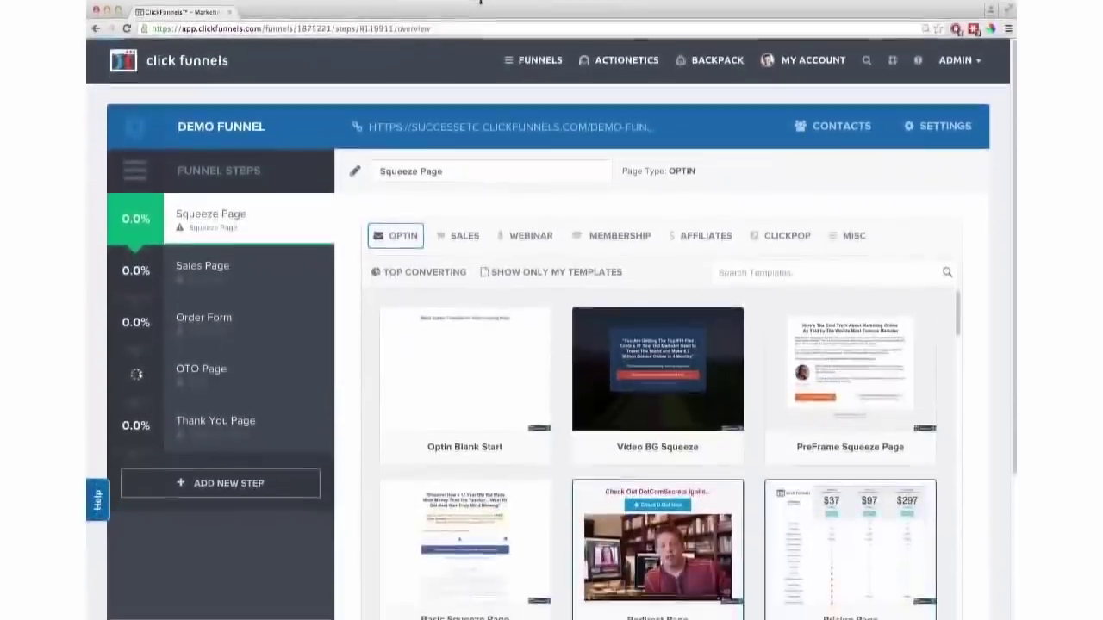
scroll(483, 431, "down", 3)
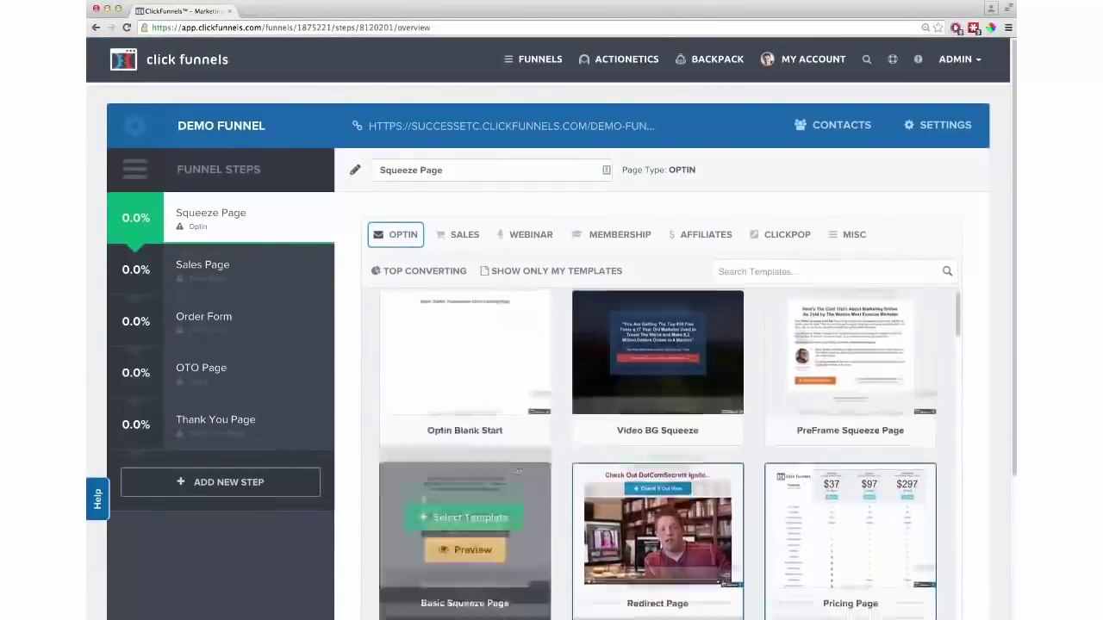
scroll(556, 509, "down", 5)
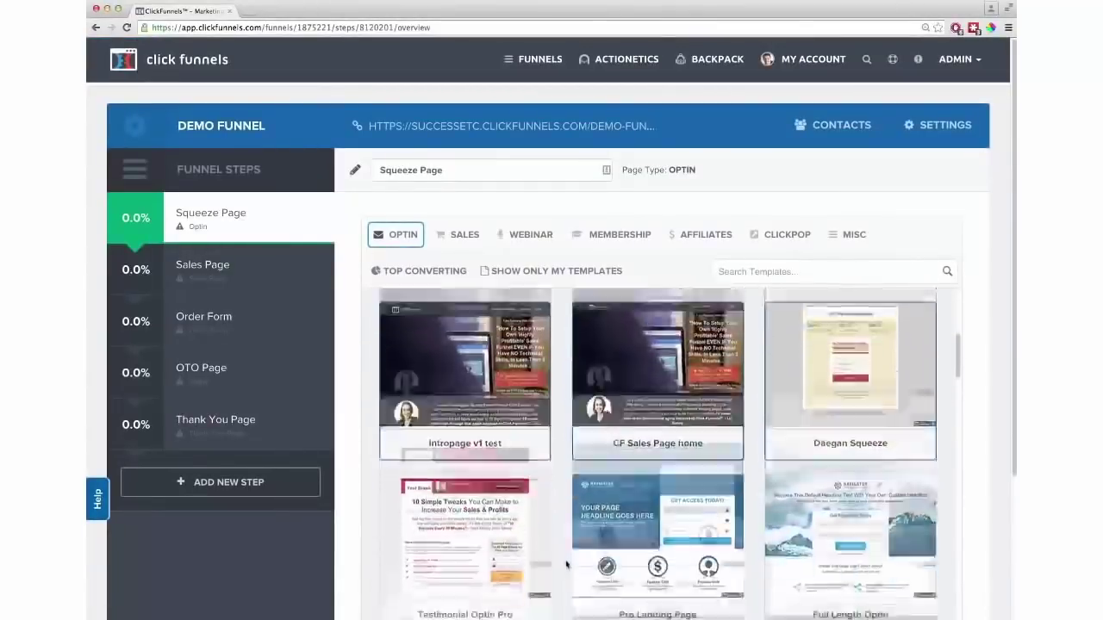
scroll(567, 572, "down", 5)
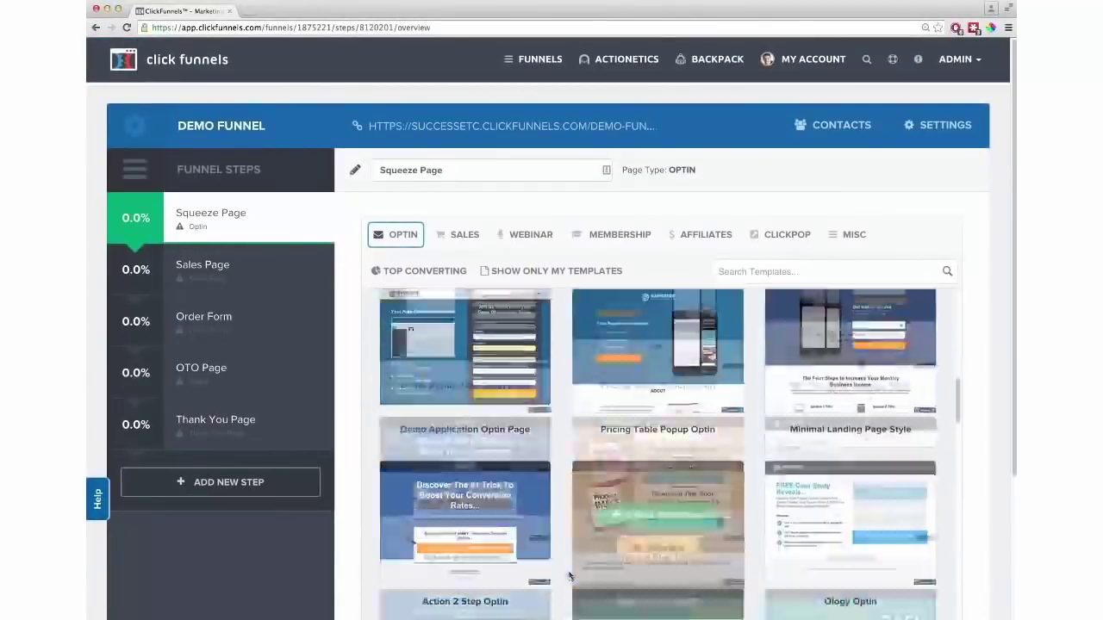
scroll(569, 586, "down", 5)
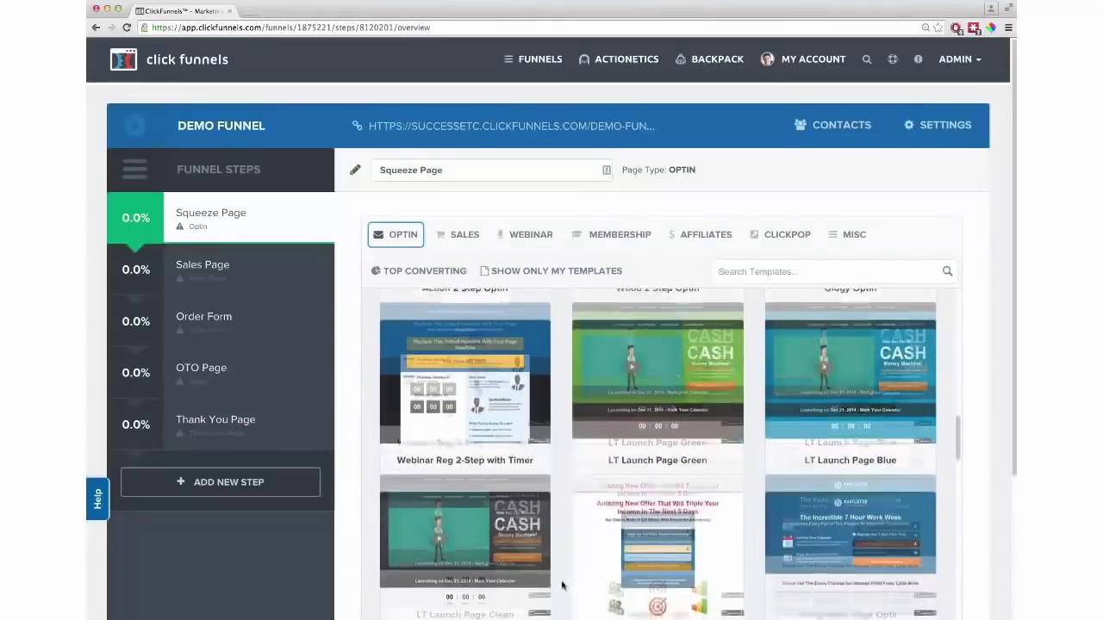
scroll(566, 591, "down", 5)
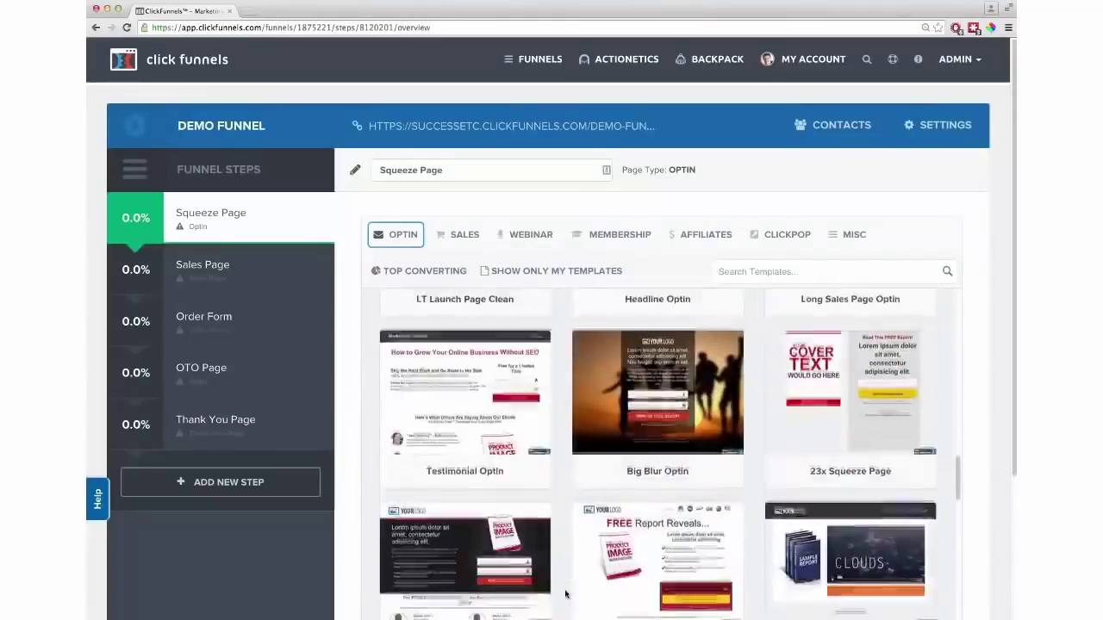
scroll(564, 595, "down", 3)
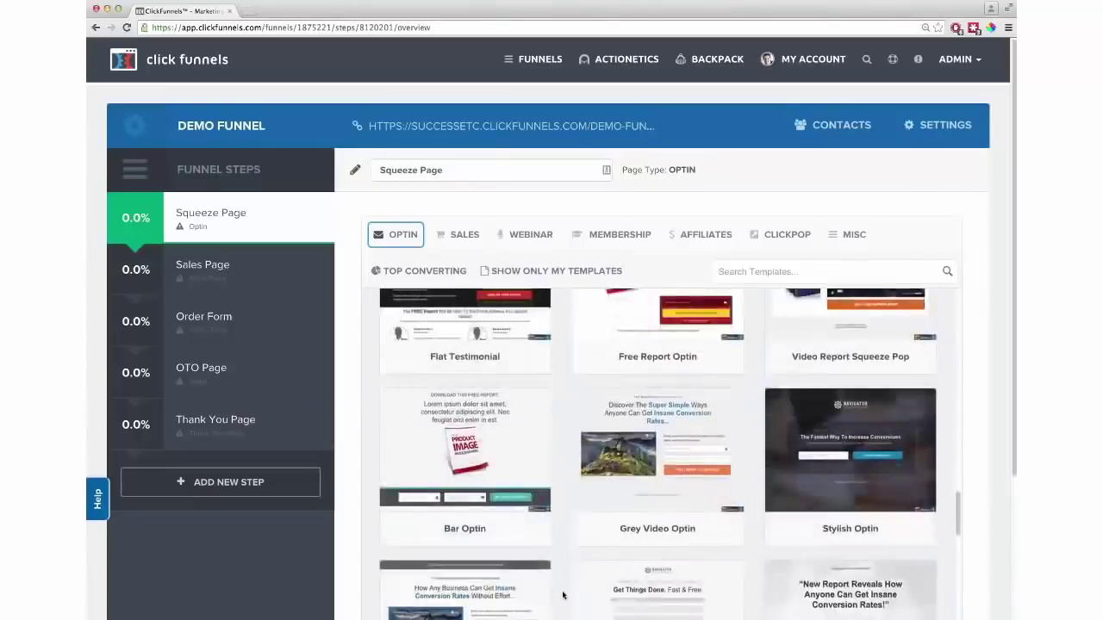
scroll(563, 597, "down", 5)
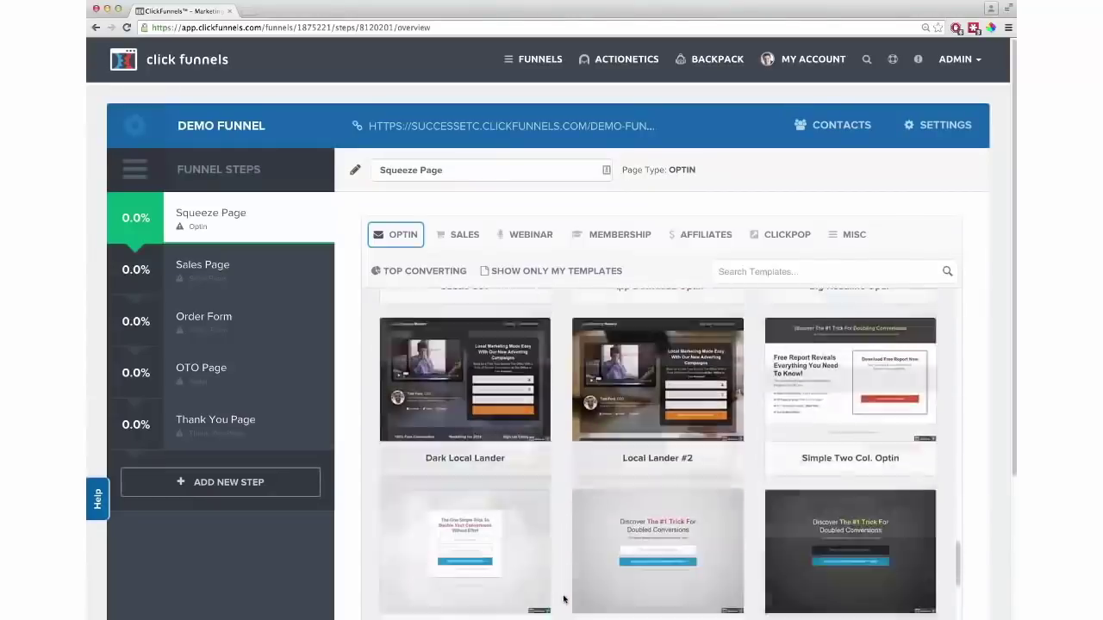
scroll(563, 599, "down", 4)
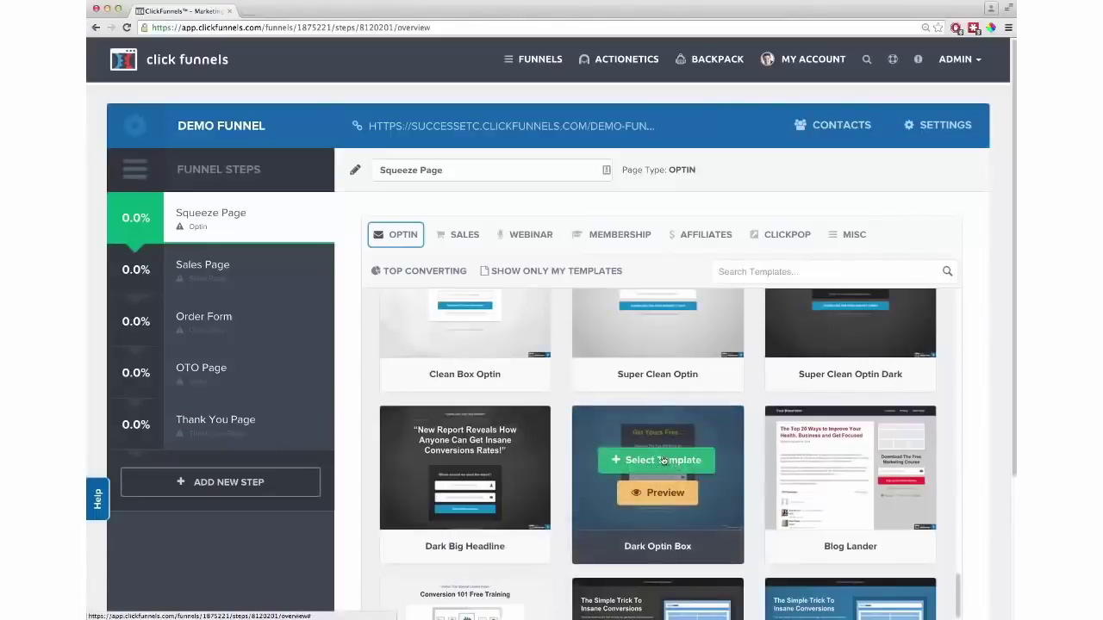
left_click(662, 461)
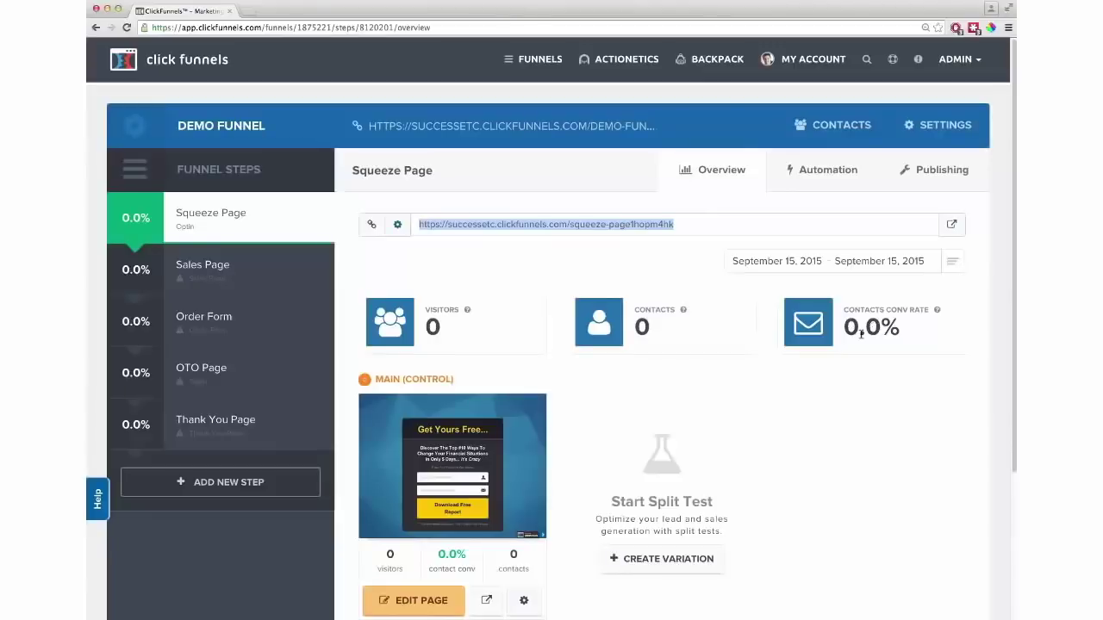
- Open the Squeeze Page's main control version in the page editor
scroll(660, 552, "down", 2)
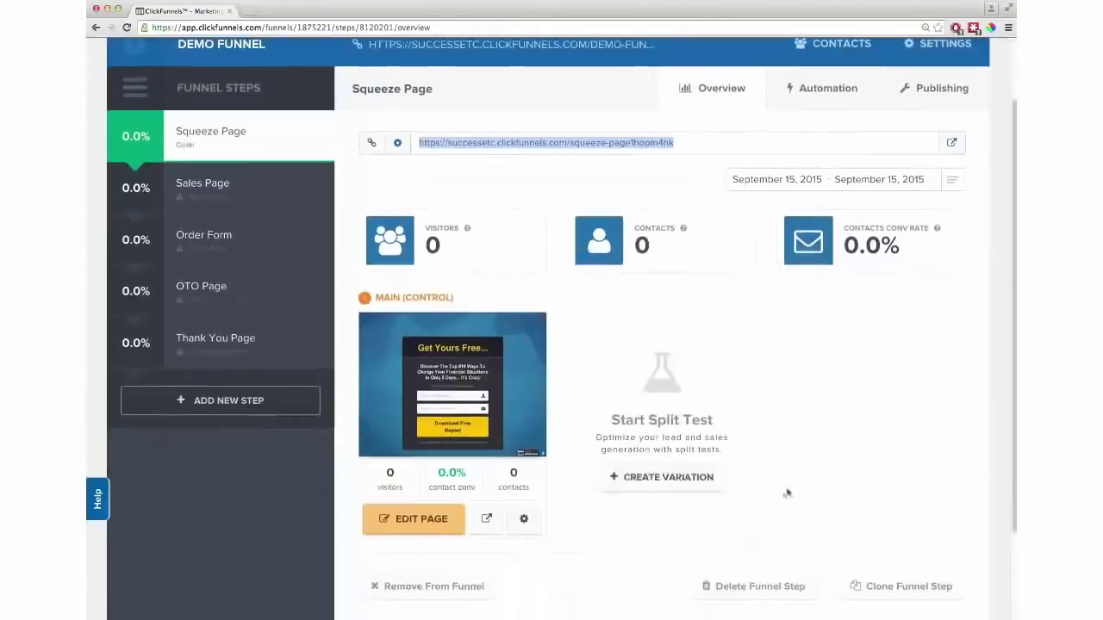
left_click(653, 477)
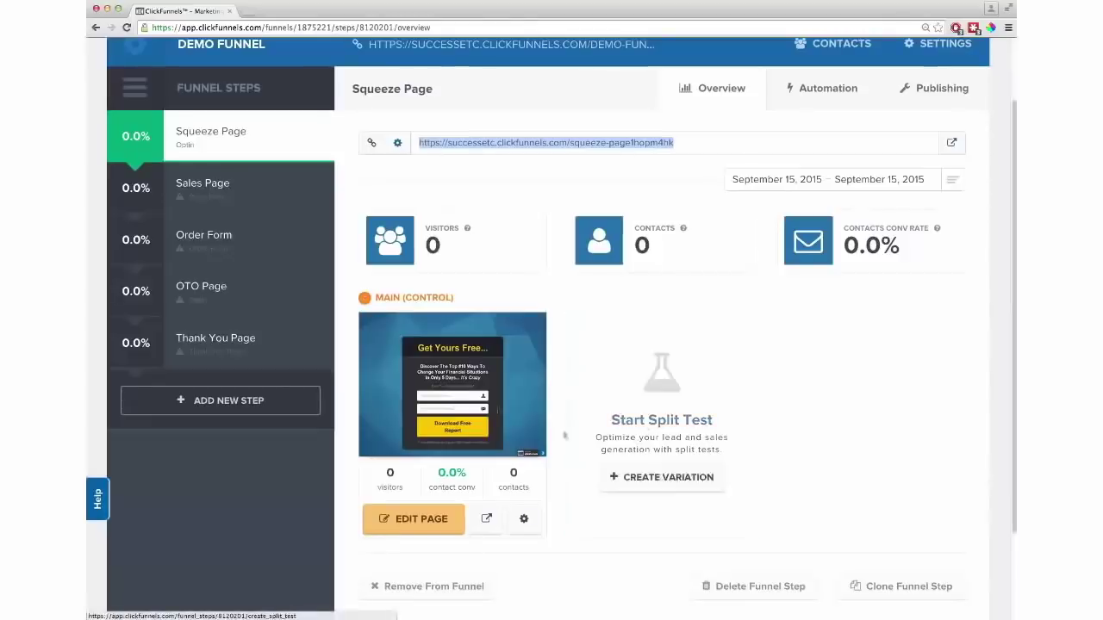
left_click(415, 520)
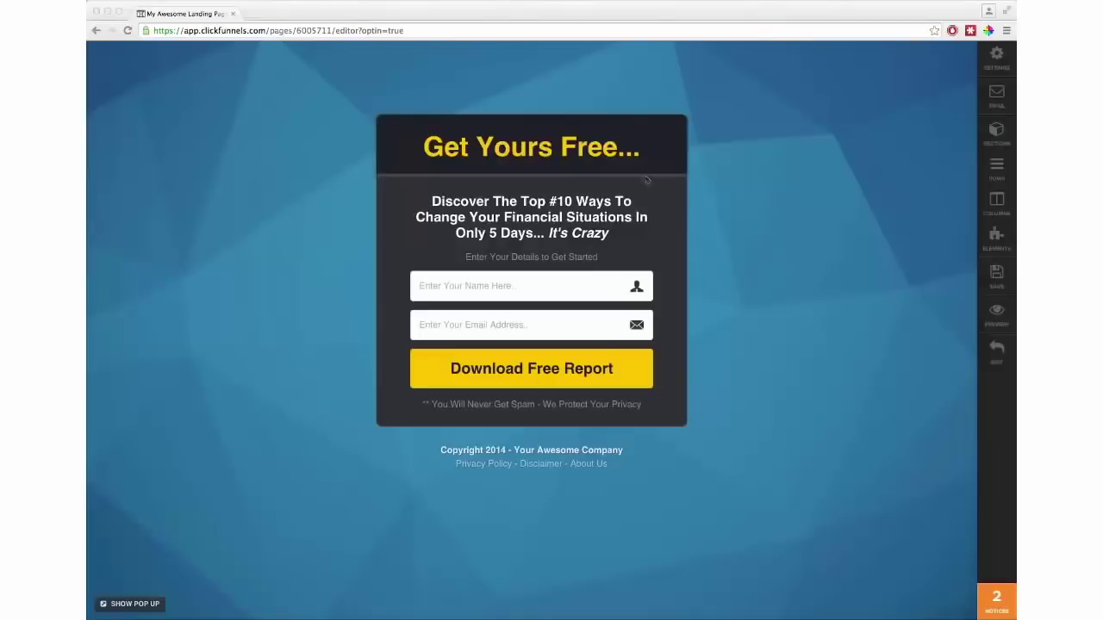
- Change the yellow headline to "Get My Cool Thing Now!" and set its text size to 37px
double_click(536, 148)
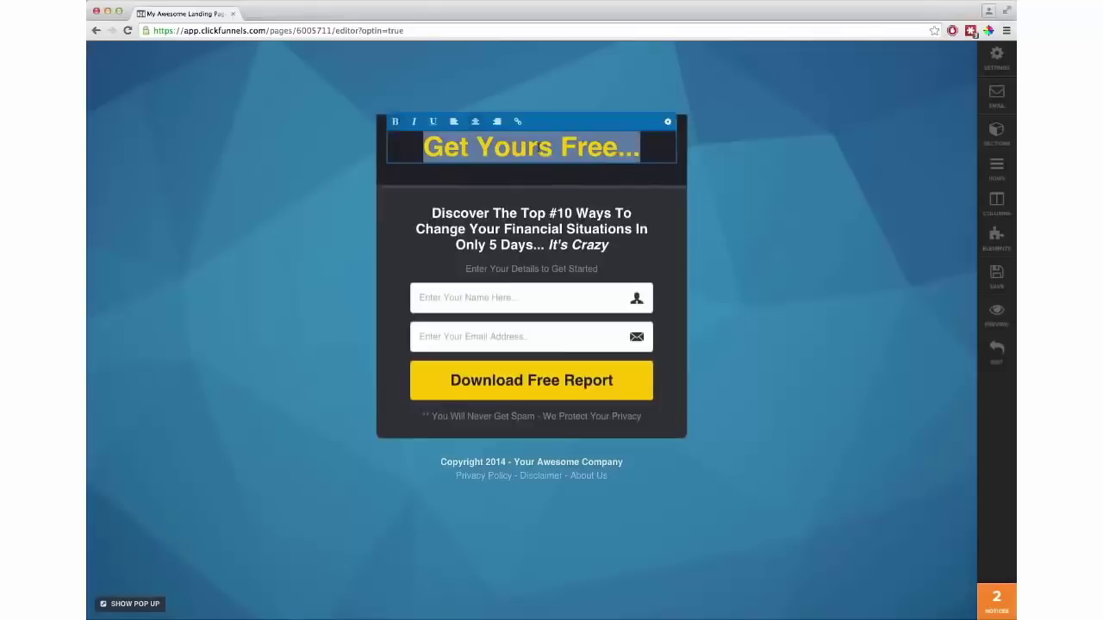
type("G")
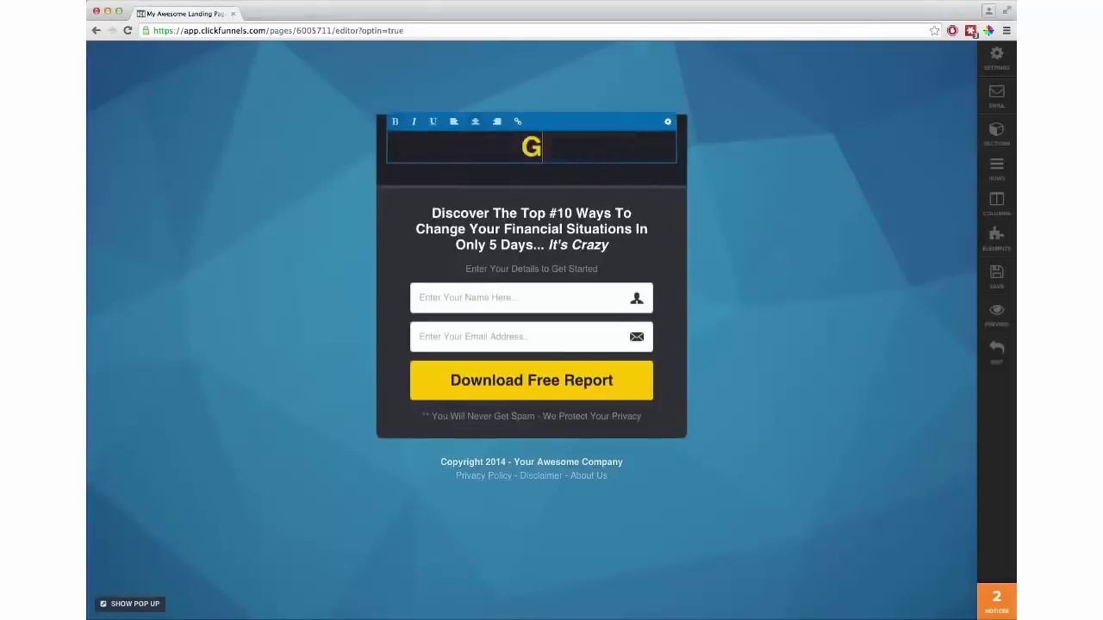
type("et My Cool Thing Now!")
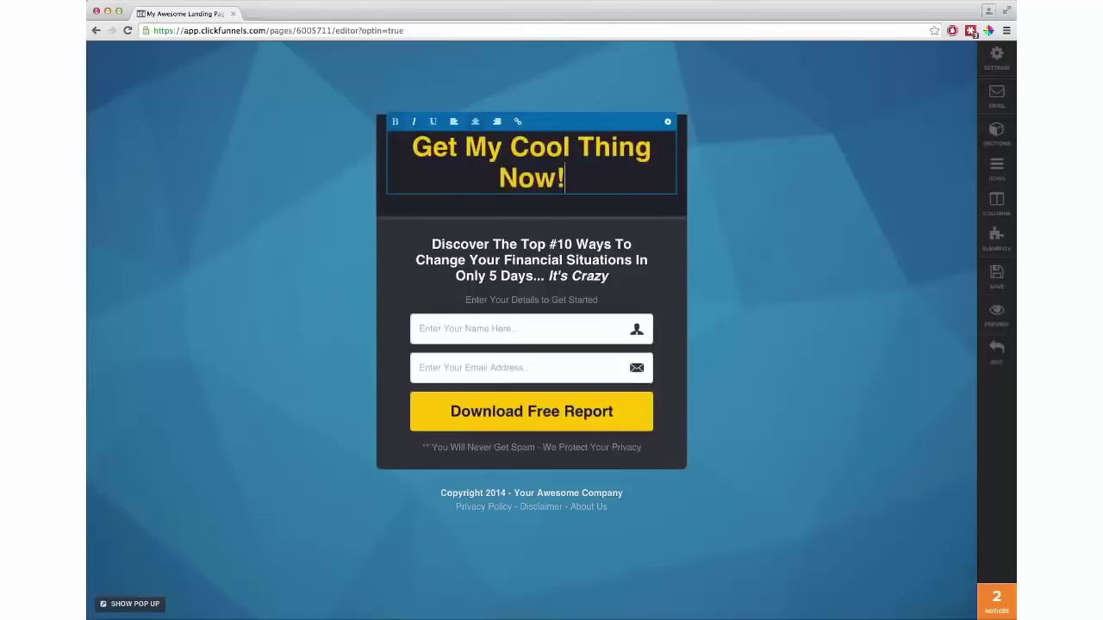
left_click(667, 122)
left_click(870, 368)
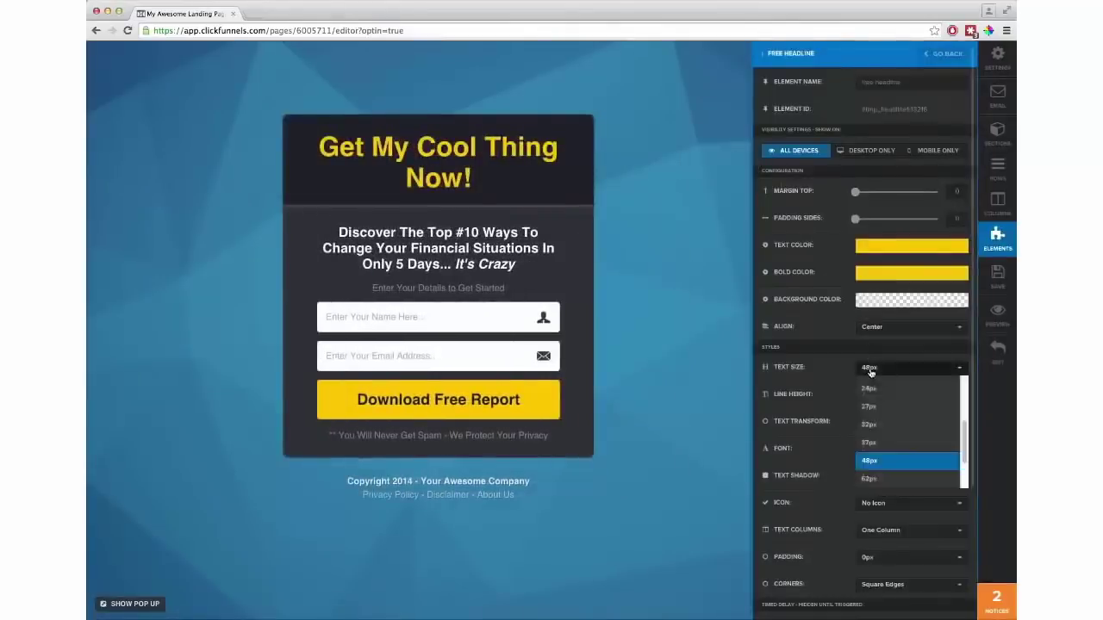
left_click(871, 442)
left_click(613, 211)
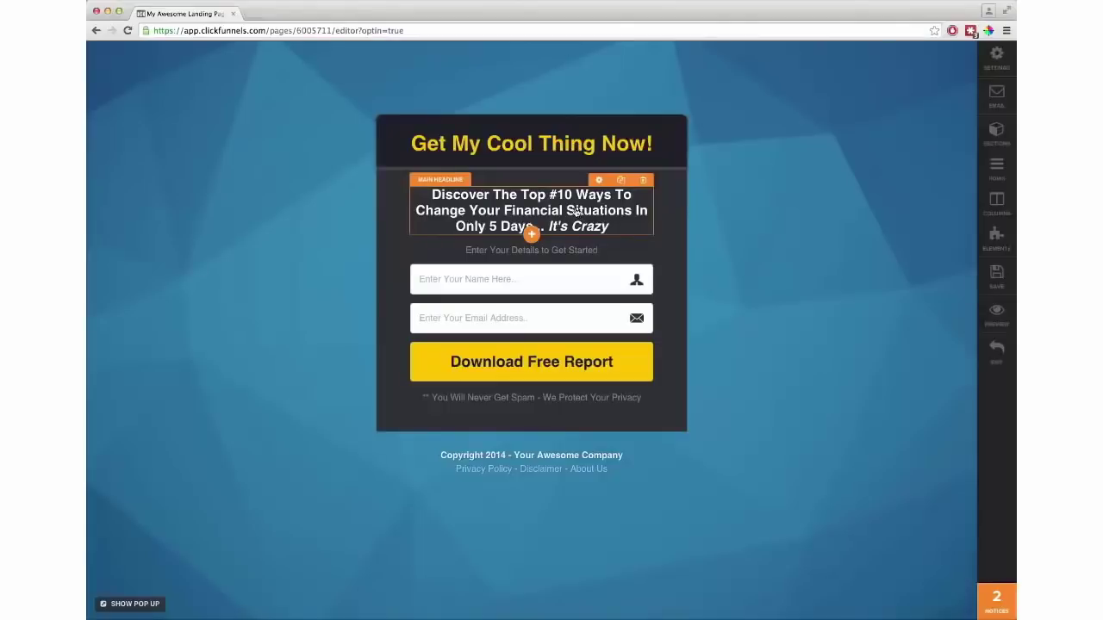
- Move the white "Discover The Top #10 Ways" headline directly beneath the yellow headline and set its text size to 27px
left_click_drag(576, 211, 561, 166)
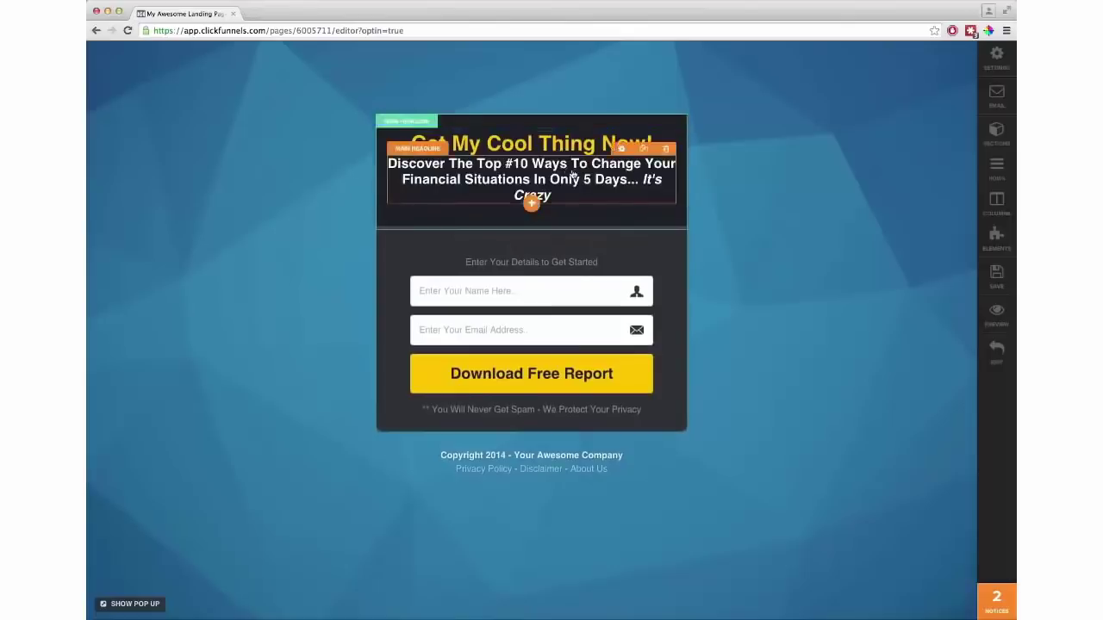
left_click(620, 150)
left_click(870, 367)
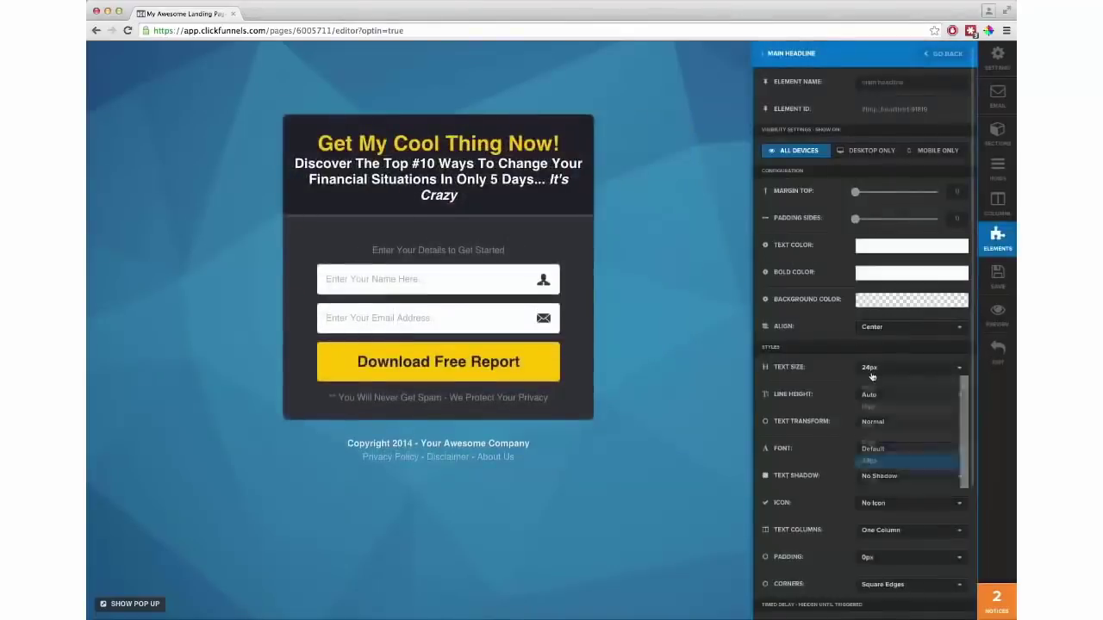
left_click(868, 478)
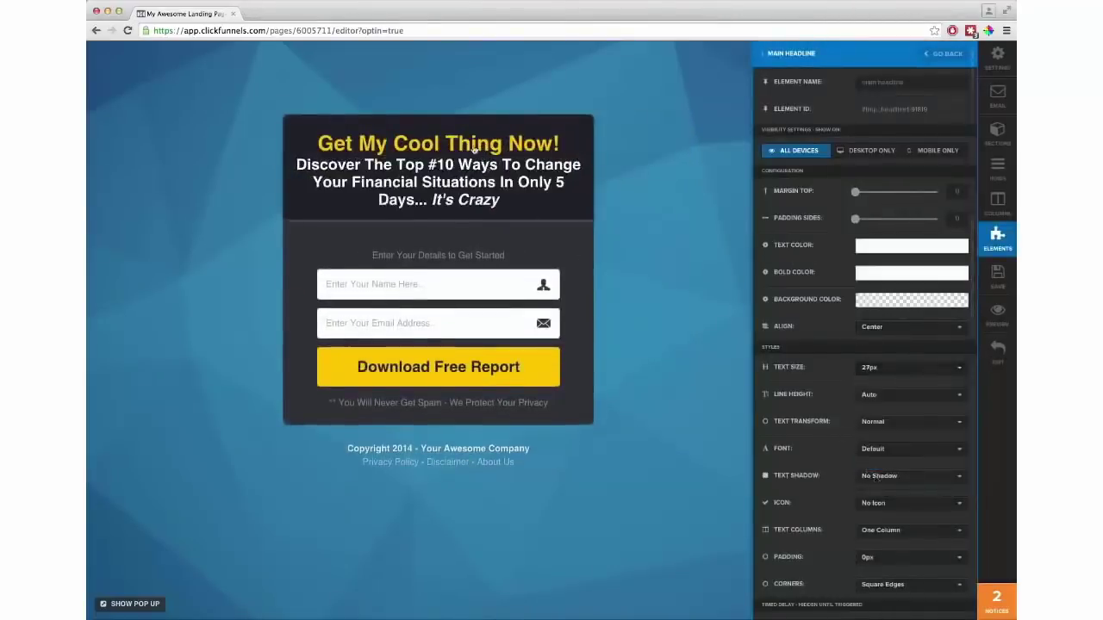
- Add a Video element directly beneath the white "Discover The Top #10 Ways" headline
left_click(486, 160)
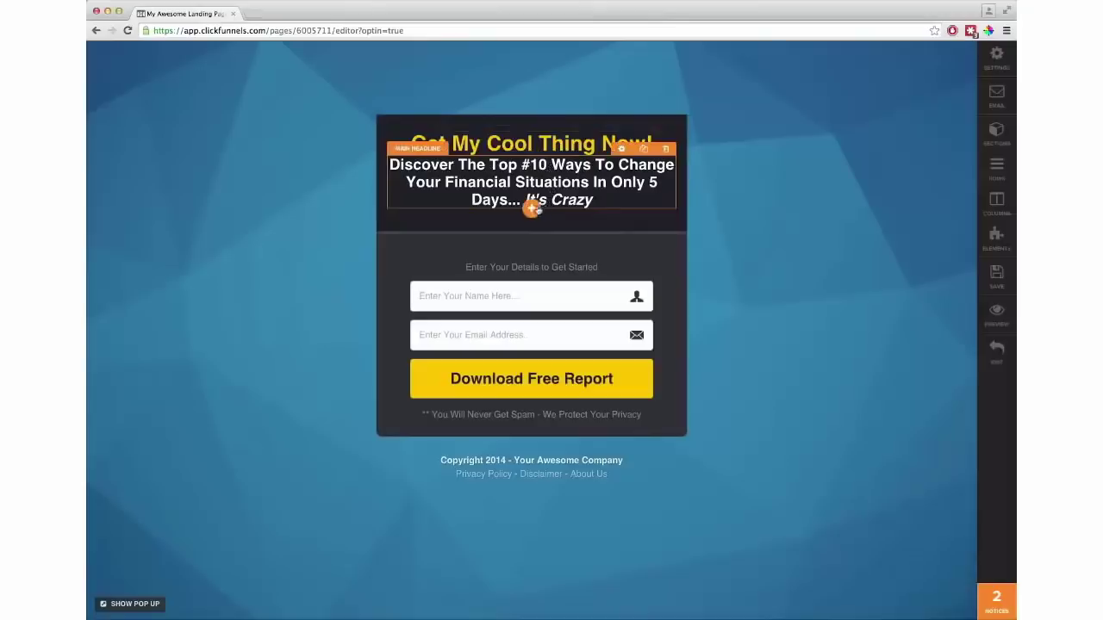
left_click(531, 210)
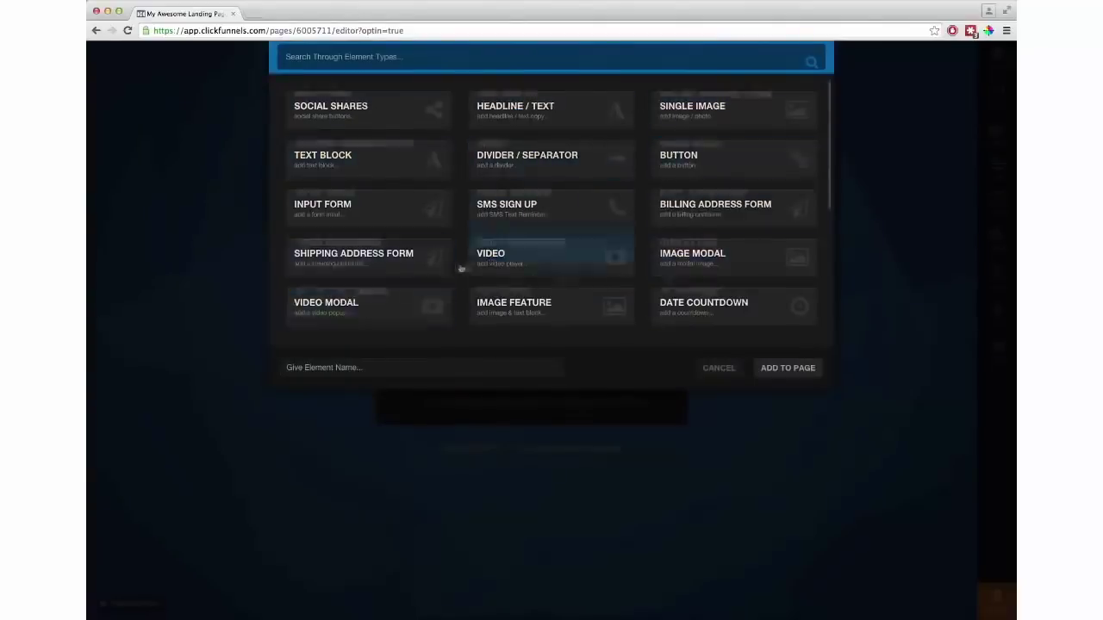
scroll(461, 268, "down", 5)
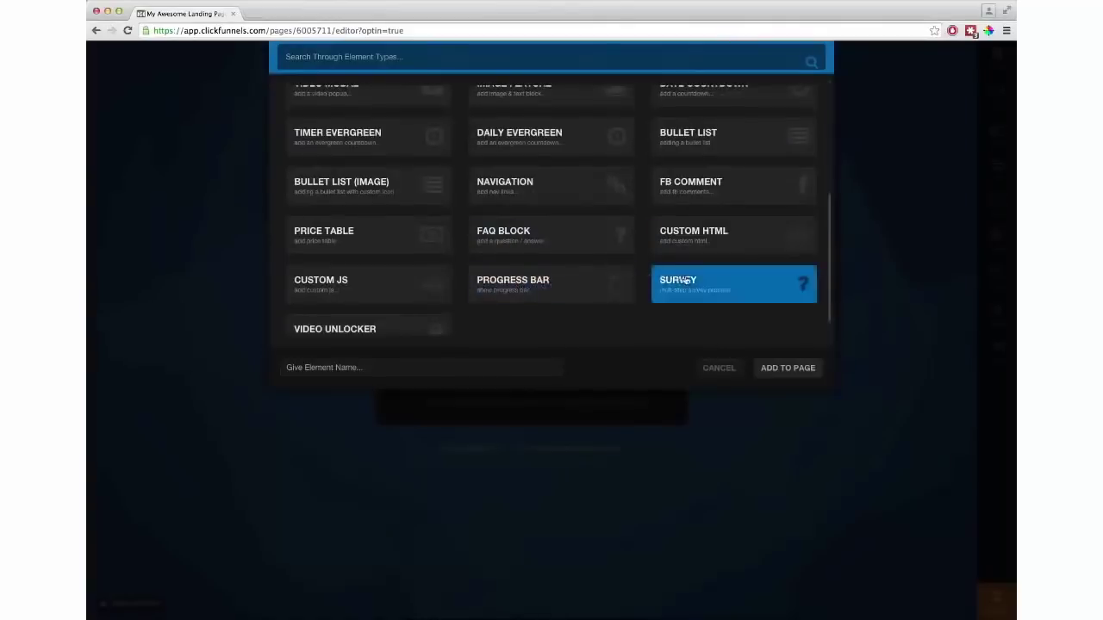
scroll(461, 283, "up", 5)
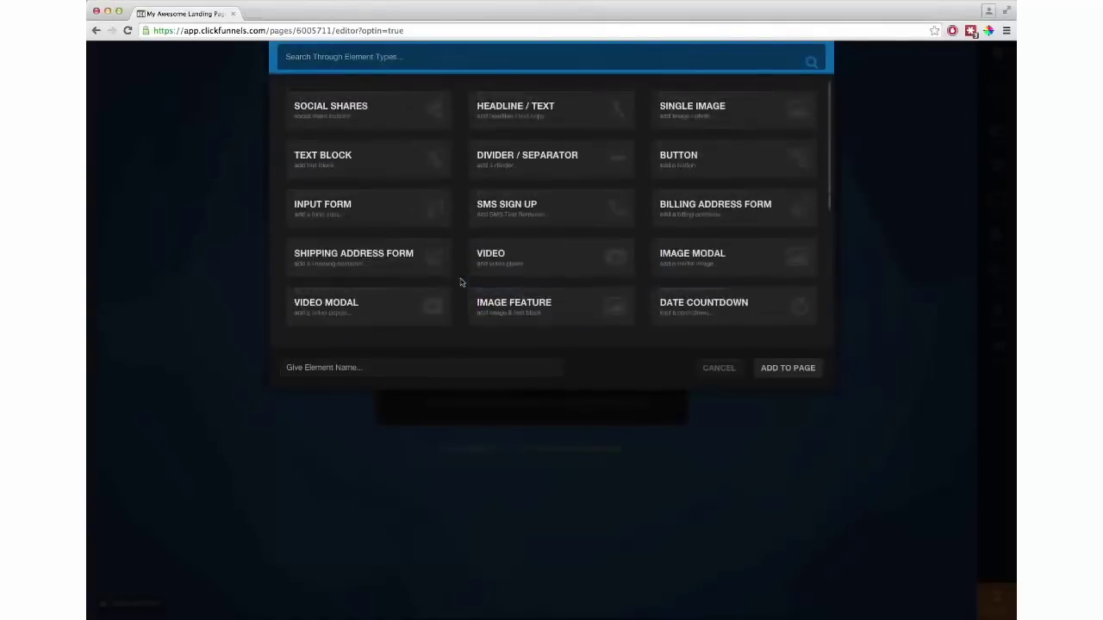
left_click(521, 259)
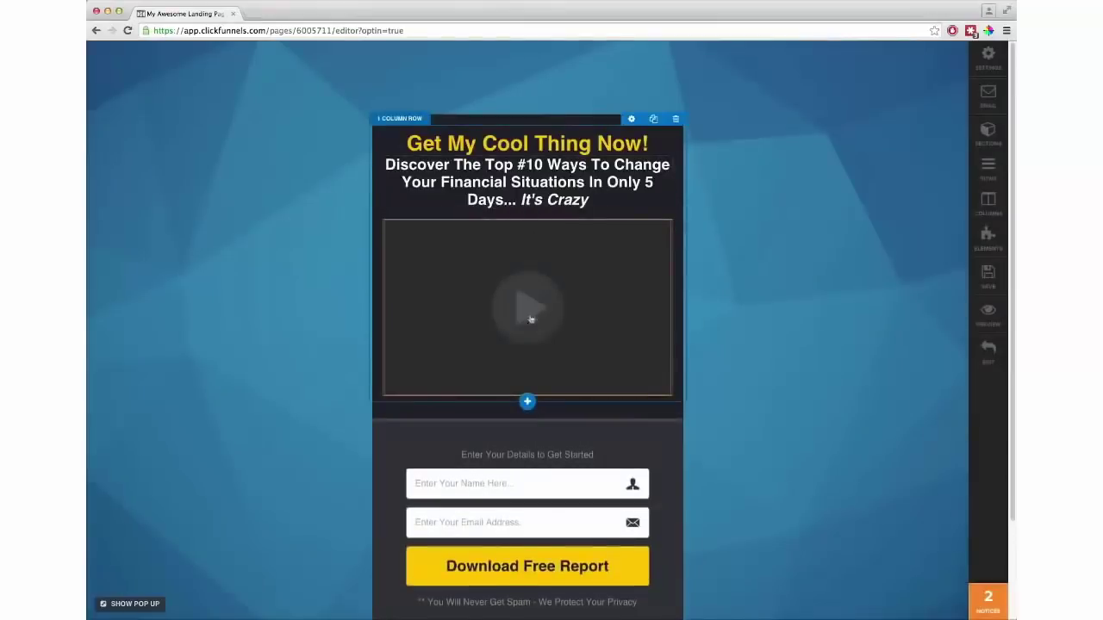
- Set the width of the section holding the headlines and video to Wide
left_click(633, 124)
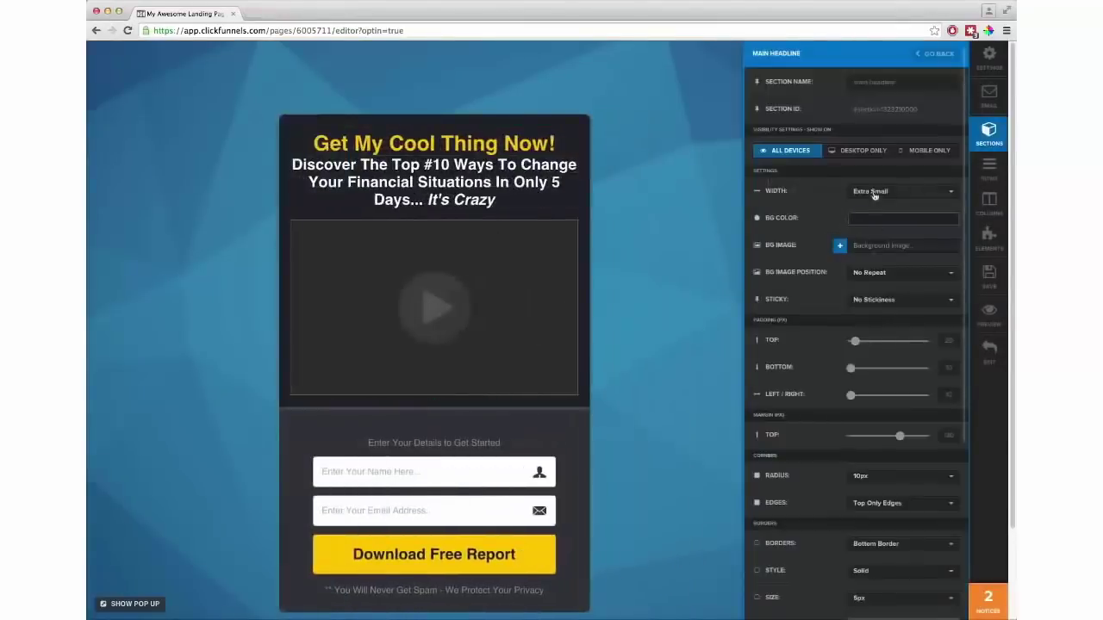
left_click(873, 196)
left_click(875, 226)
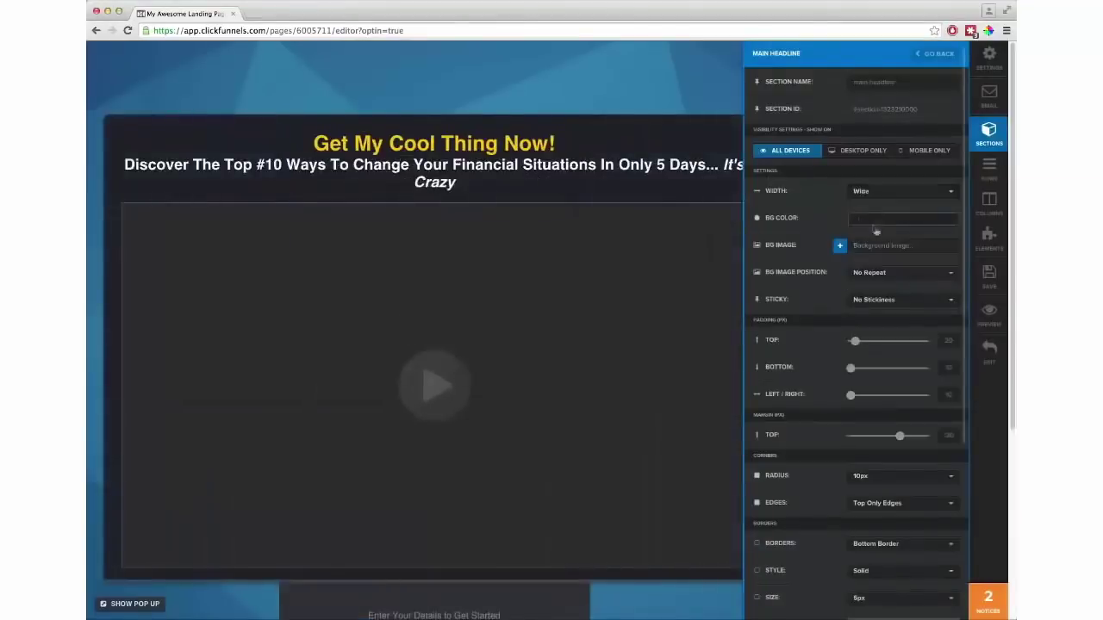
left_click(662, 168)
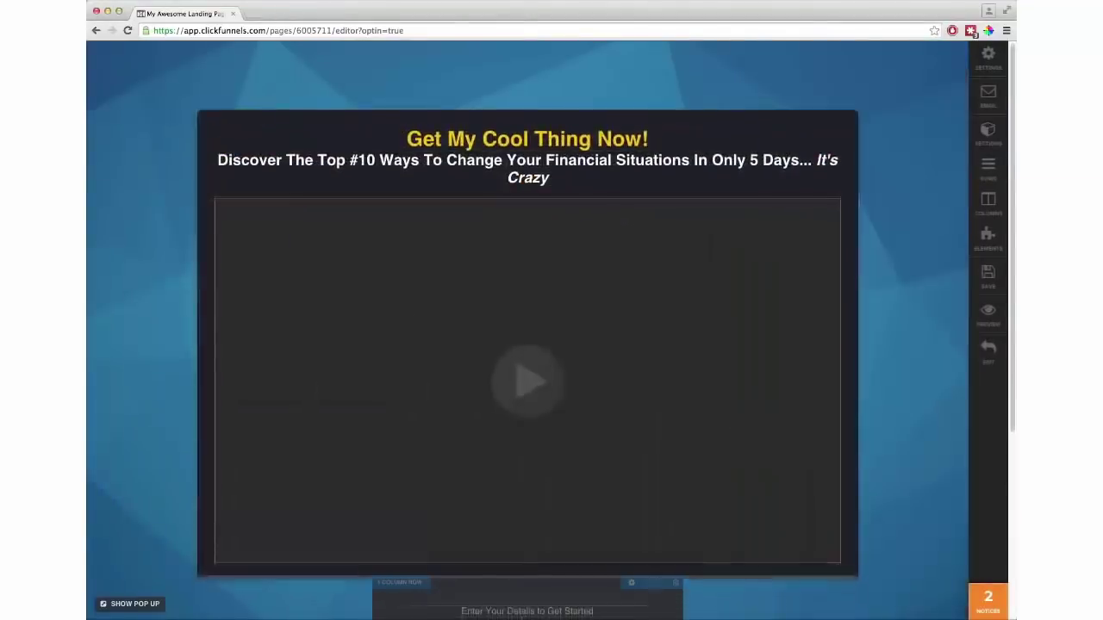
- Add a 2 Column Block beneath the headlines, with the video in its left column and the opt-in form elements in its right column
left_click(527, 569)
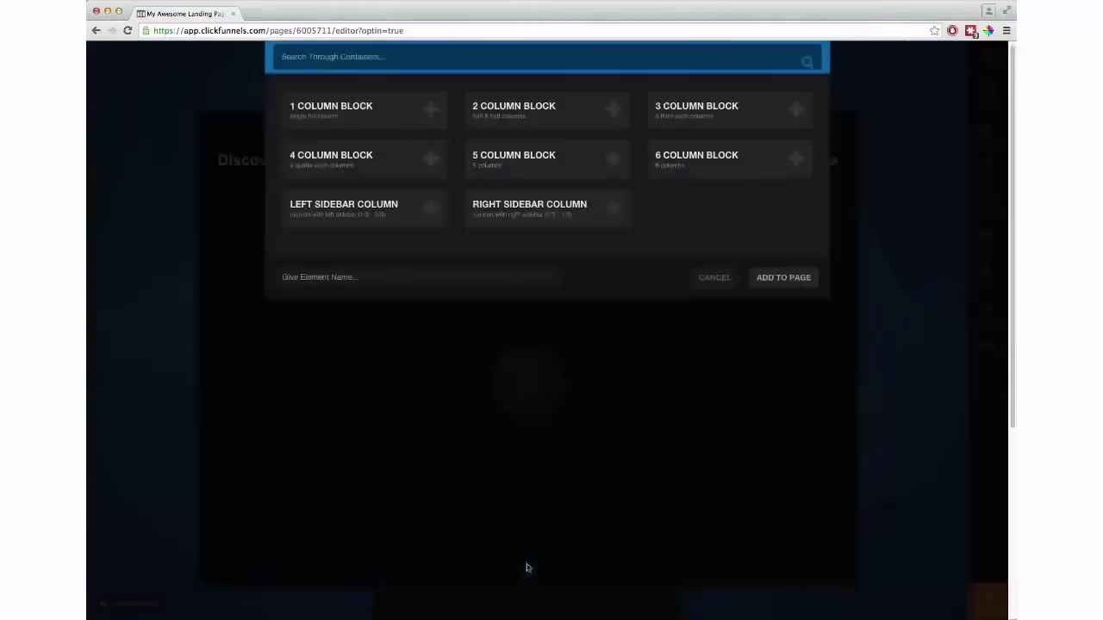
left_click(525, 116)
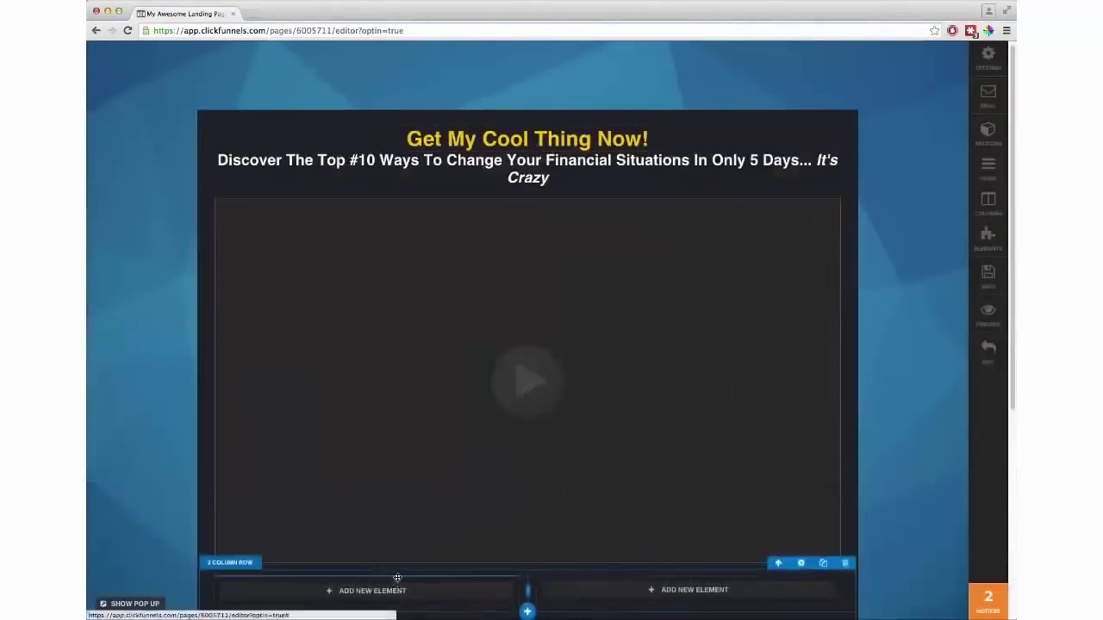
left_click_drag(398, 577, 397, 591)
left_click_drag(458, 435, 690, 258)
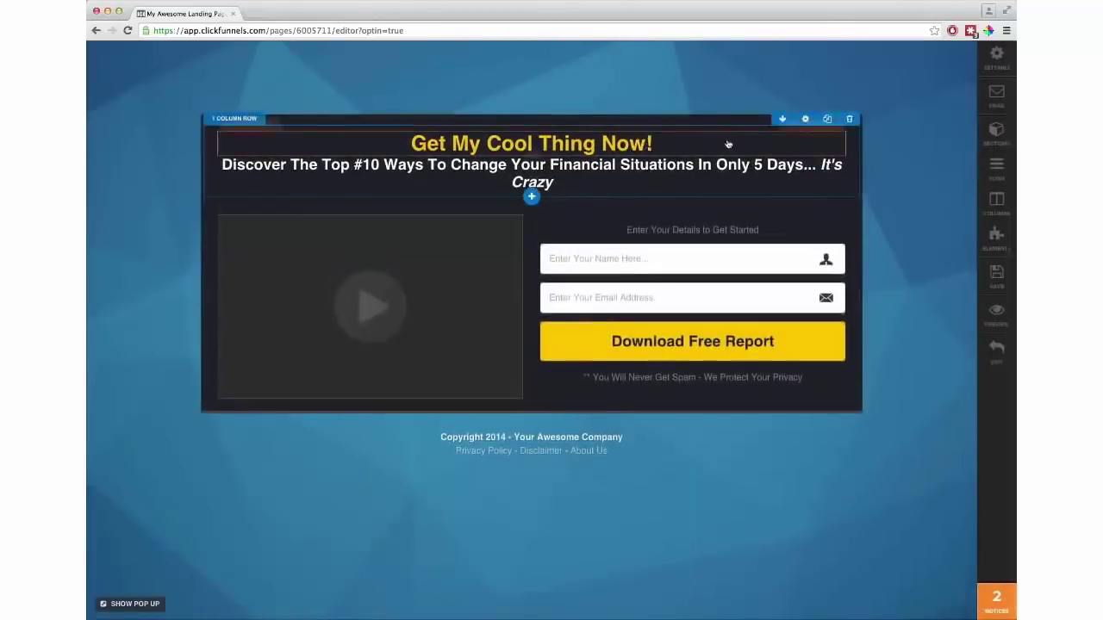
- Set the text size of the yellow "Get My Cool Thing Now!" headline to 62px
left_click(791, 124)
left_click(905, 367)
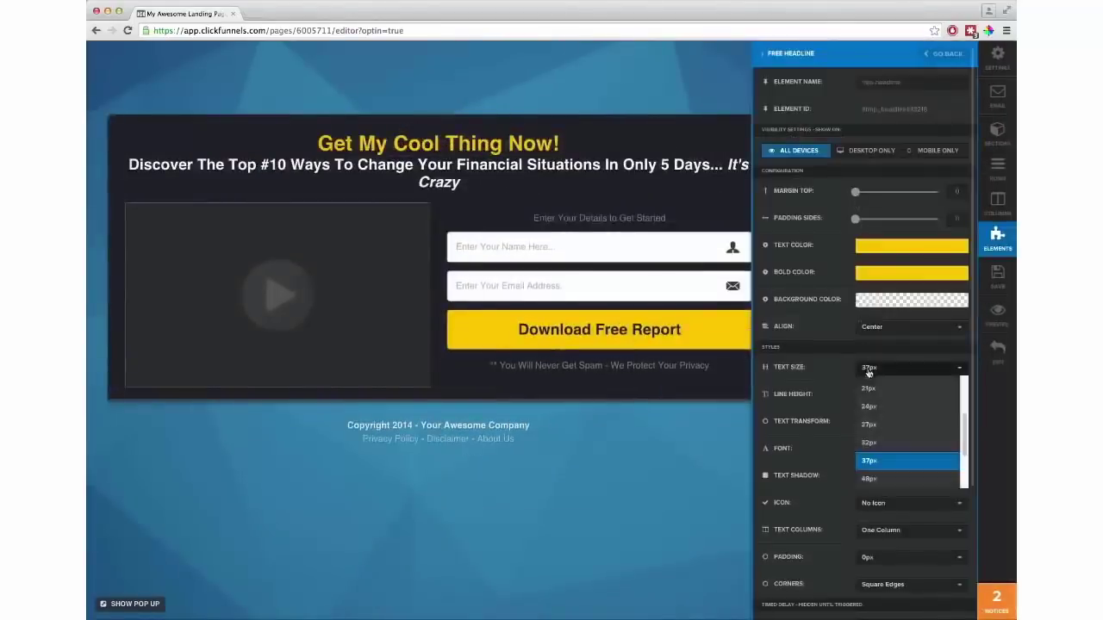
scroll(905, 457, "down", 1)
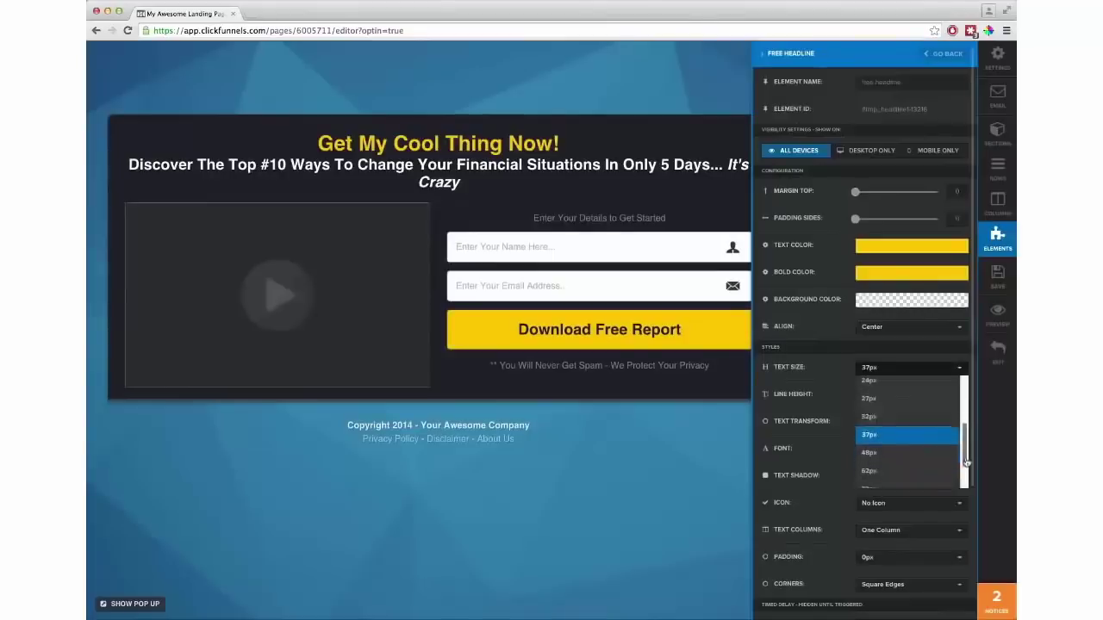
left_click(913, 468)
left_click(705, 268)
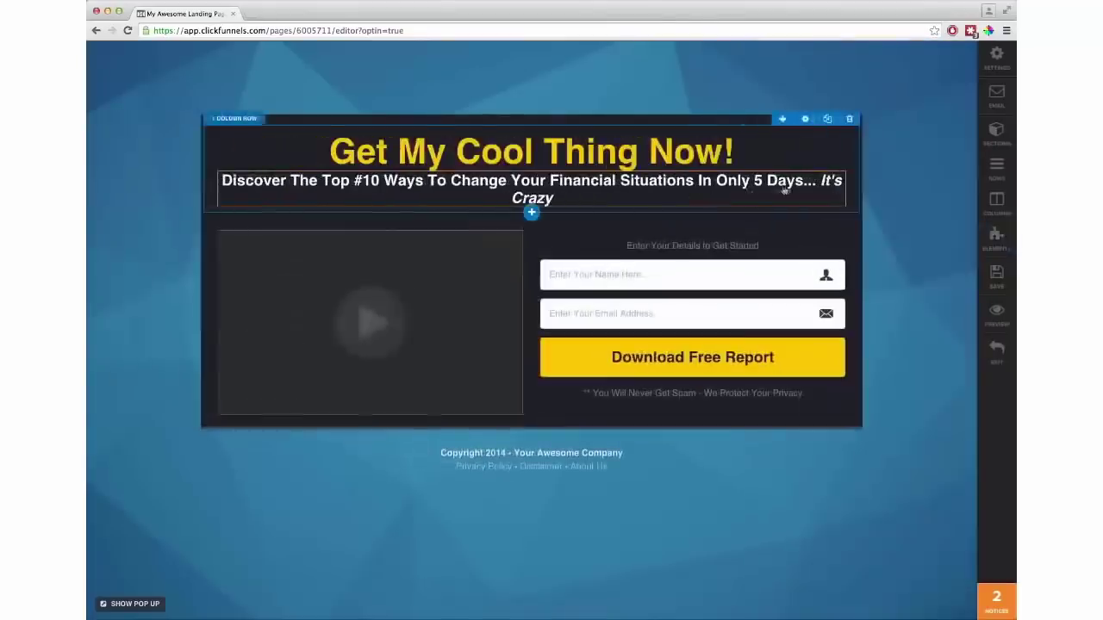
- Set the white headline's text size to 37px and narrow the section around it
left_click(786, 167)
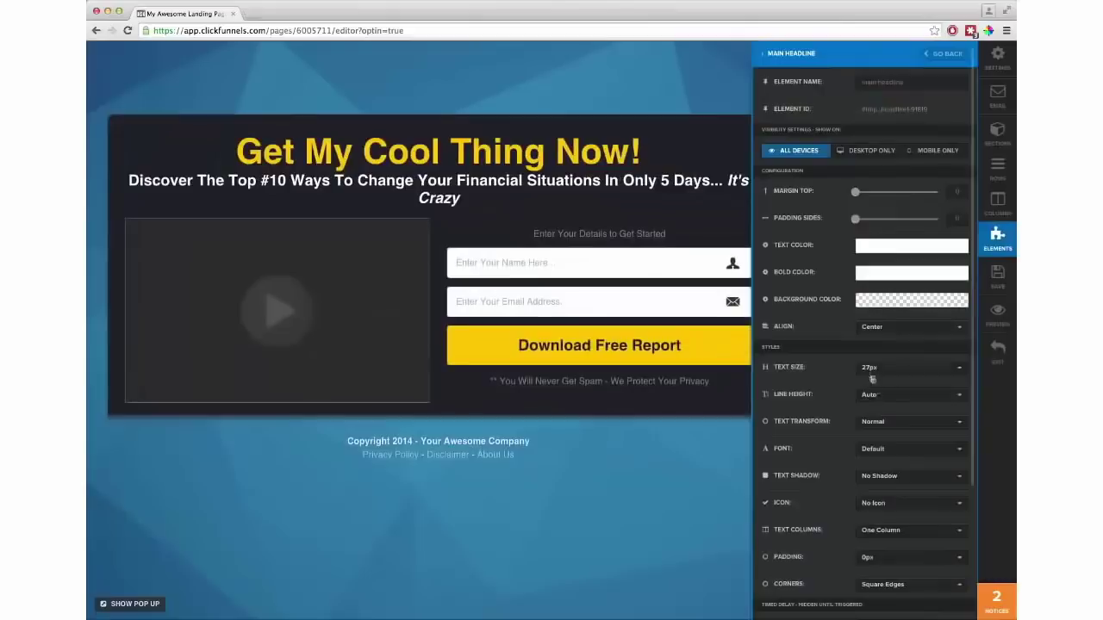
left_click(870, 375)
left_click(880, 471)
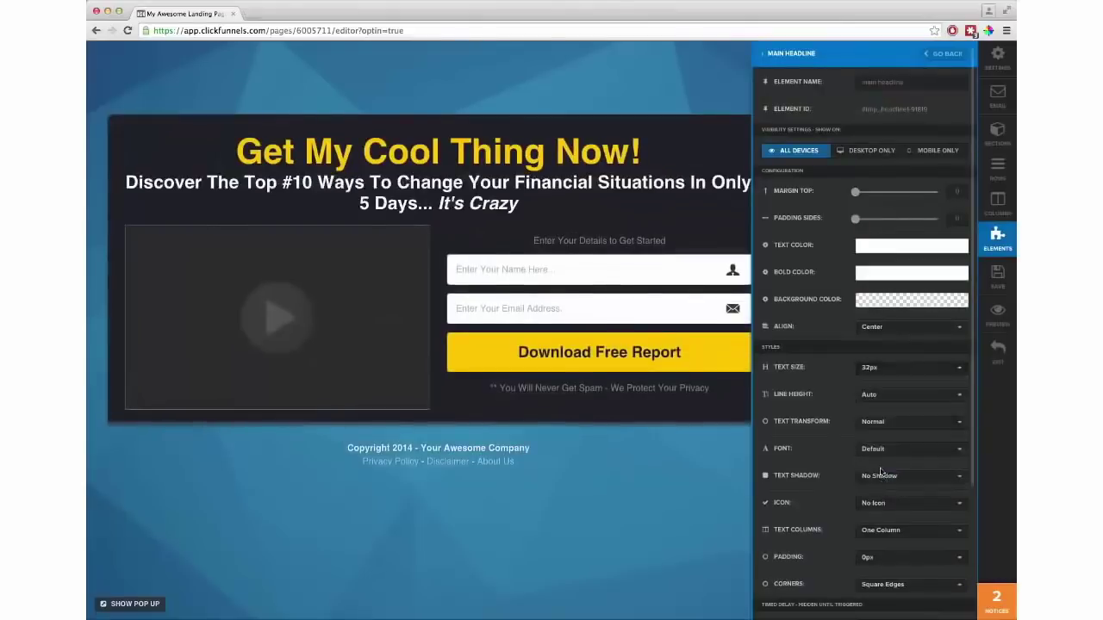
left_click(895, 394)
left_click(898, 479)
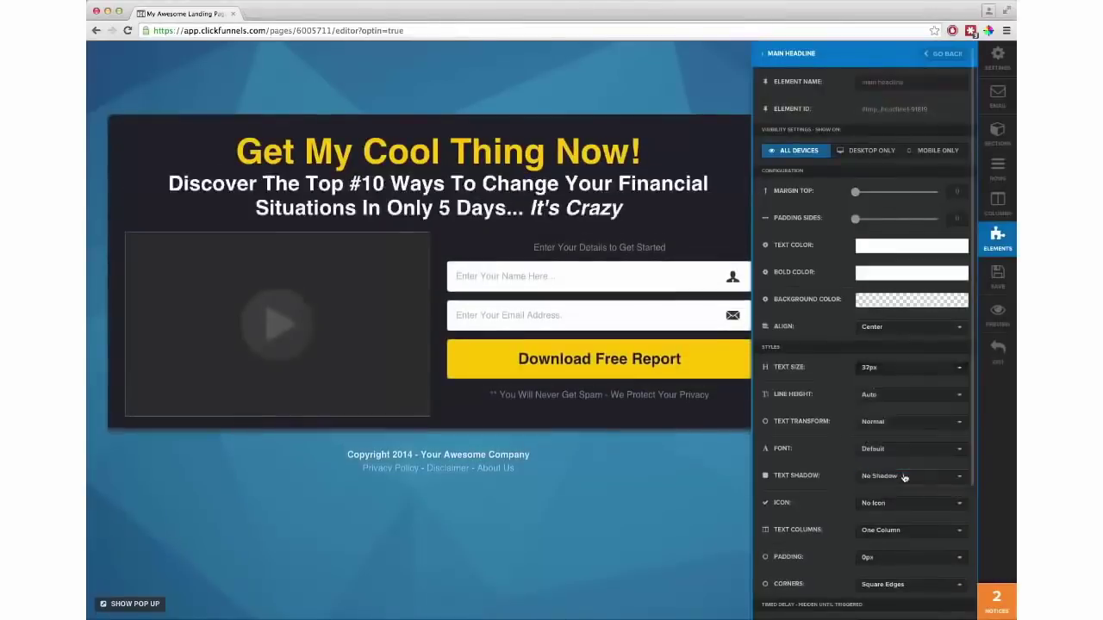
left_click(834, 229)
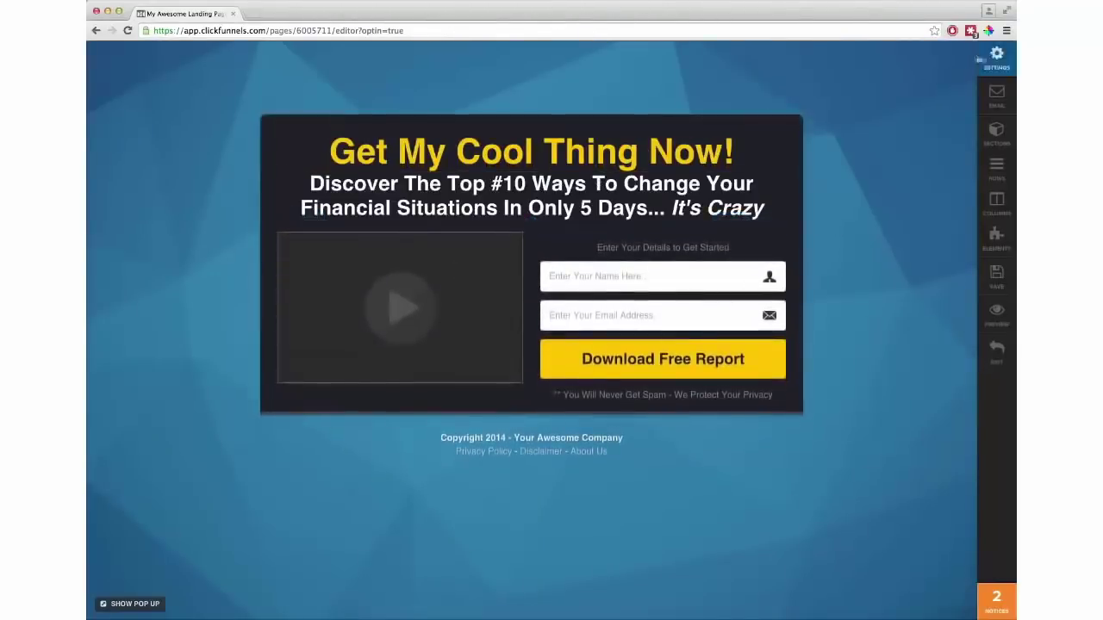
- Replace the page's background image with the blurred, colourful outdoor scene from the built-in background photos
left_click(997, 55)
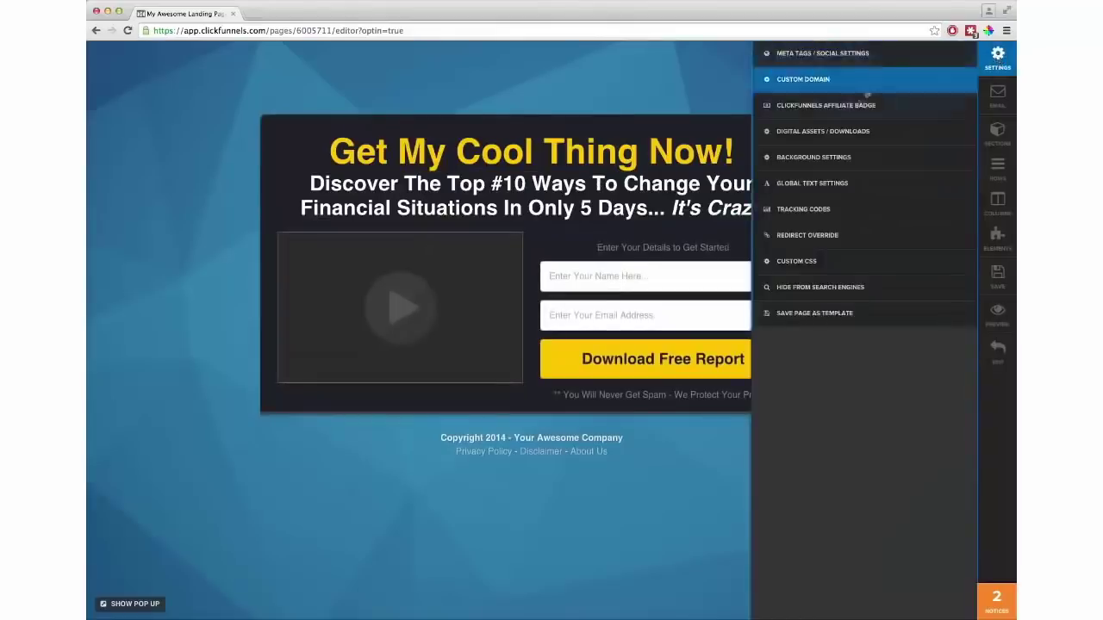
left_click(808, 159)
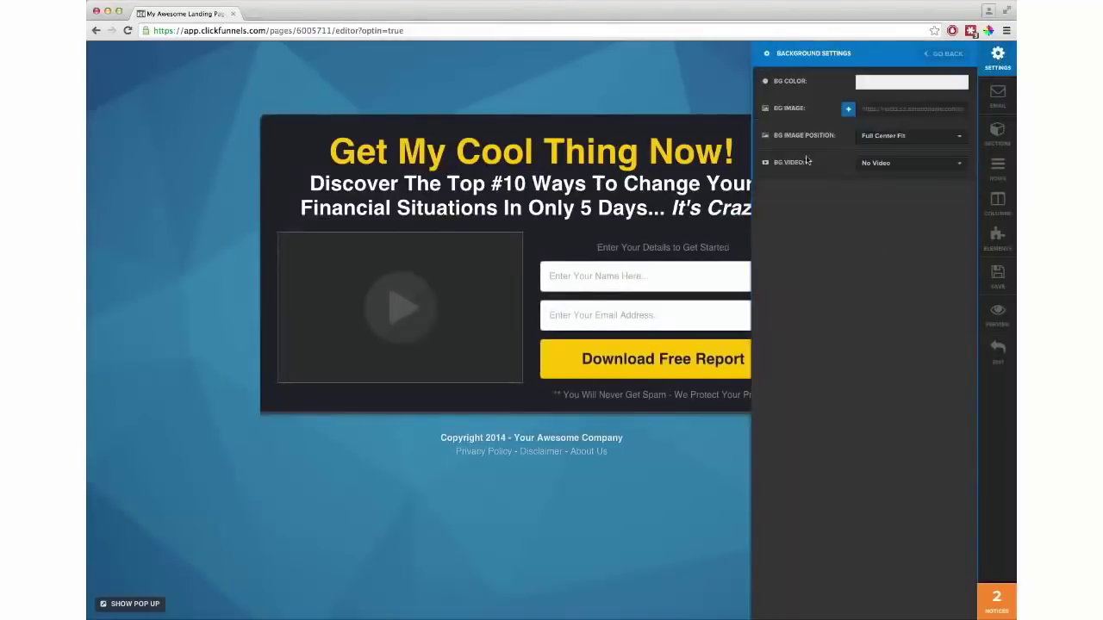
left_click(848, 109)
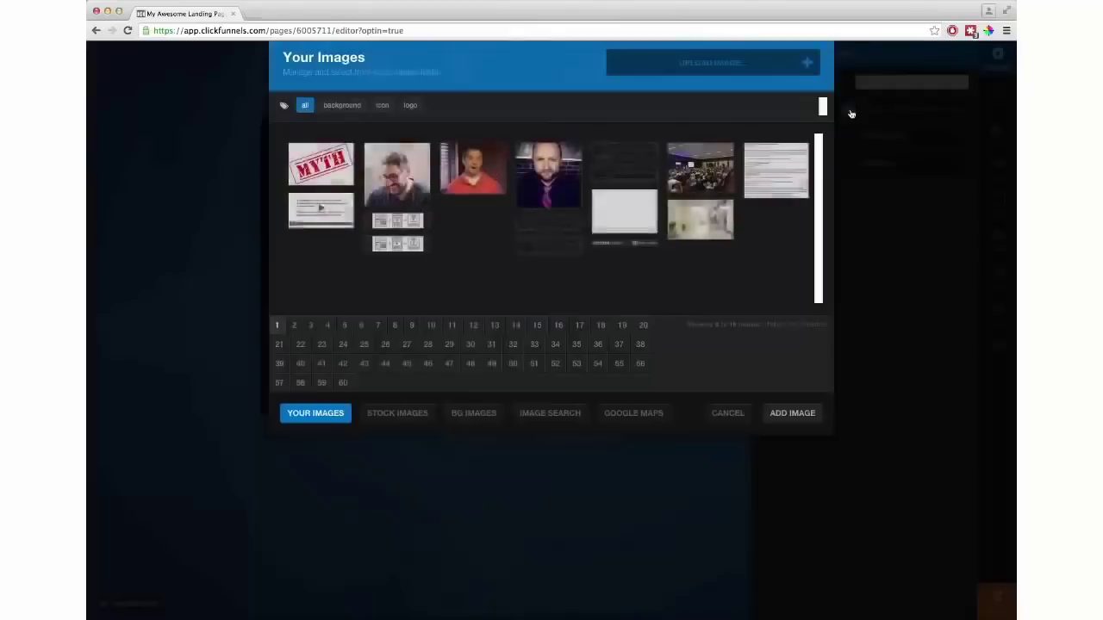
left_click(549, 412)
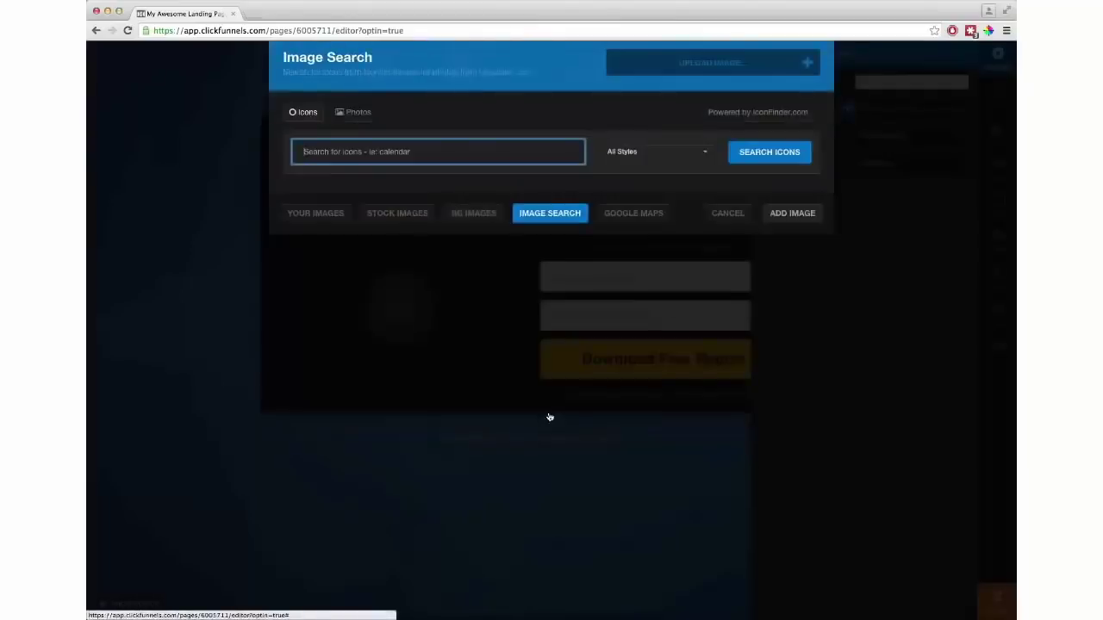
left_click(474, 213)
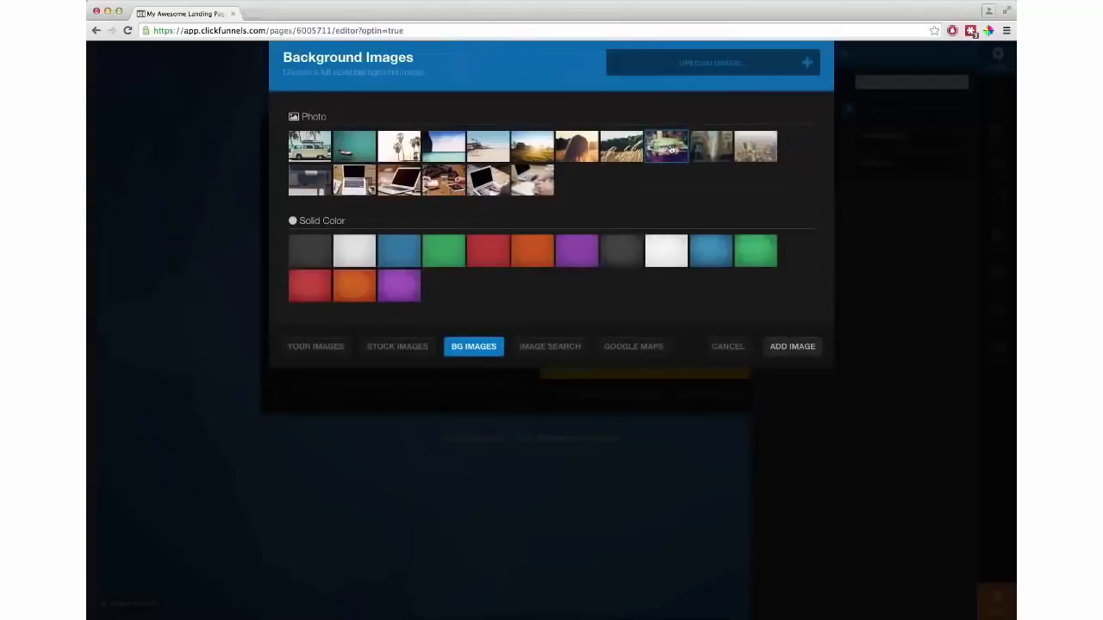
left_click(673, 149)
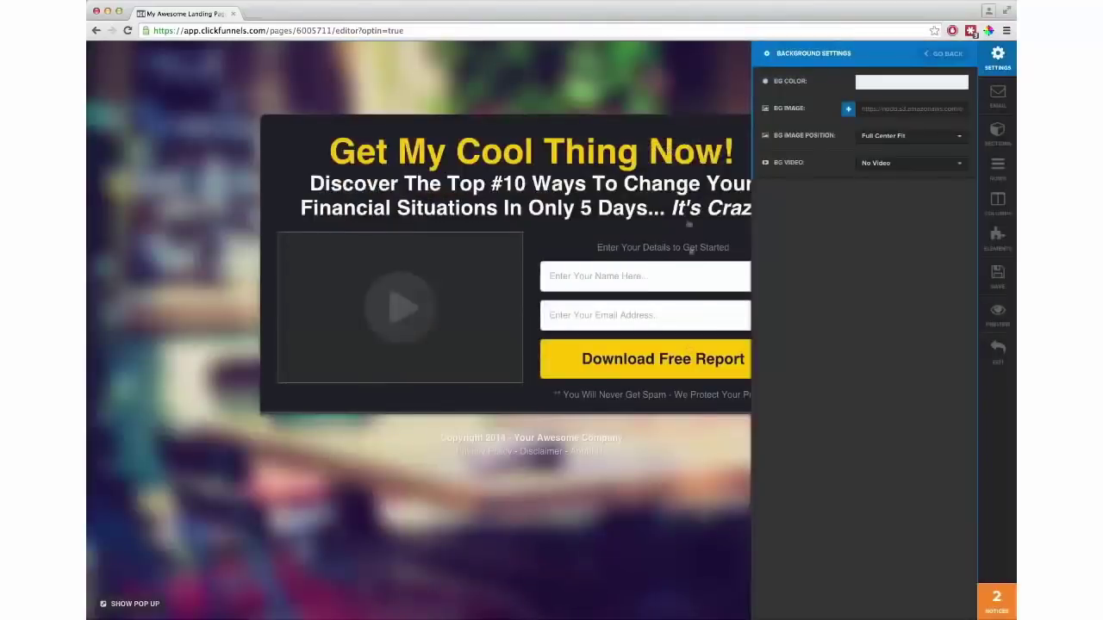
left_click(670, 465)
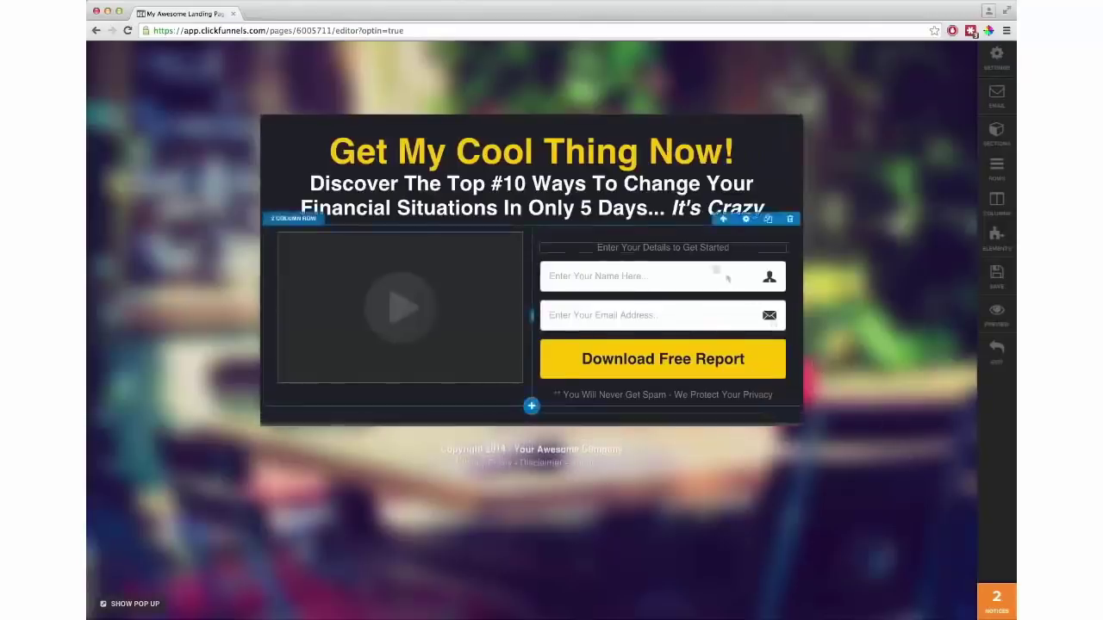
- Add a Progress Bar element and place it above the "Enter Your Details to Get Started" text in the right column
left_click(531, 220)
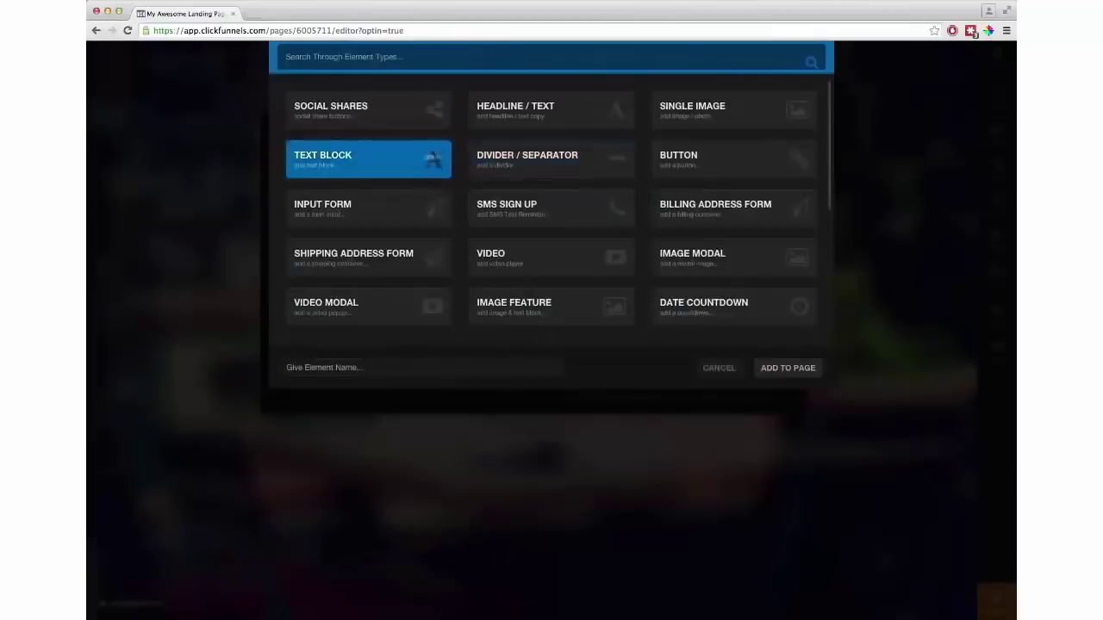
scroll(427, 203, "down", 5)
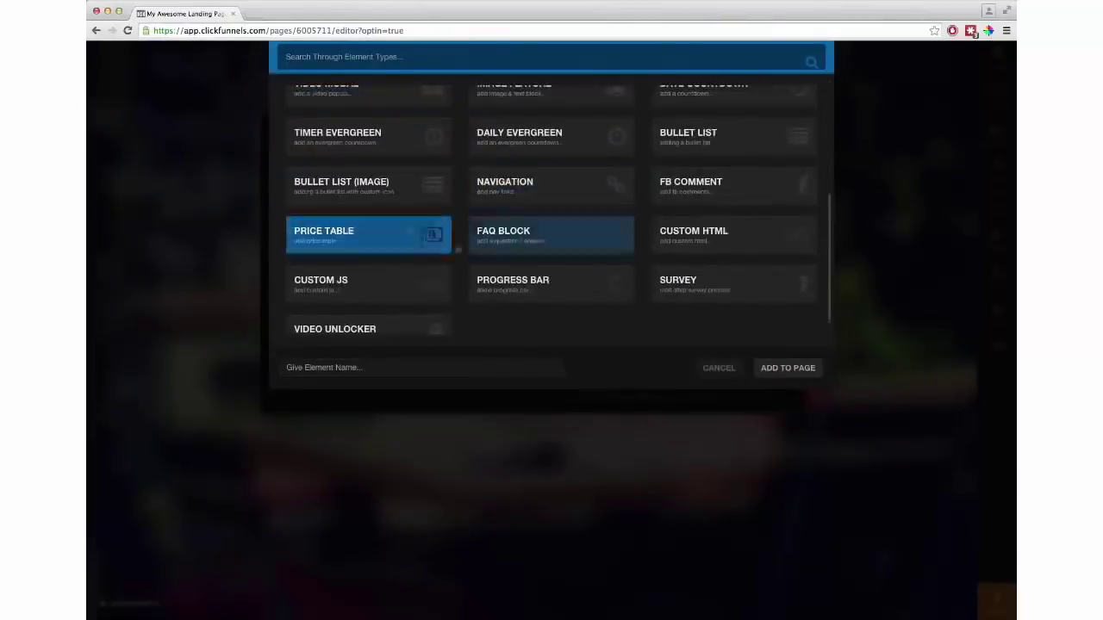
left_click(604, 281)
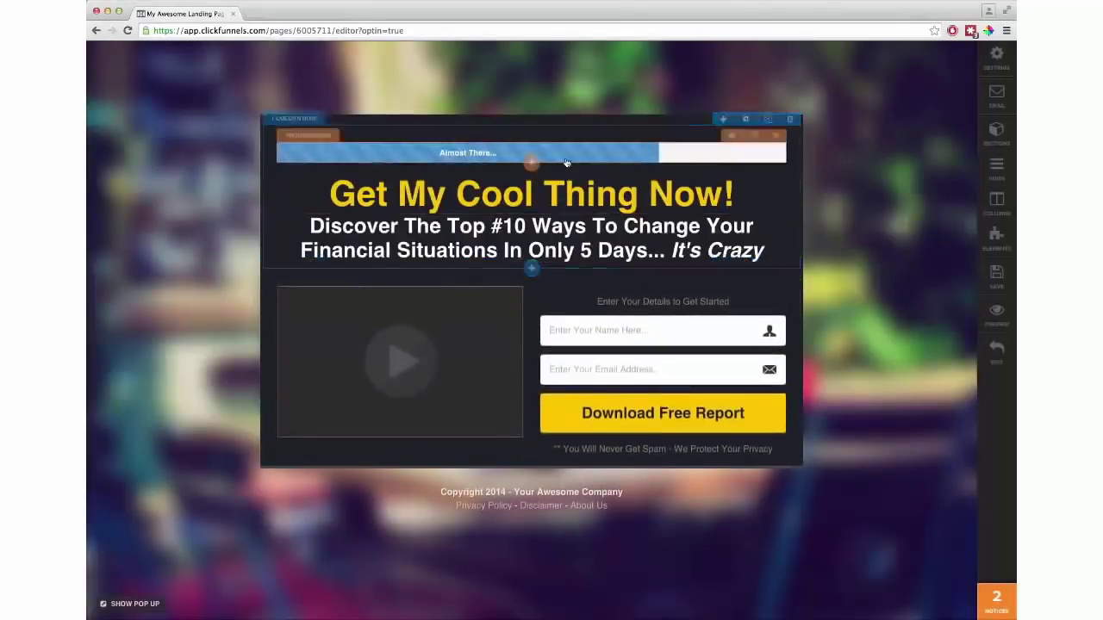
left_click_drag(582, 181, 631, 288)
- Add a Date Countdown element beneath the video and save the page
left_click(400, 383)
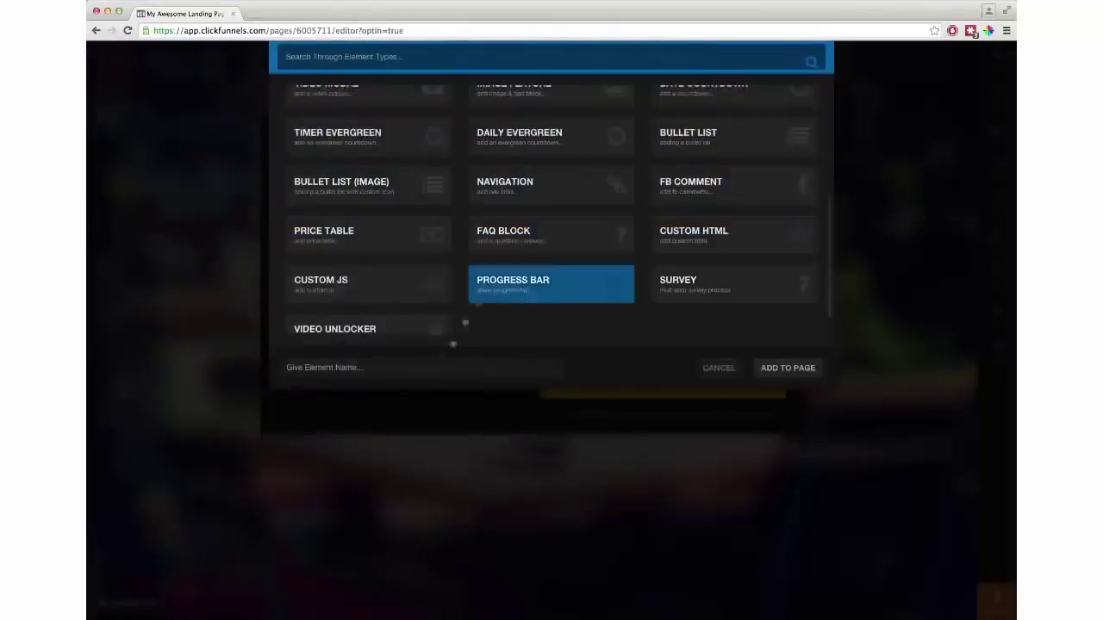
scroll(580, 264, "down", 1)
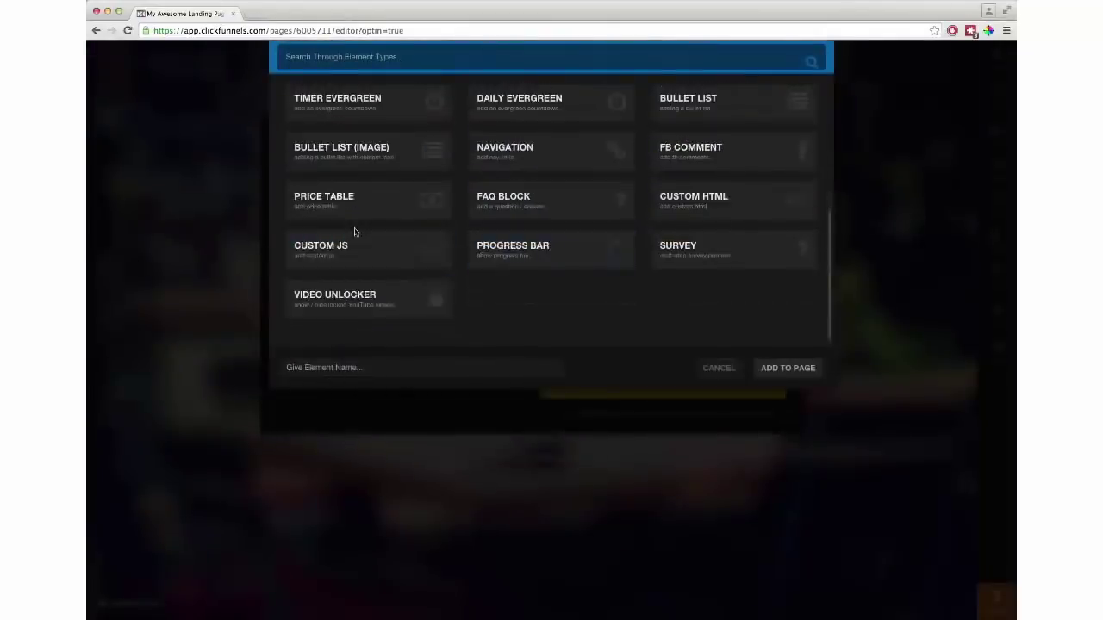
scroll(358, 229, "up", 3)
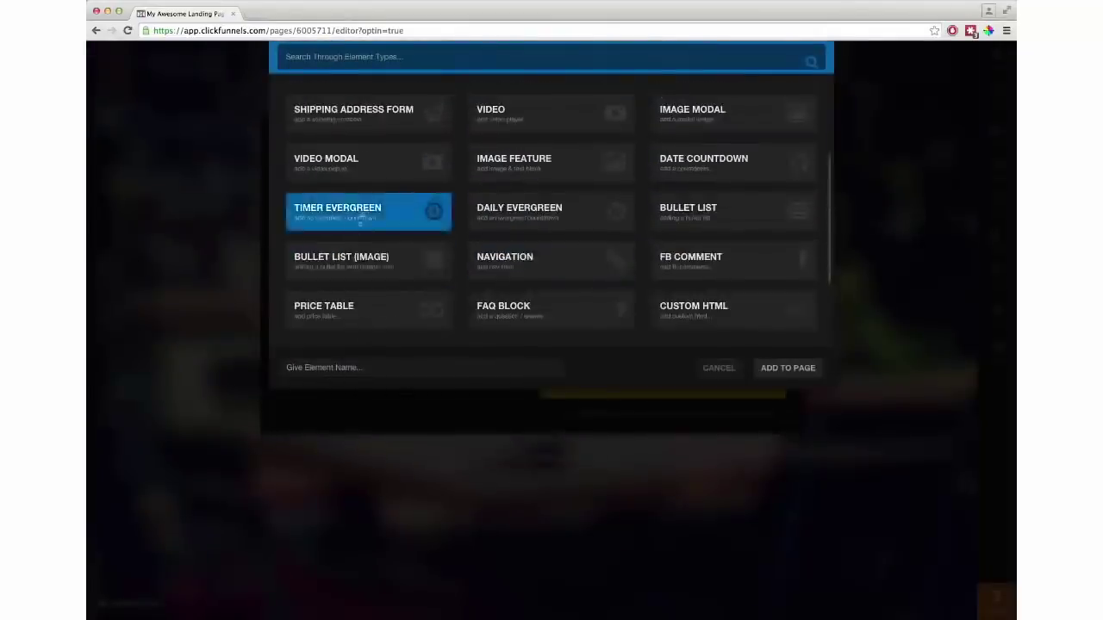
left_click(696, 171)
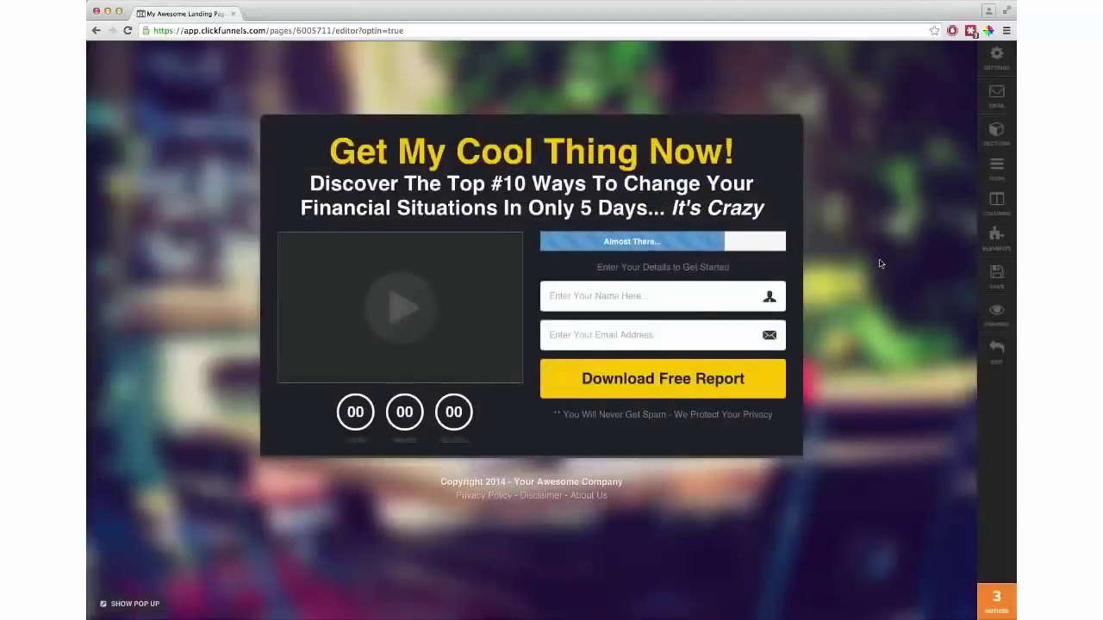
left_click(997, 276)
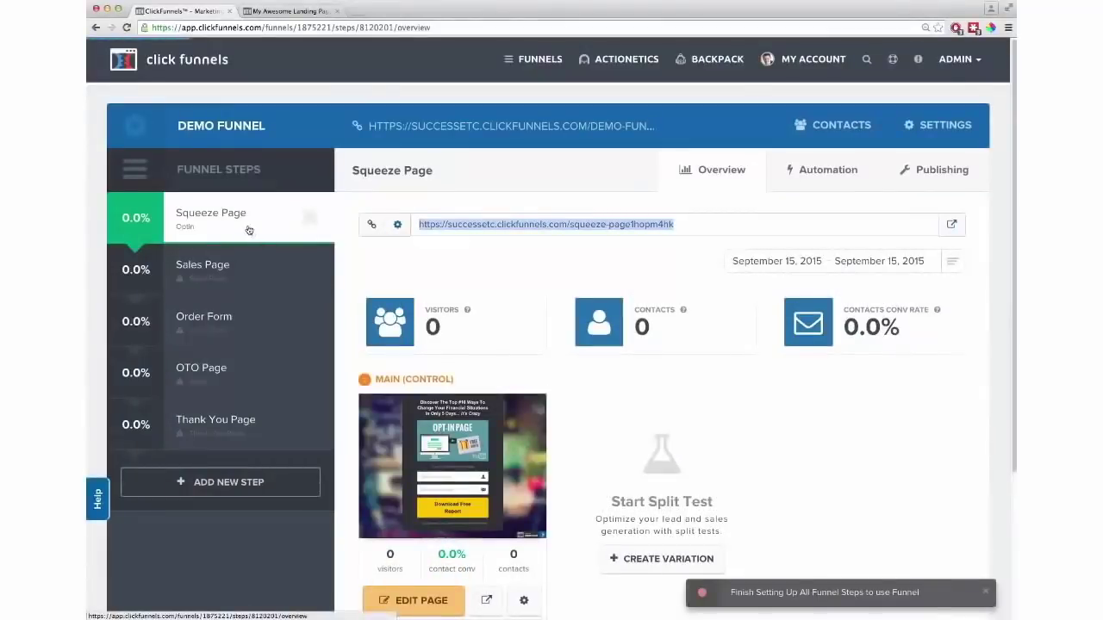
- Choose the OTO Video template for the funnel's Sales Page step
left_click(215, 267)
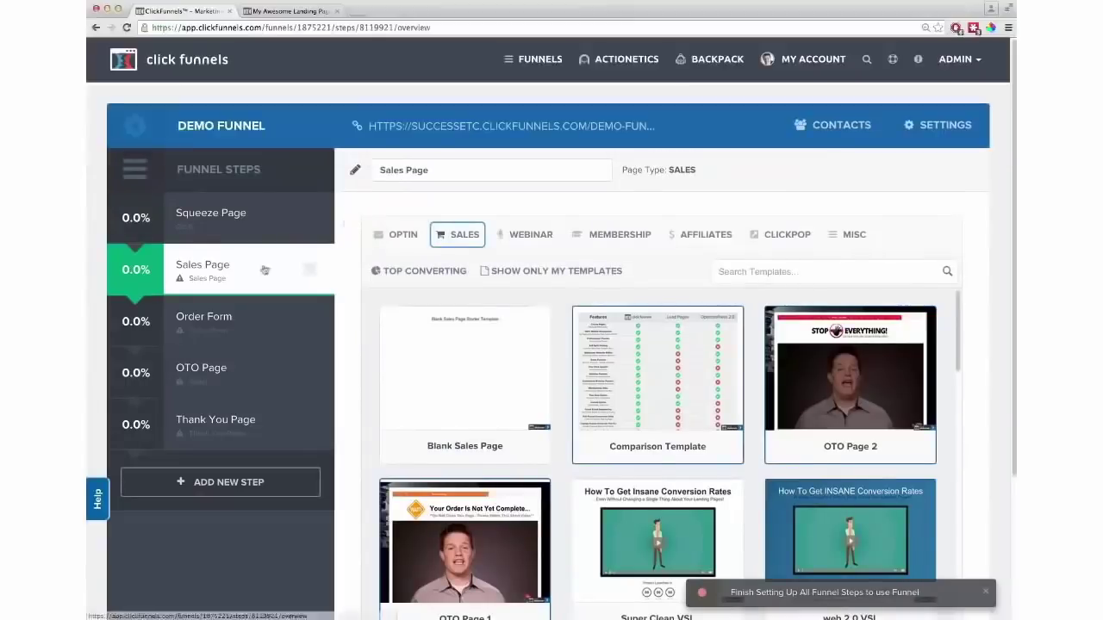
scroll(482, 387, "down", 3)
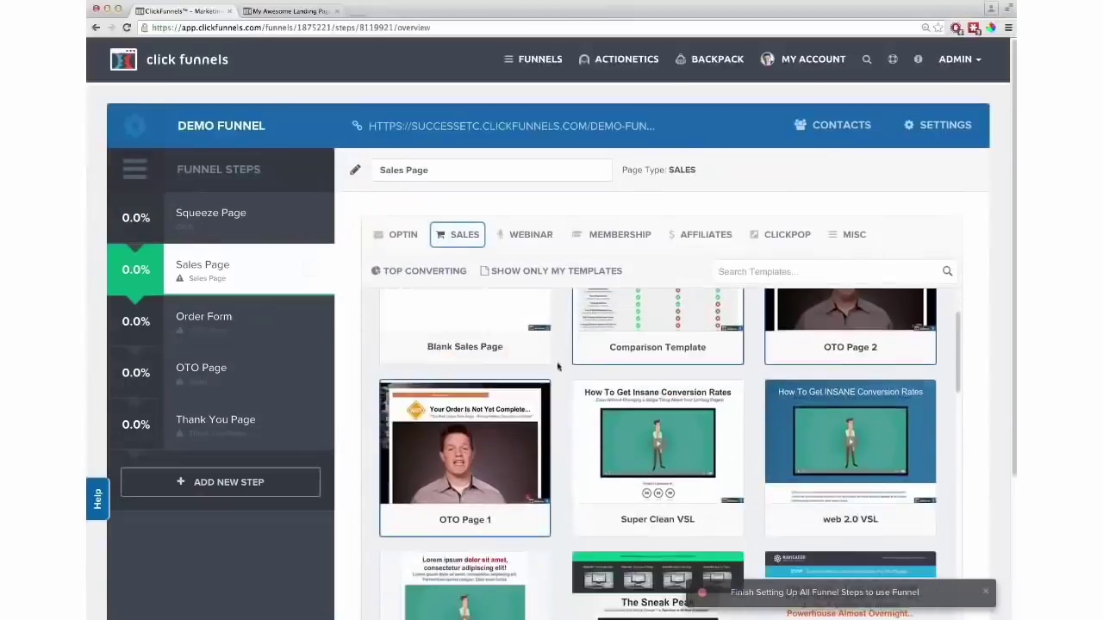
scroll(558, 369, "down", 5)
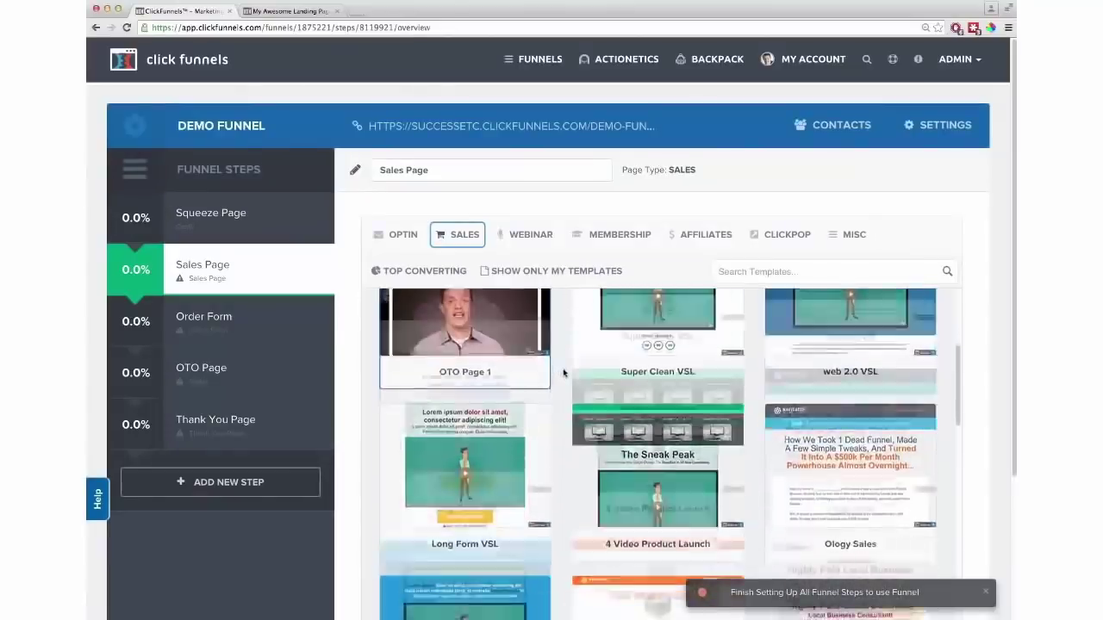
scroll(573, 377, "down", 7)
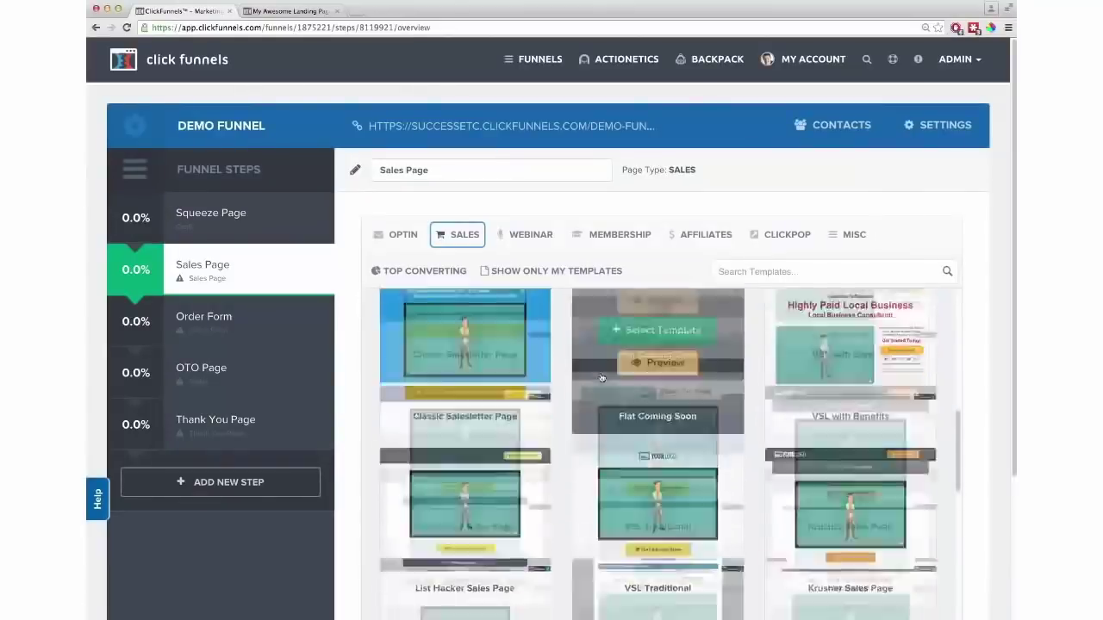
scroll(594, 379, "down", 3)
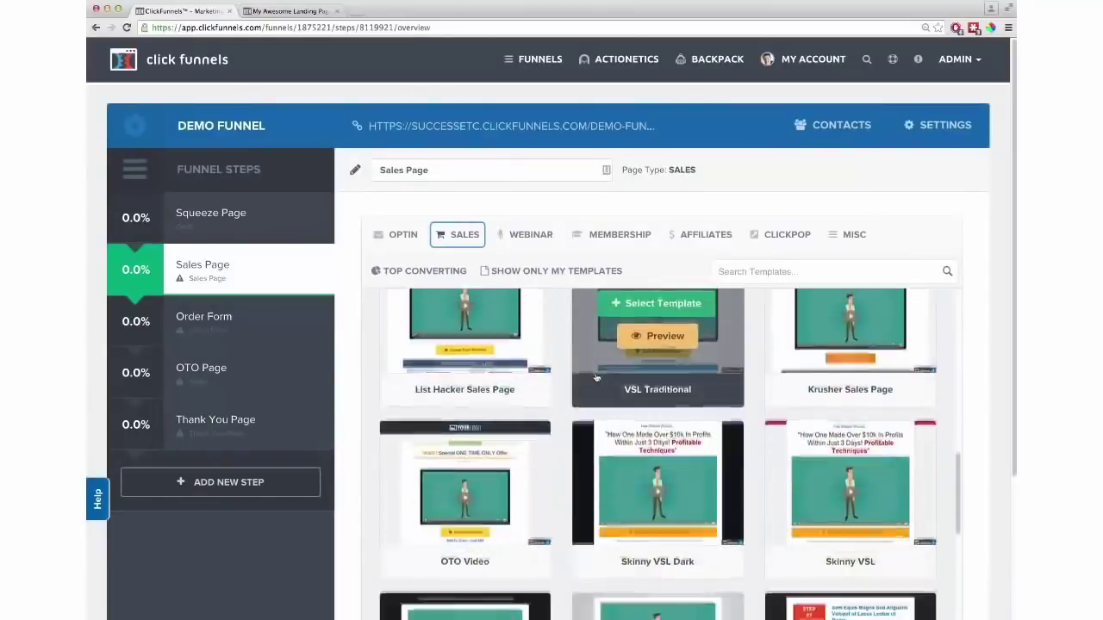
scroll(586, 381, "down", 1)
scroll(587, 380, "down", 2)
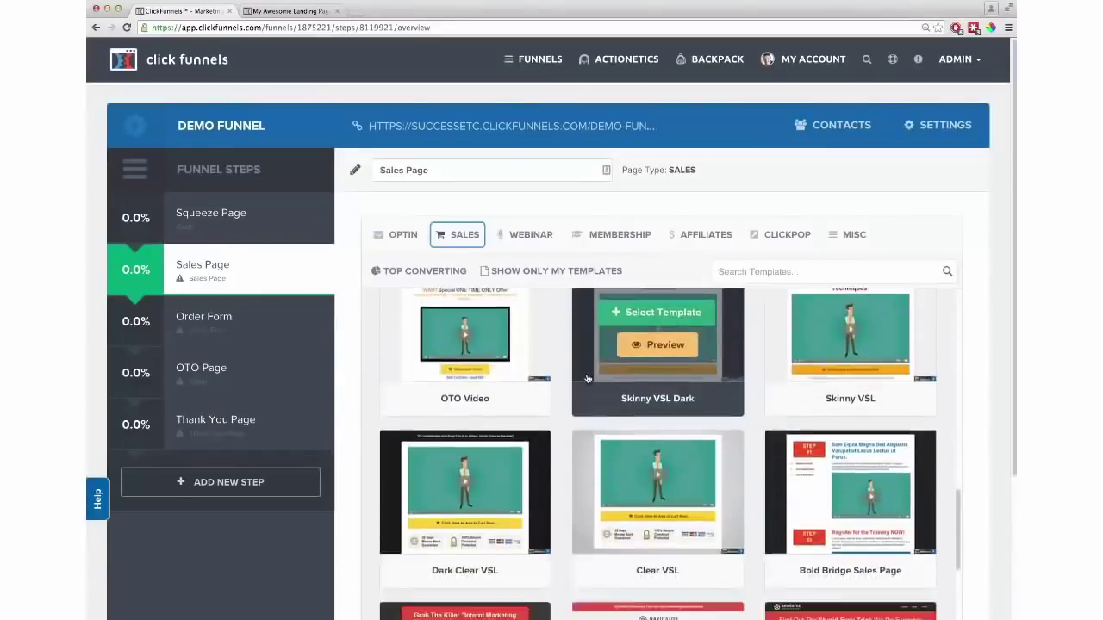
scroll(470, 368, "up", 2)
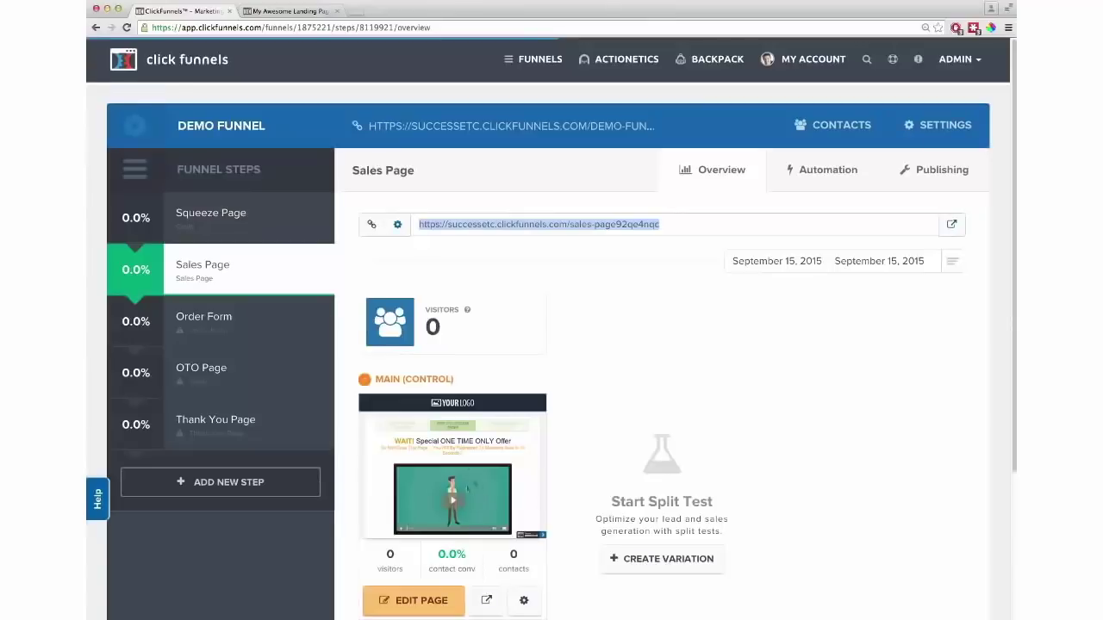
- Choose the Skinny Order Form template for the Order Form step and open its page for editing
left_click(222, 319)
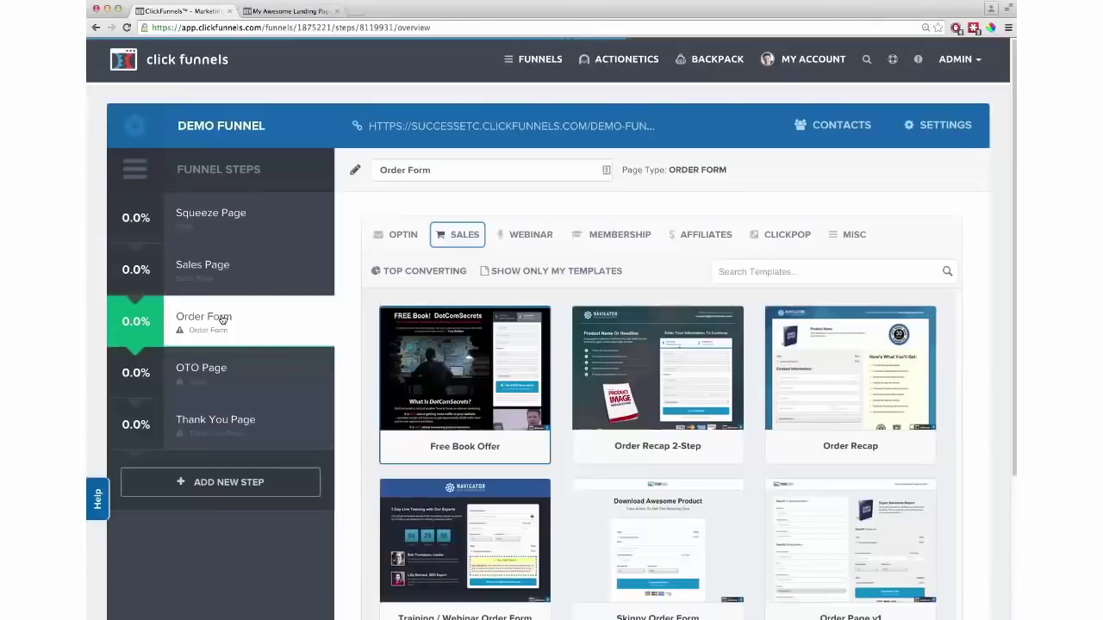
scroll(505, 483, "down", 2)
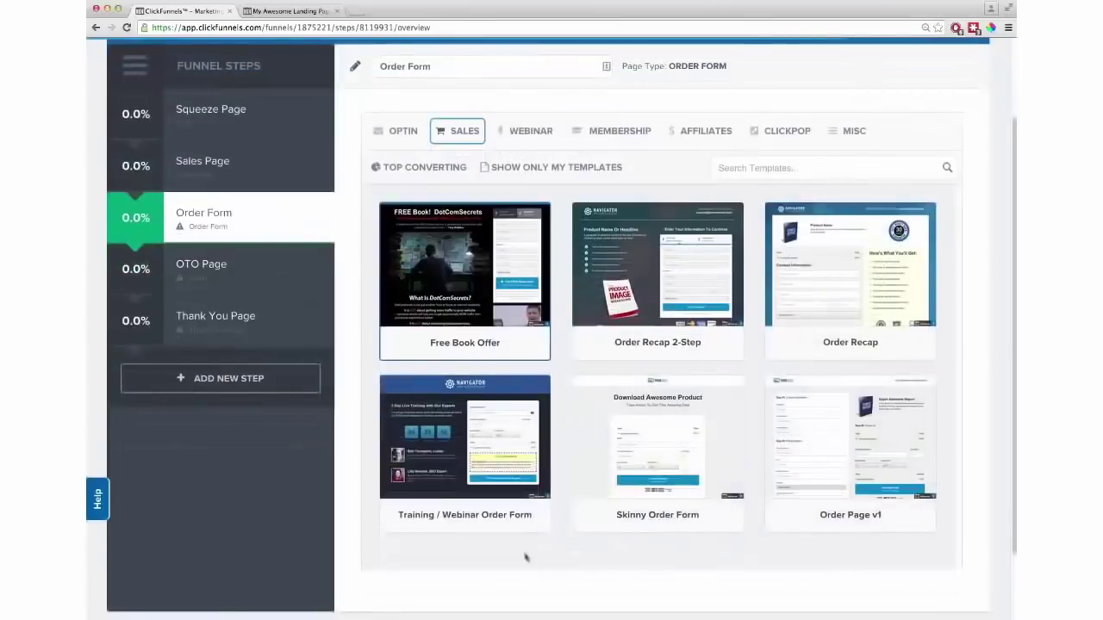
left_click(654, 430)
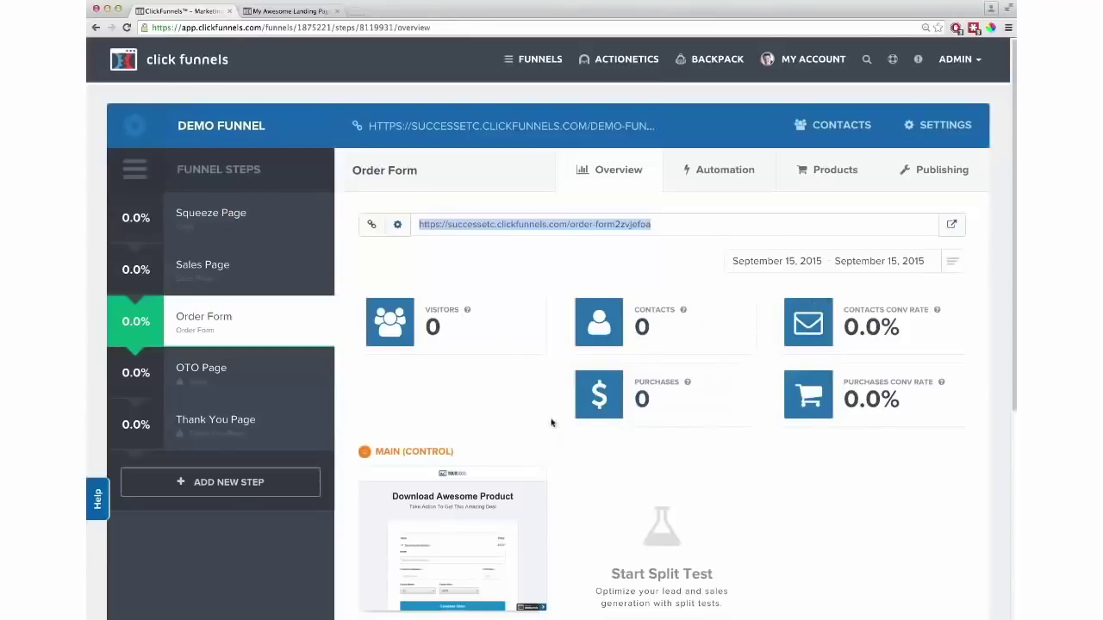
scroll(551, 422, "down", 2)
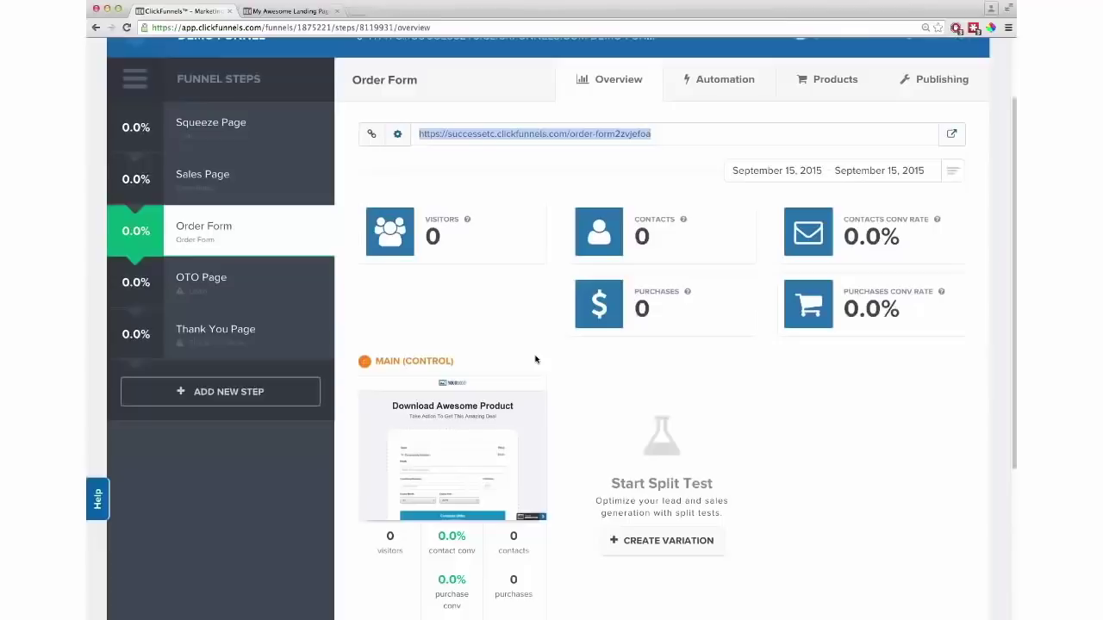
left_click(557, 500)
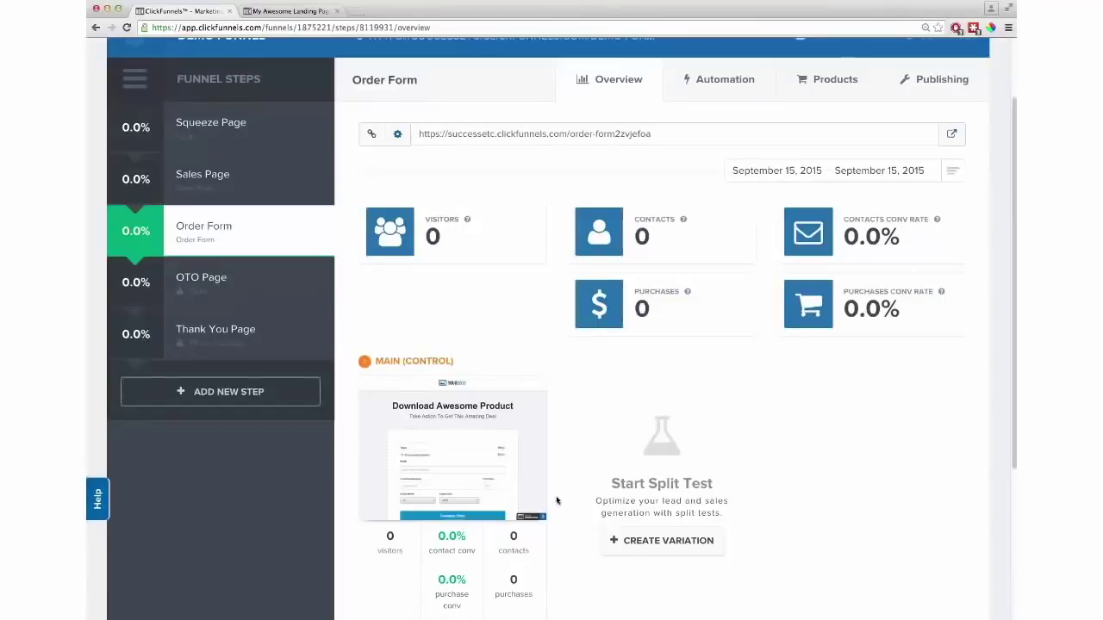
scroll(557, 500, "down", 2)
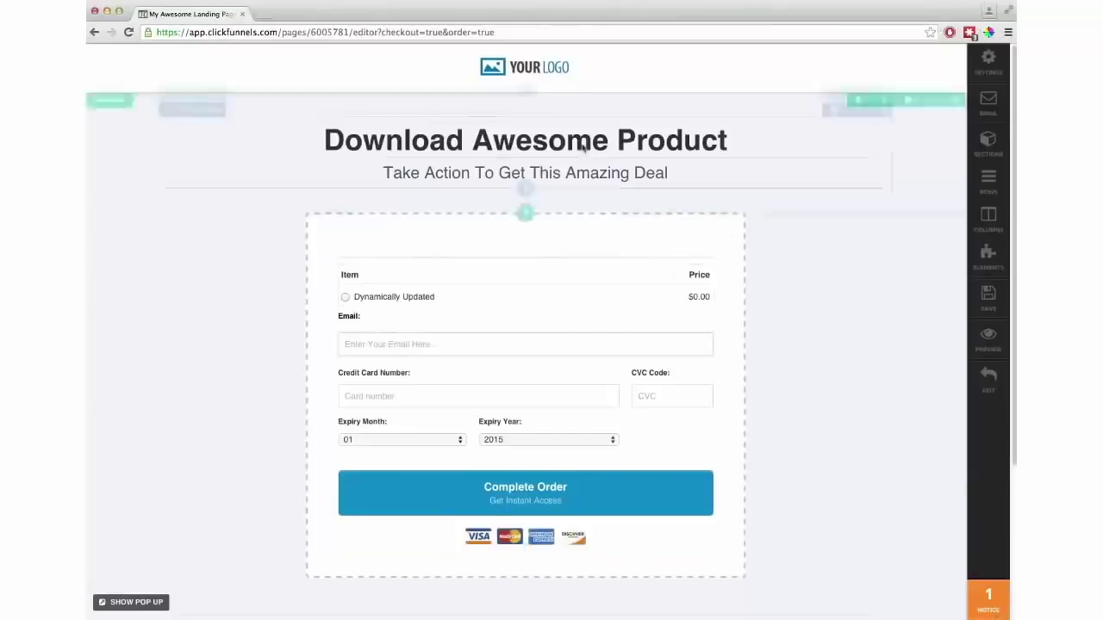
- Replace the header's placeholder logo with the Click Funnels logo by its image URL and set the image width to 250
left_click(537, 69)
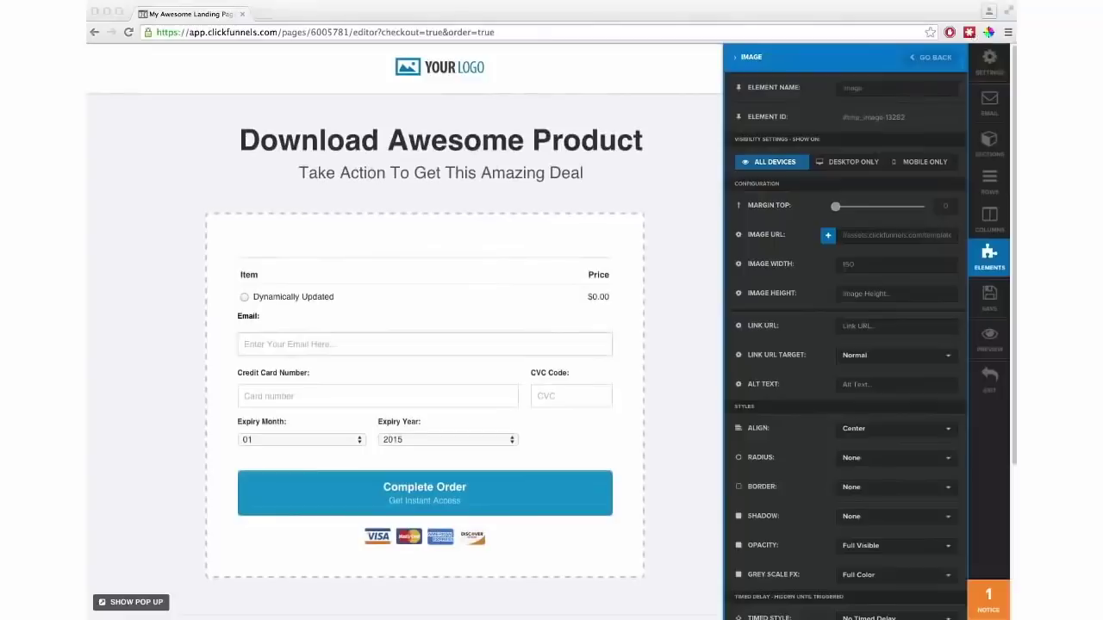
left_click(896, 234)
key("super+v")
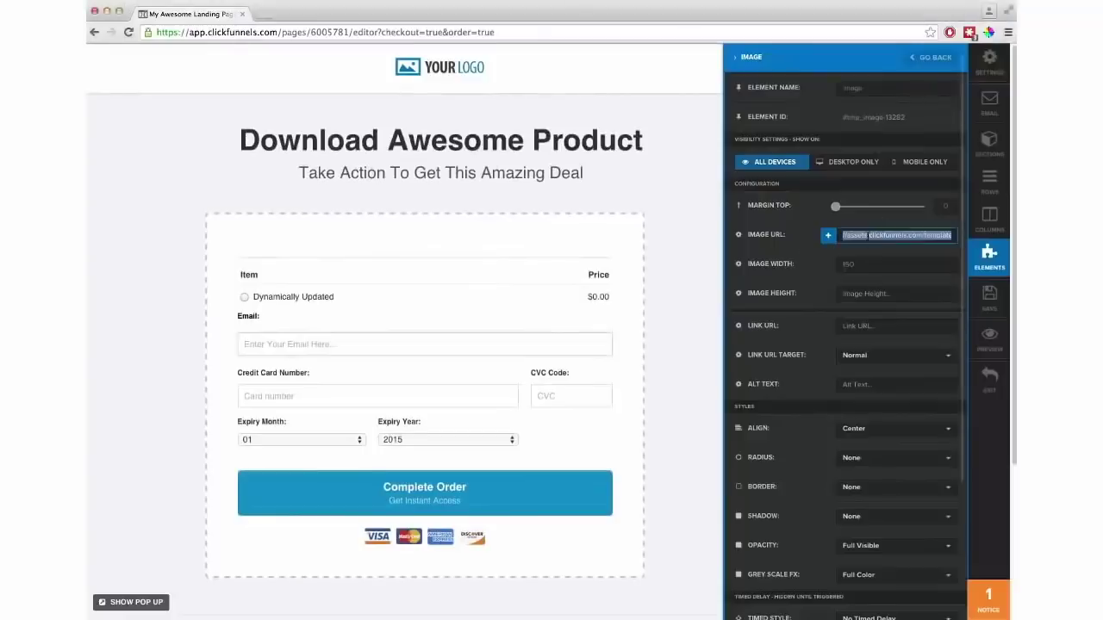
key("Tab")
type("250")
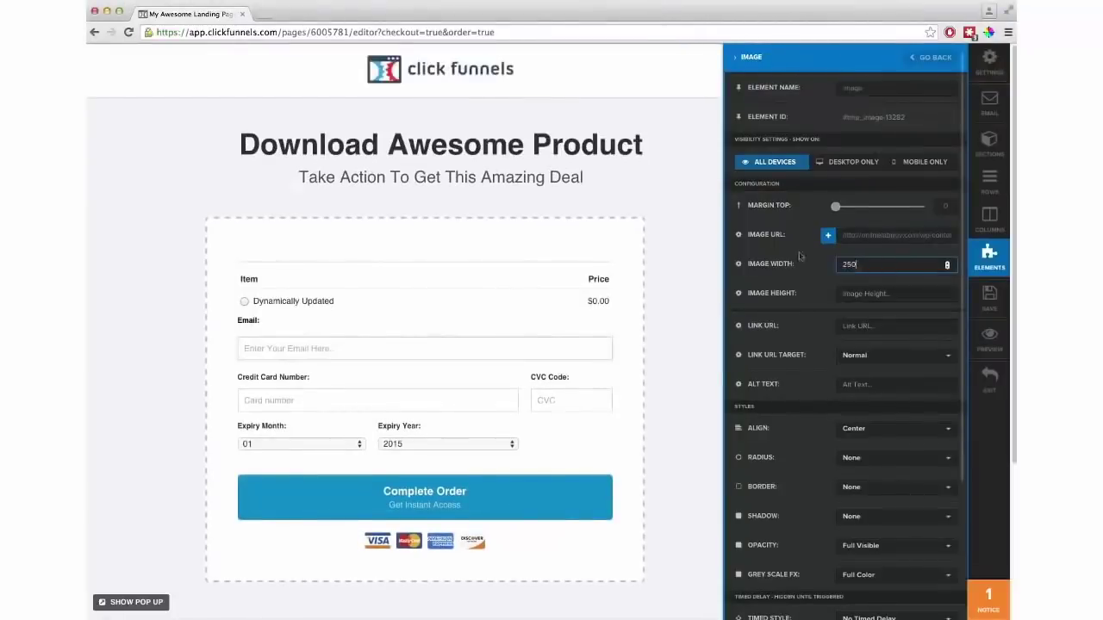
left_click(698, 256)
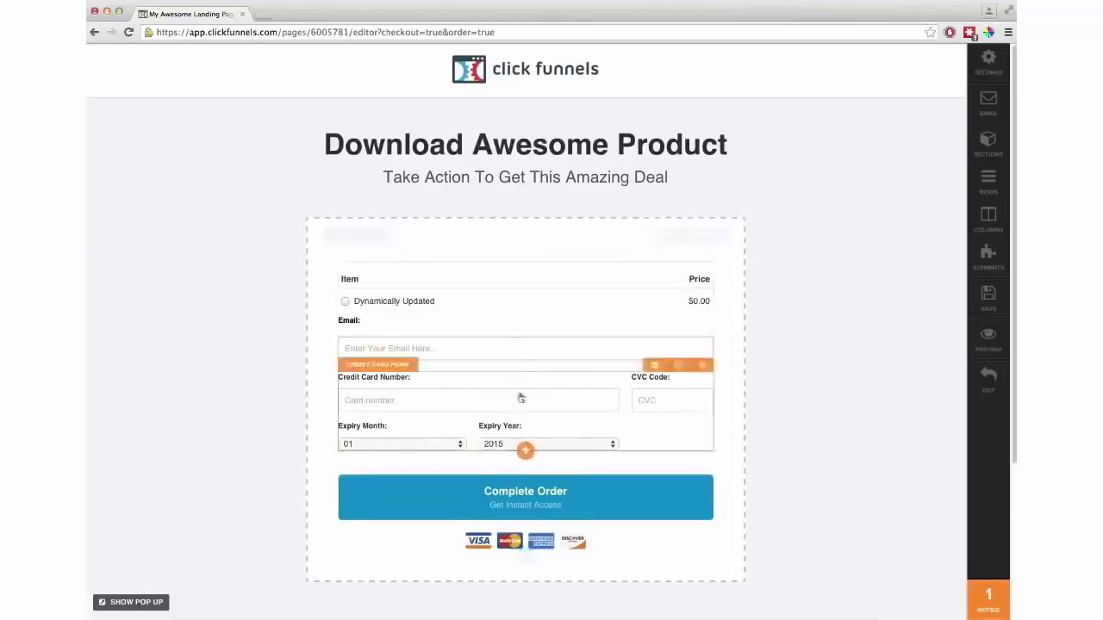
- Rearrange the order form so Complete Order comes first, and set the surrounding white section's width to Medium
left_click_drag(505, 300, 516, 270)
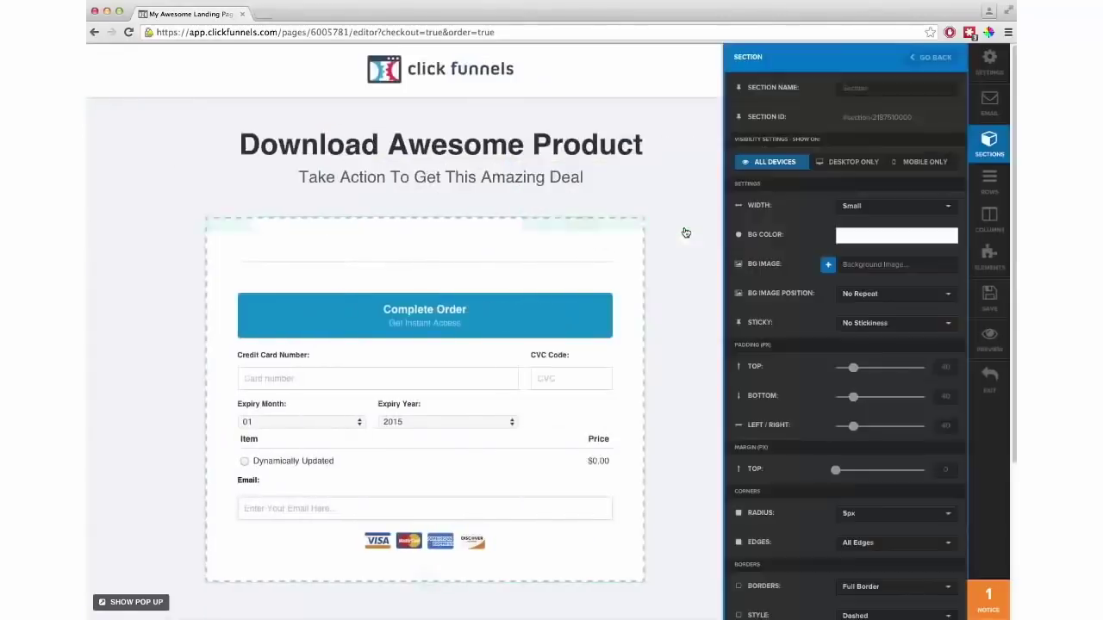
left_click(684, 224)
left_click(866, 207)
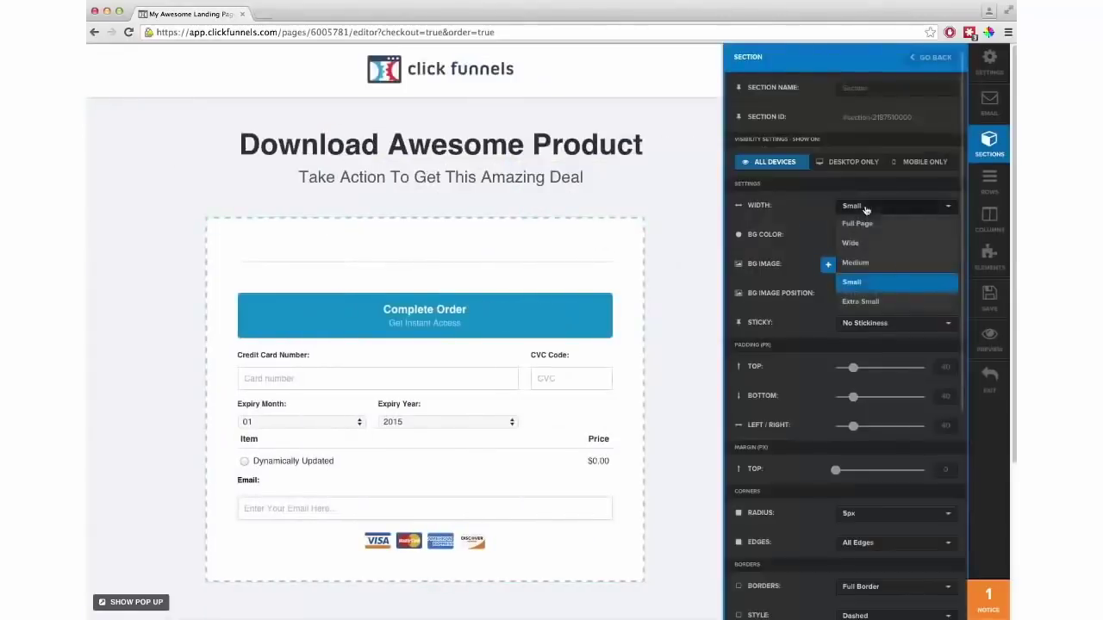
left_click(866, 263)
left_click(602, 264)
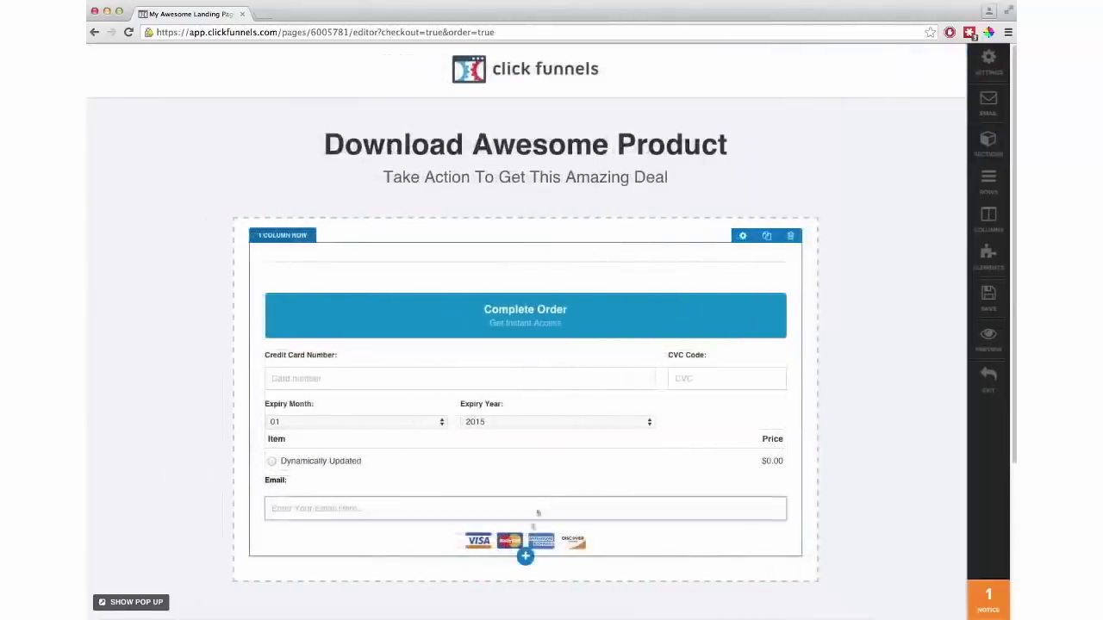
- Add a 2 Column Block above the order form elements in the white section and make its left column wider
left_click(524, 555)
left_click(522, 125)
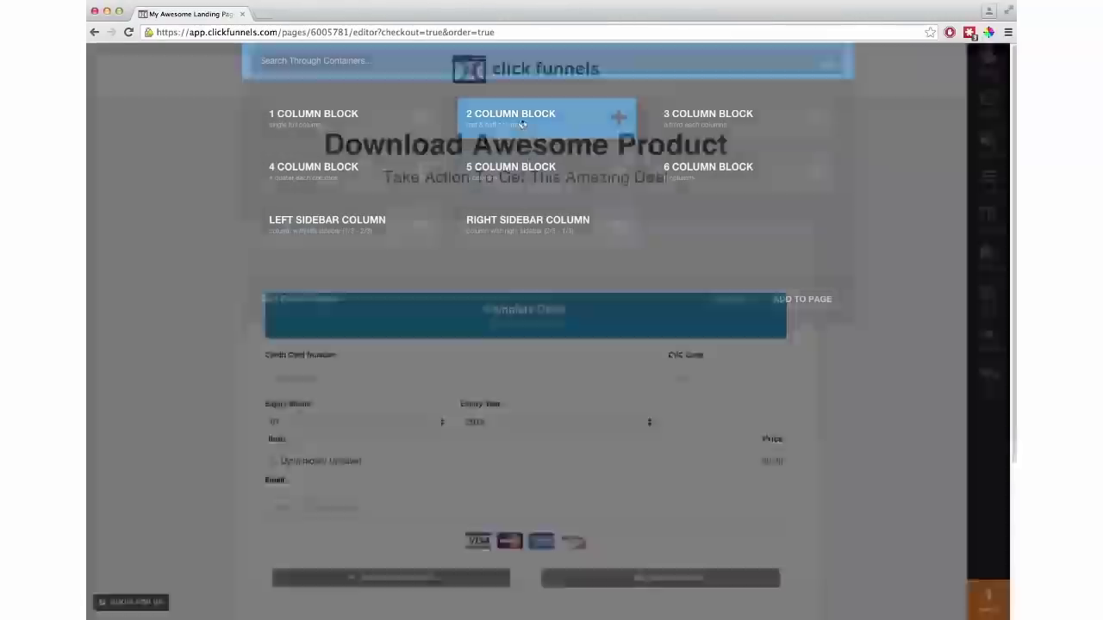
left_click(716, 546)
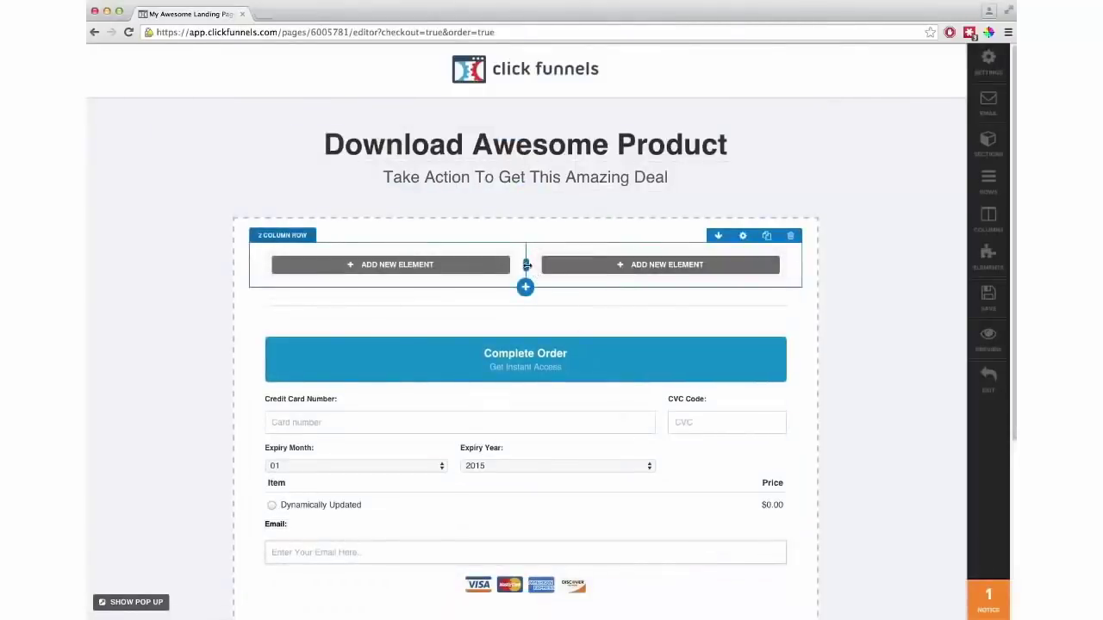
left_click_drag(526, 265, 567, 258)
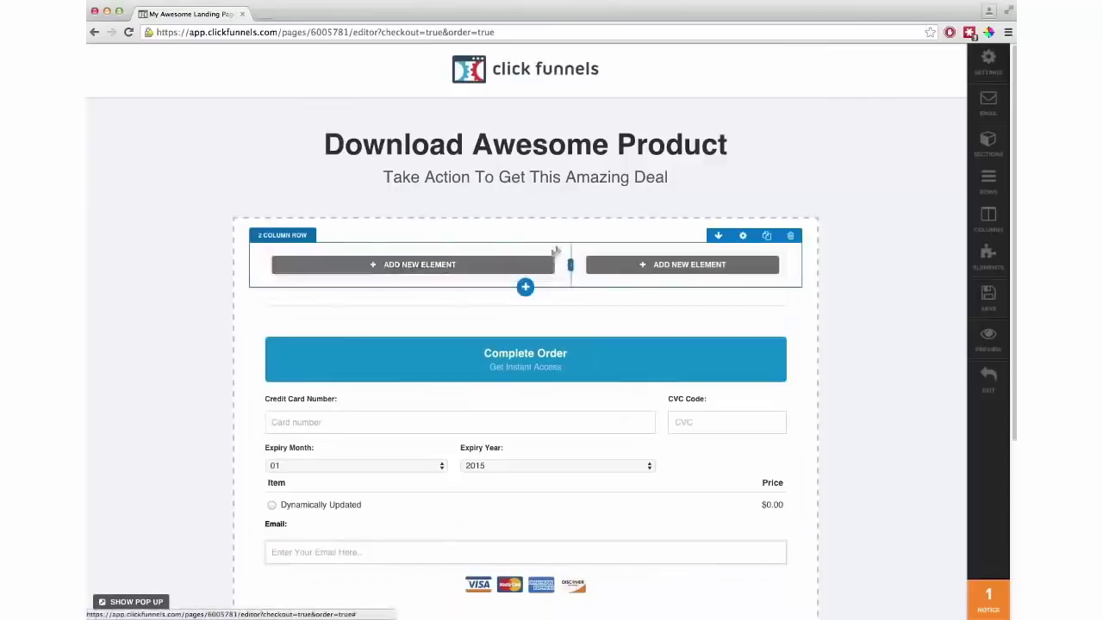
- Add a Video element to the left column of the new two-column row
left_click(530, 268)
left_click(531, 265)
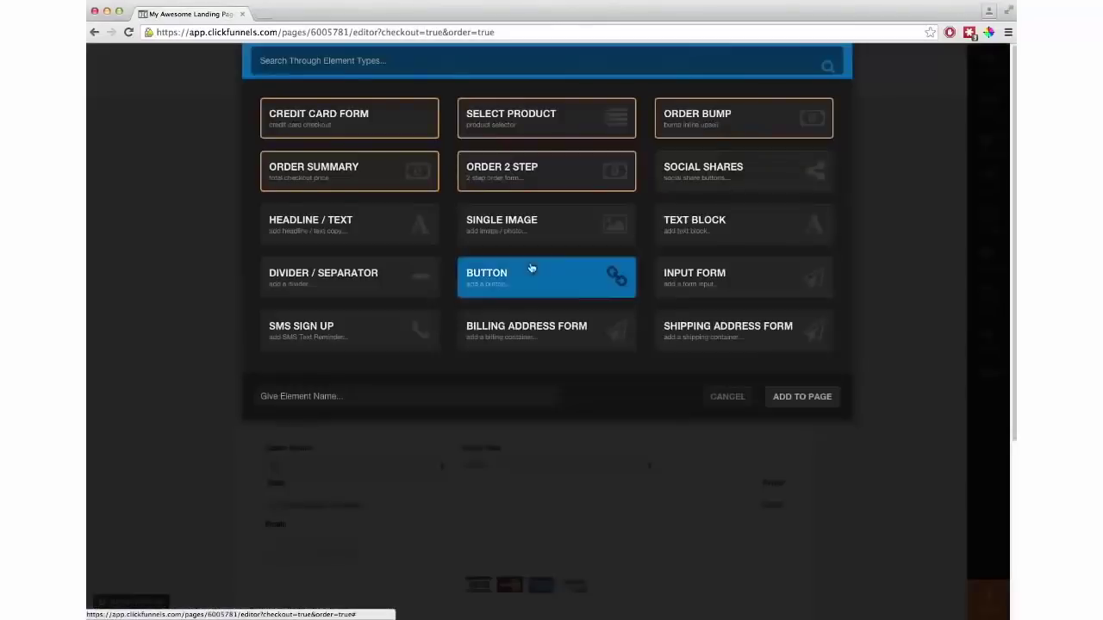
scroll(546, 293, "down", 3)
left_click(543, 295)
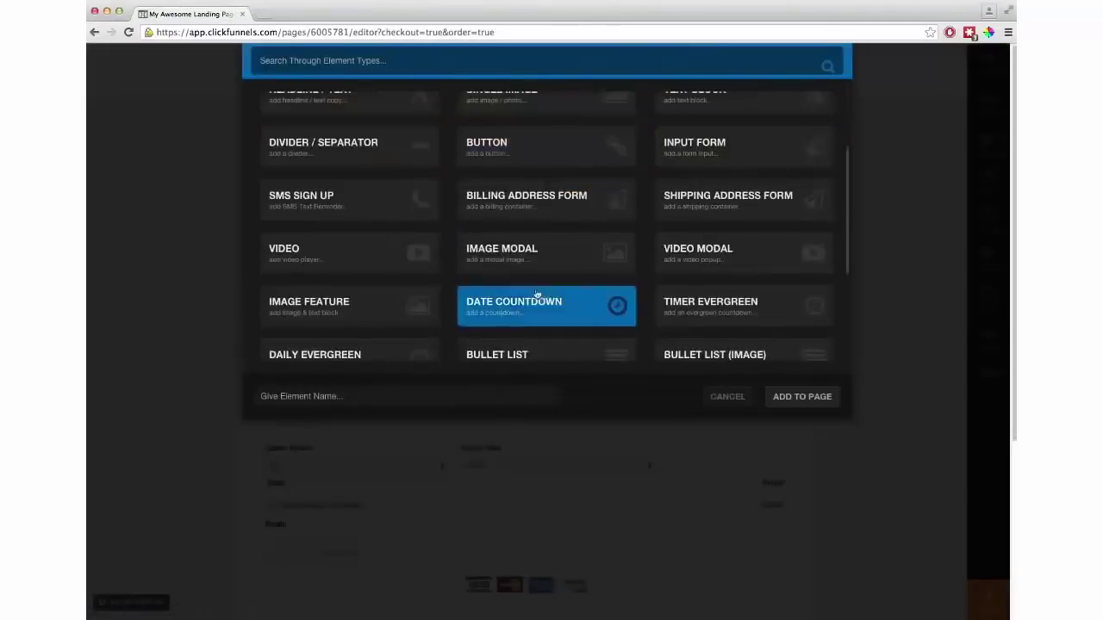
left_click(344, 265)
double_click(370, 276)
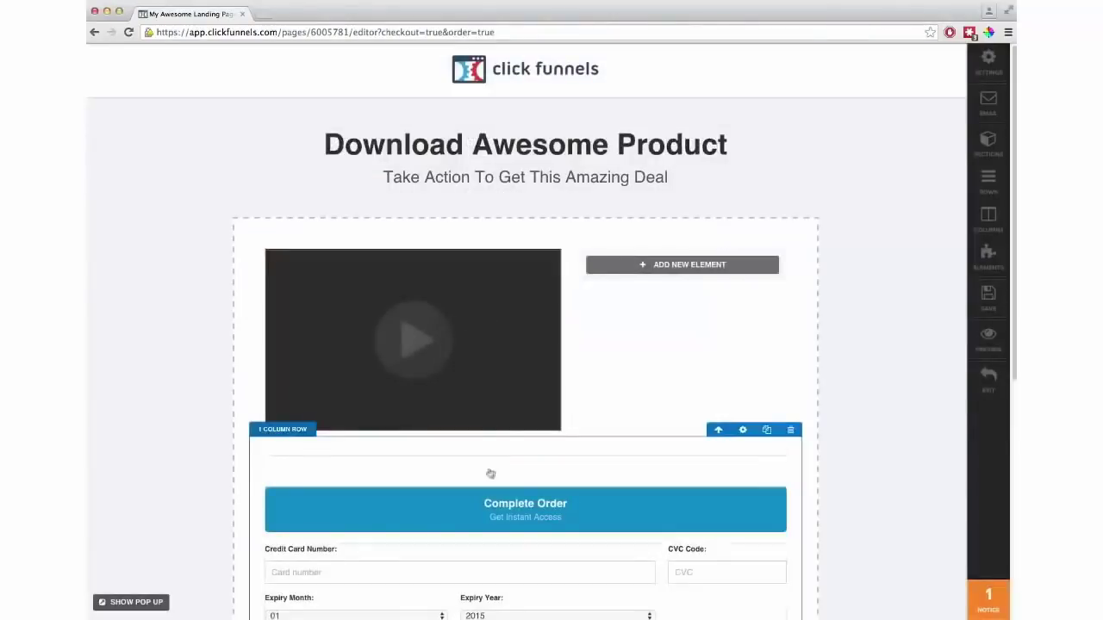
- Move the product selector, credit card form, email field, Complete Order button and card logos into the column beside the video
left_click_drag(567, 487, 655, 284)
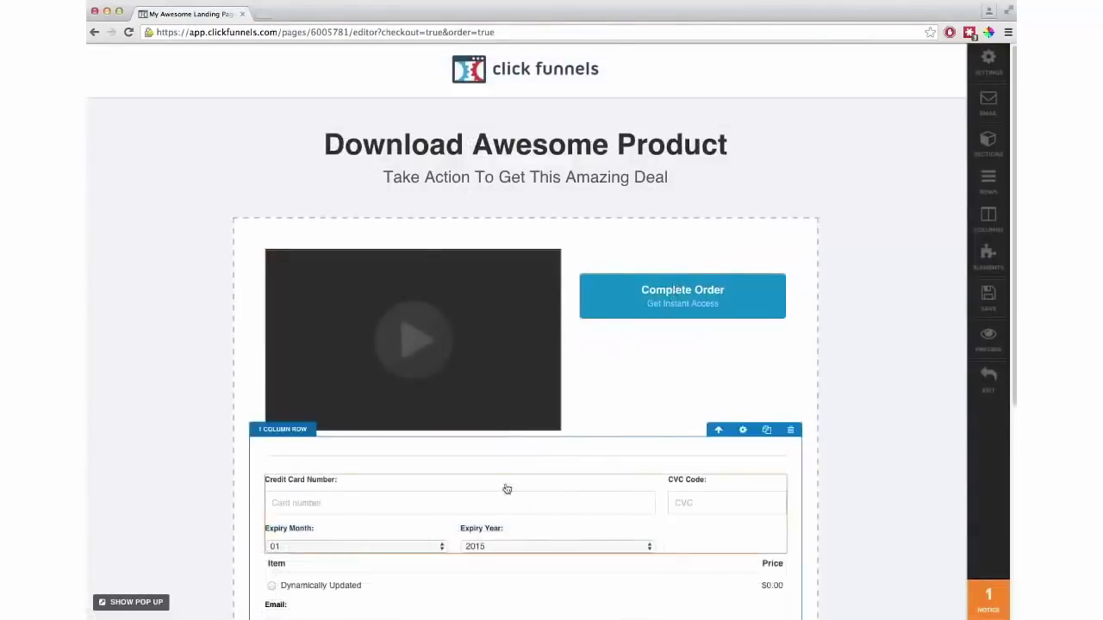
left_click_drag(507, 489, 660, 278)
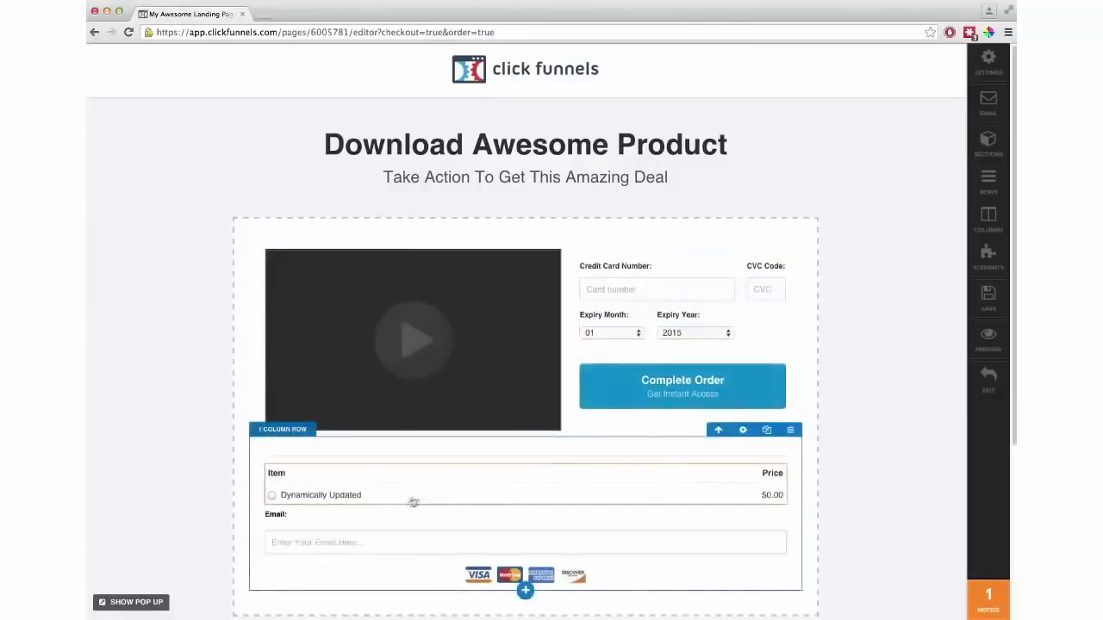
left_click_drag(409, 492, 681, 271)
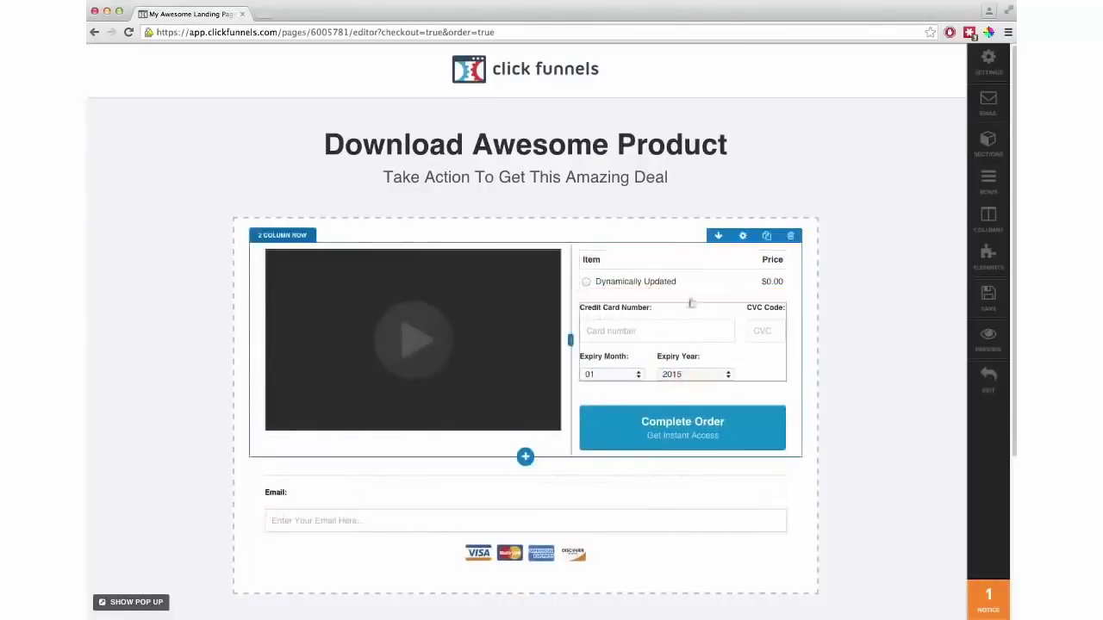
left_click_drag(526, 553, 647, 394)
left_click_drag(274, 558, 632, 394)
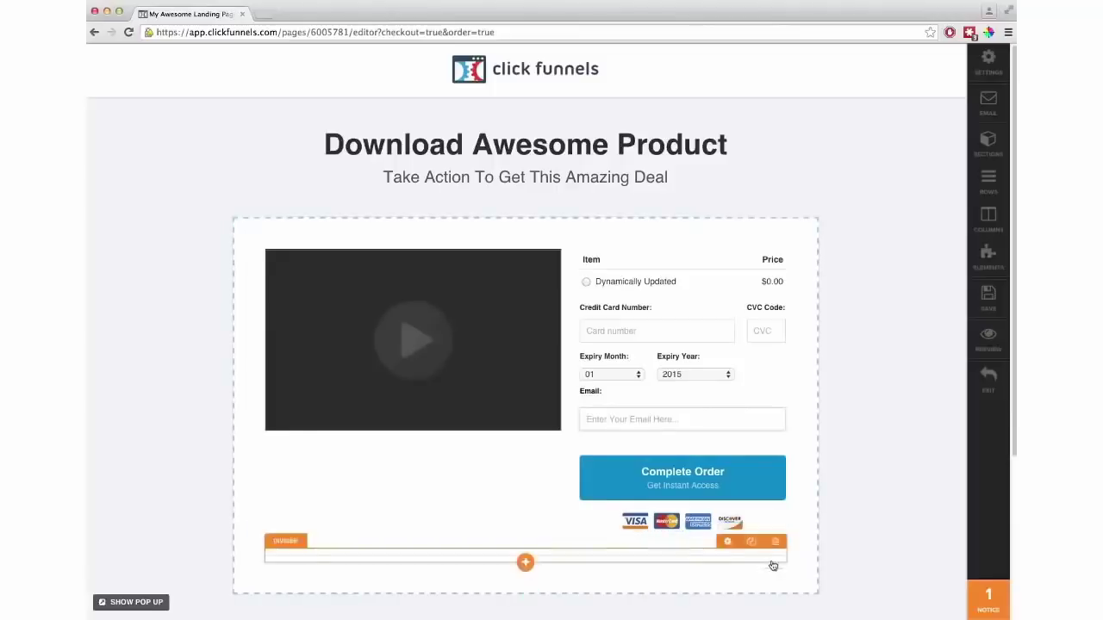
- Place the 30 Day Guarantee and Secure Payment blocks side by side in a new 2 Column Block beneath the order form
scroll(507, 494, "down", 5)
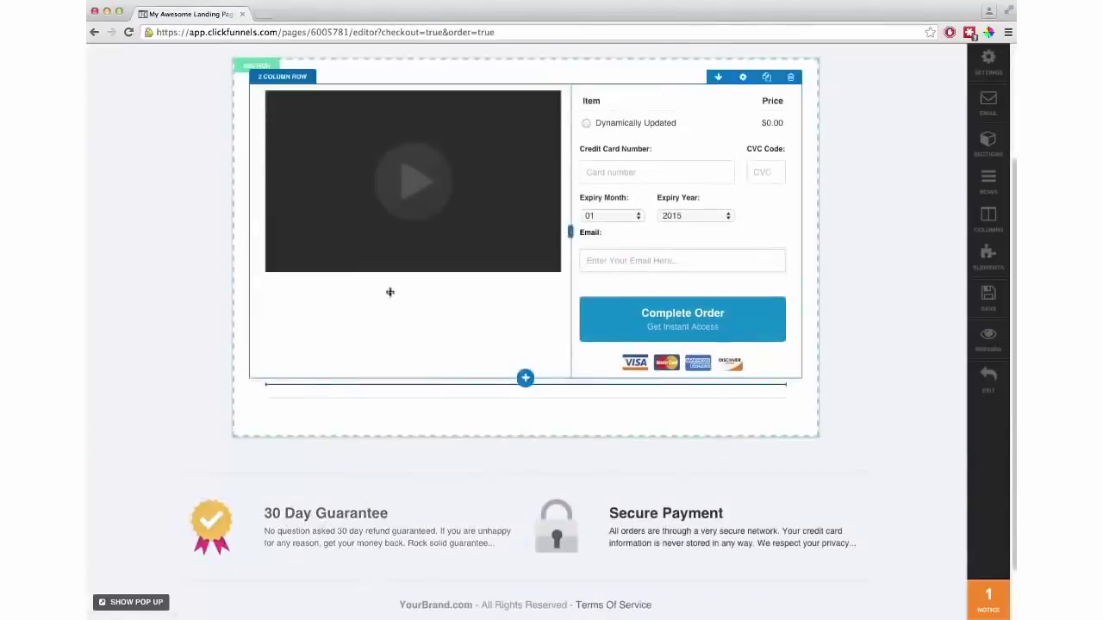
left_click_drag(410, 322, 413, 332)
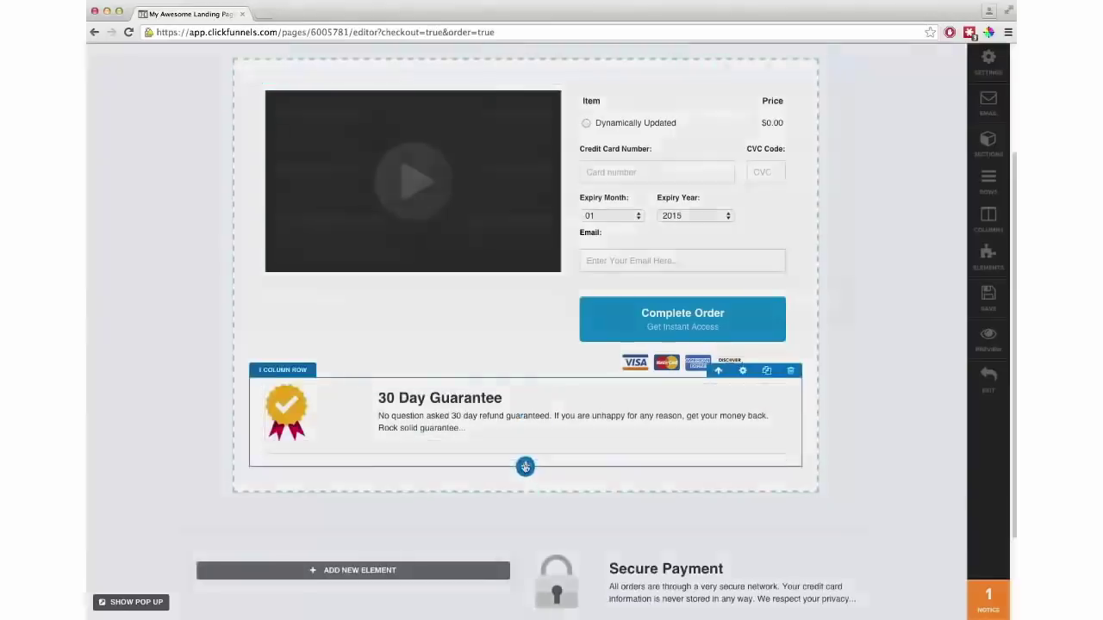
left_click(525, 466)
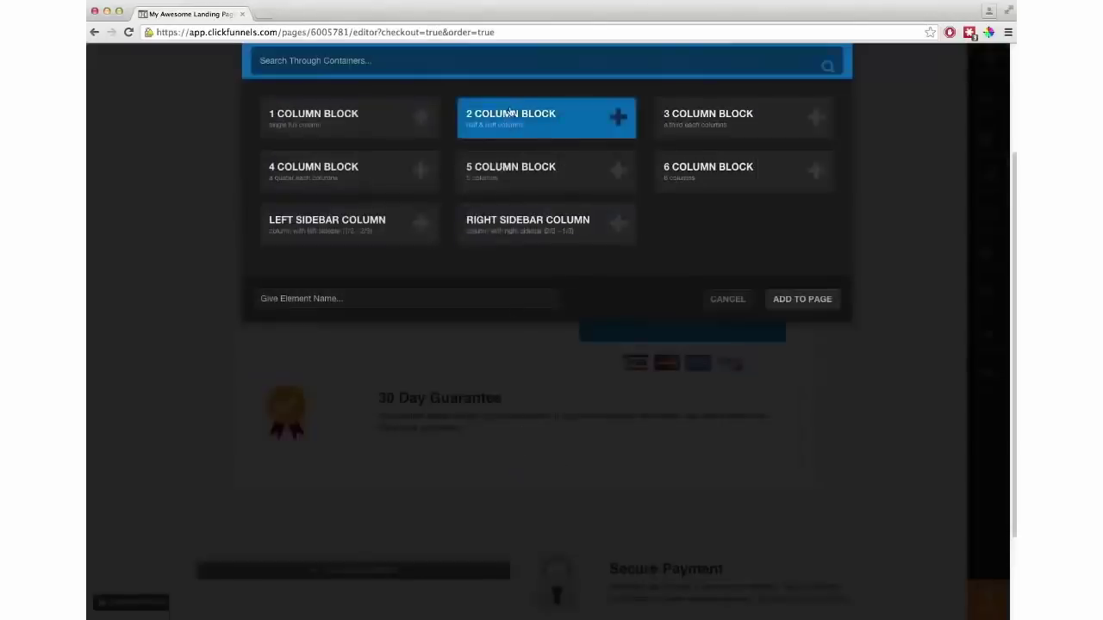
left_click(509, 113)
left_click_drag(414, 410, 428, 483)
left_click_drag(655, 598, 660, 414)
- Add a Daily Evergreen countdown element beneath the video in the order form's two-column row
scroll(440, 386, "up", 3)
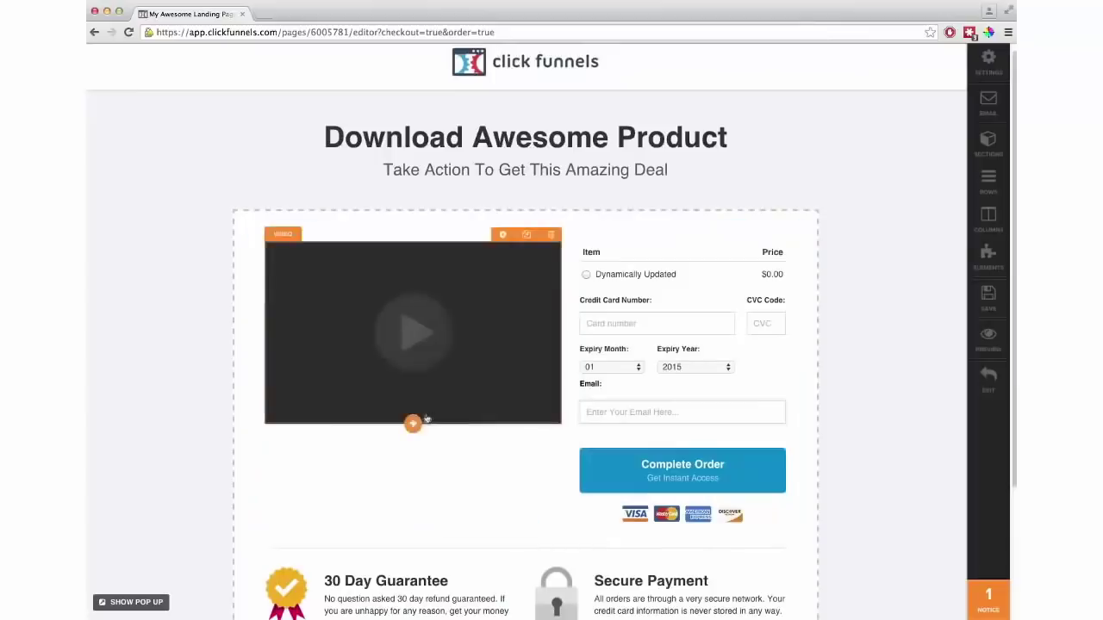
left_click(413, 426)
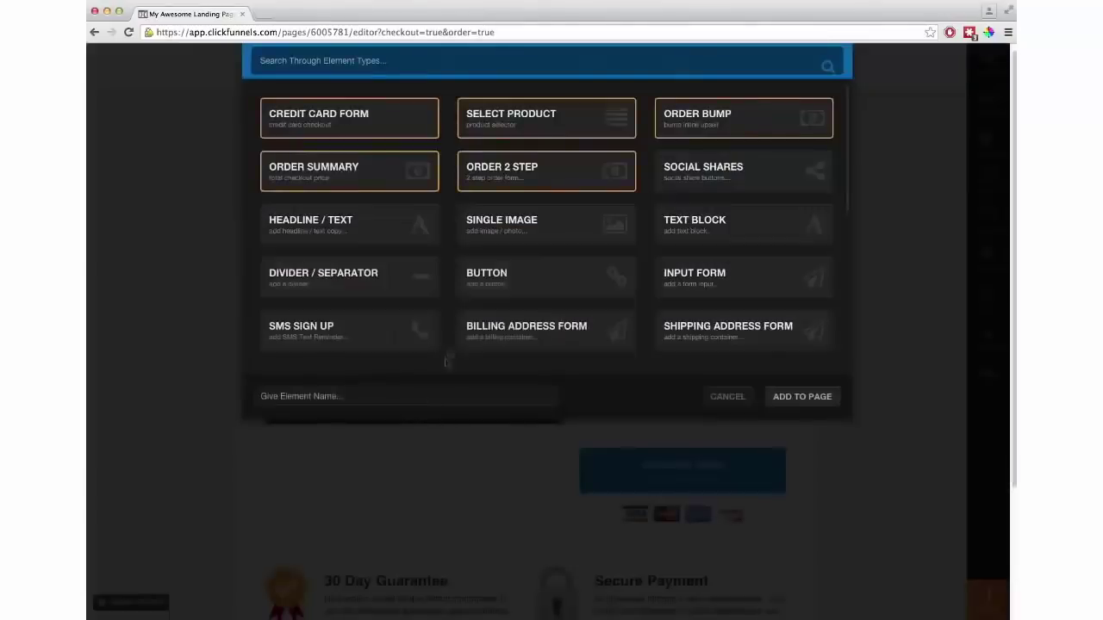
scroll(410, 256, "down", 5)
left_click(356, 161)
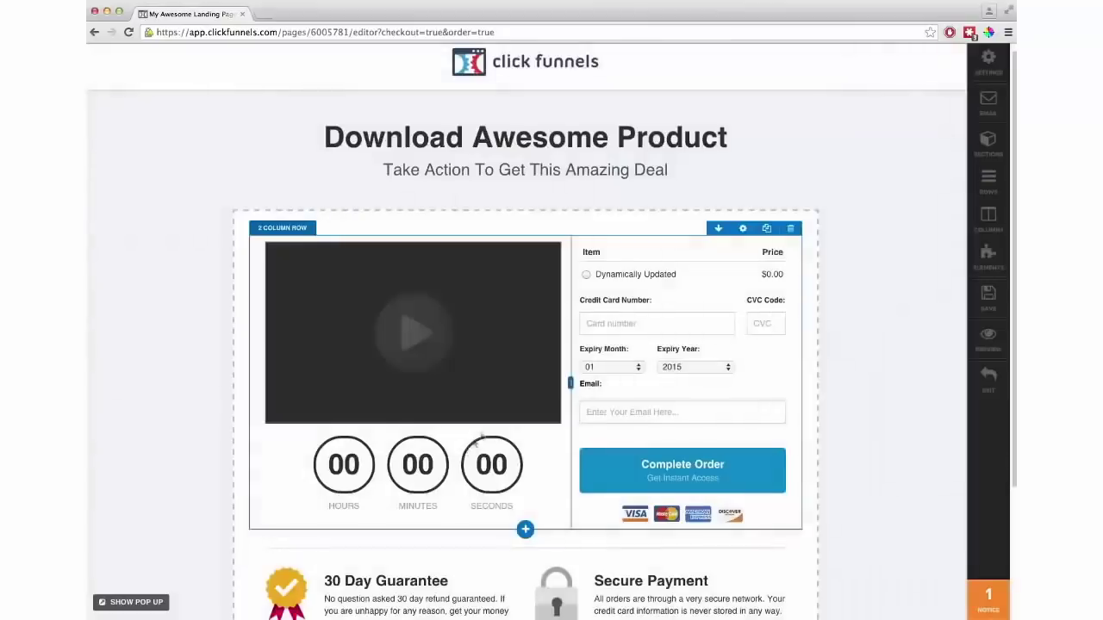
- Add a Progress Bar element in a new 1 Column Block and move that row above the video and order form
scroll(845, 446, "down", 3)
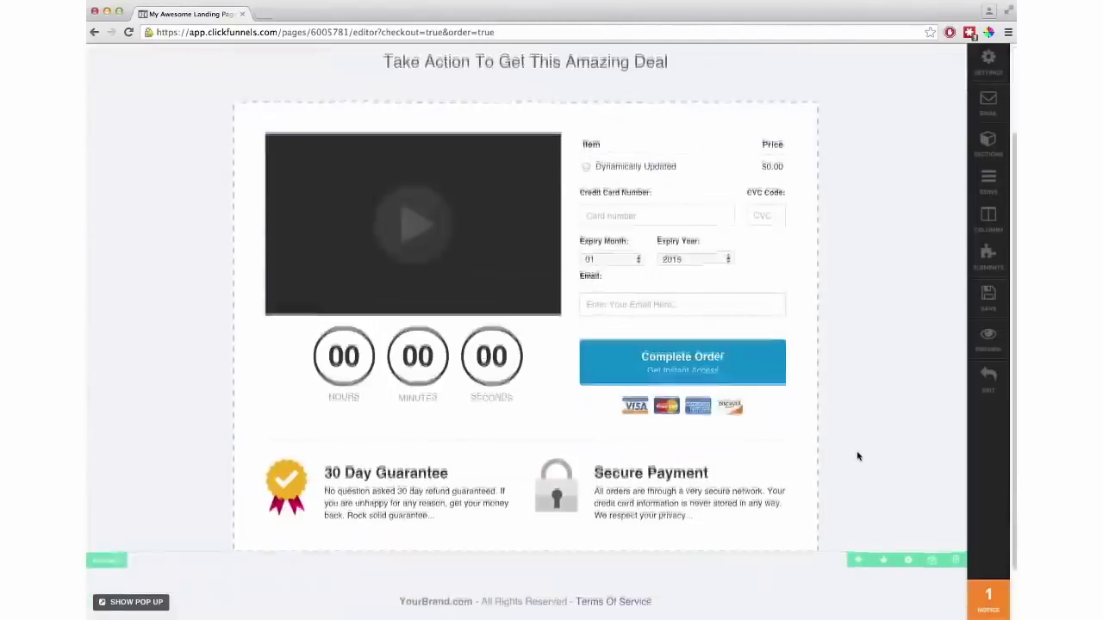
scroll(856, 455, "up", 3)
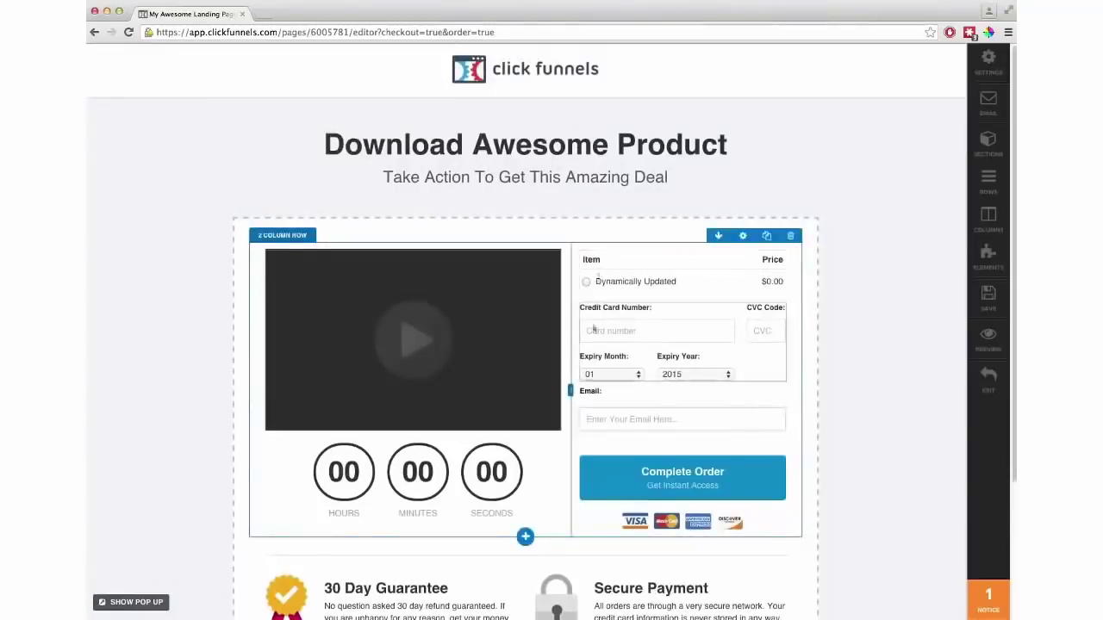
left_click(526, 537)
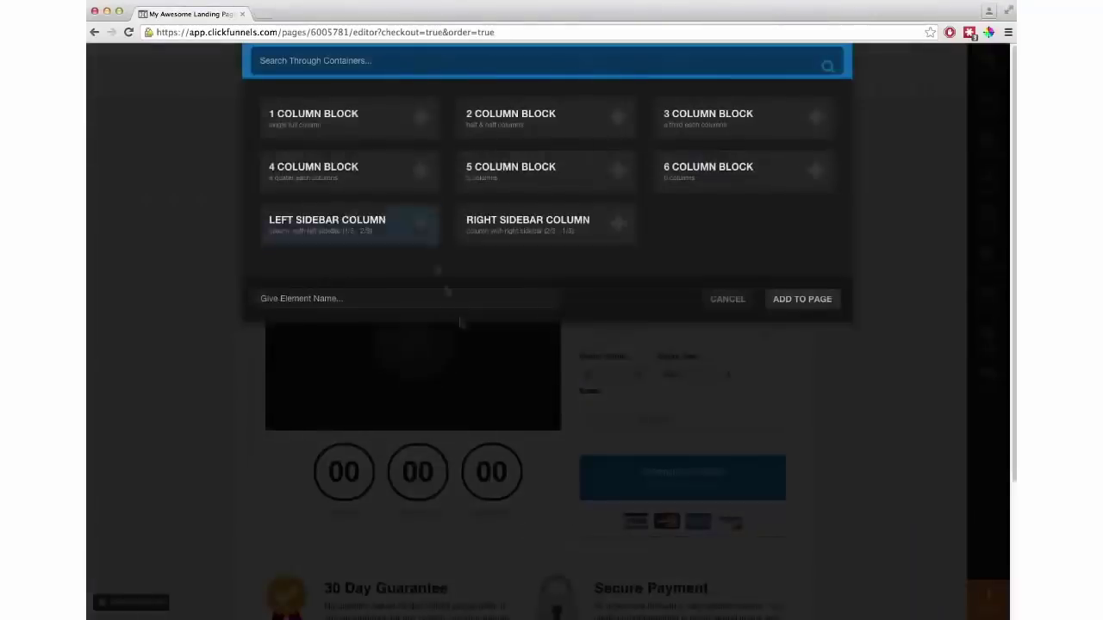
left_click(357, 140)
left_click(530, 566)
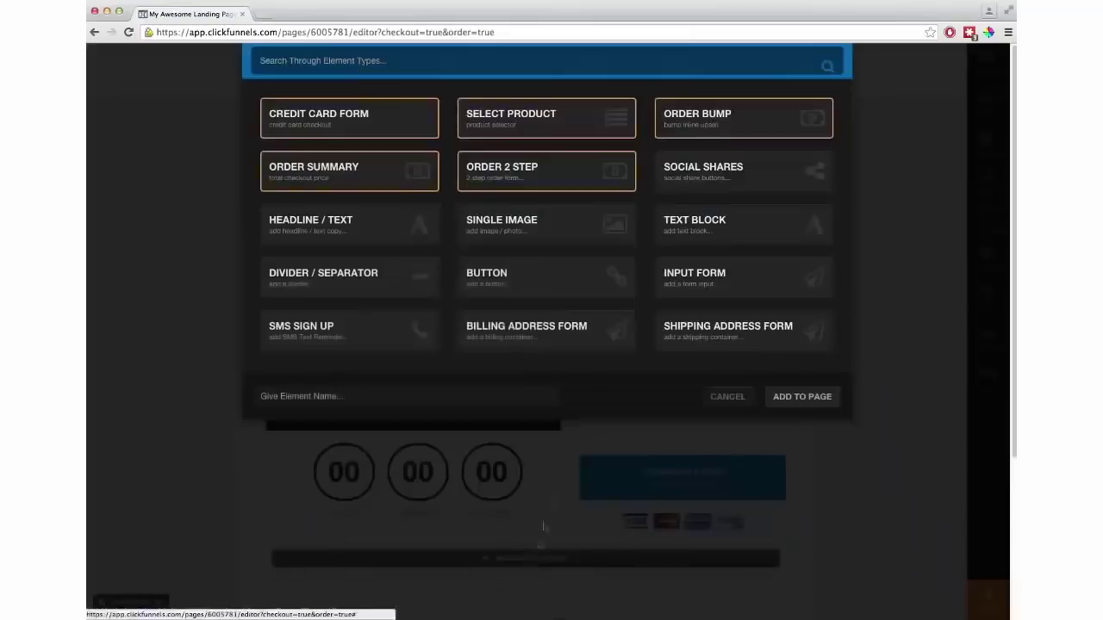
scroll(487, 275, "down", 5)
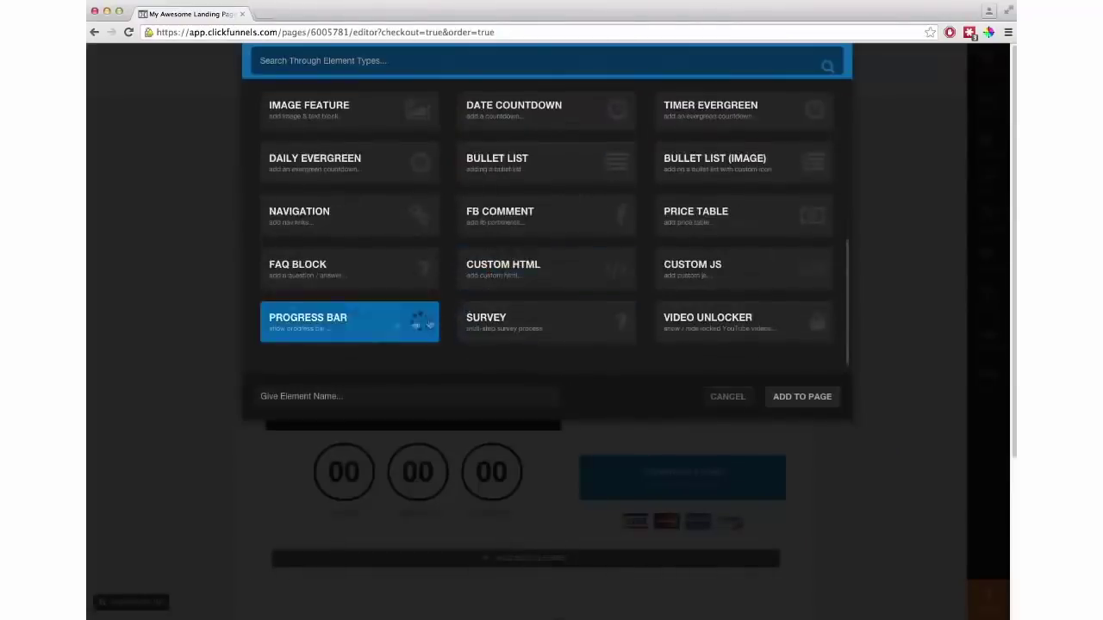
left_click(351, 324)
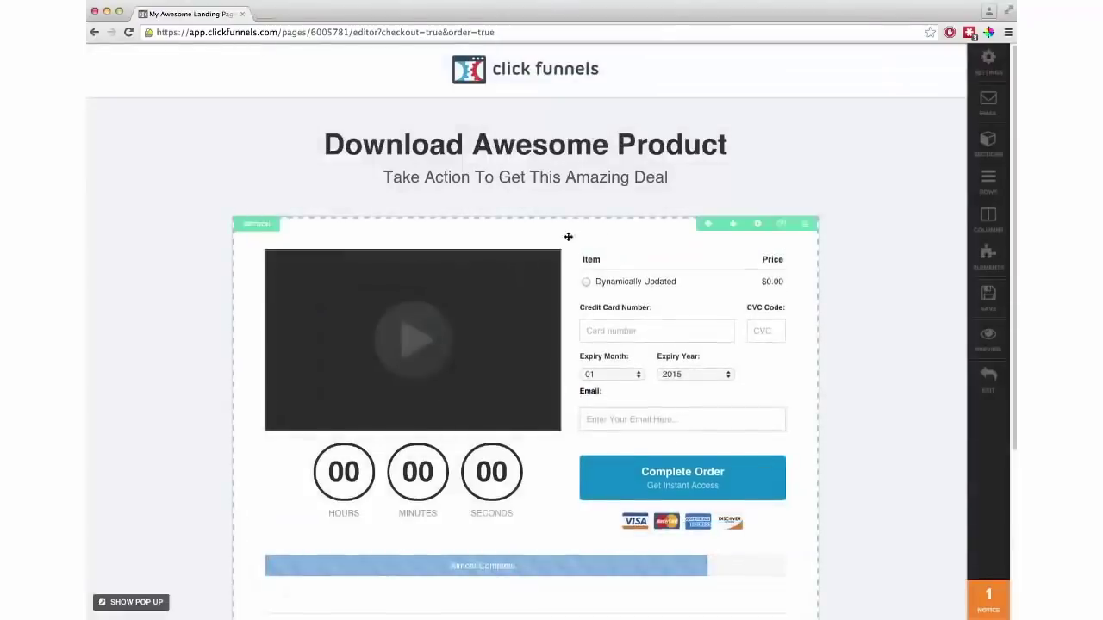
left_click(693, 529)
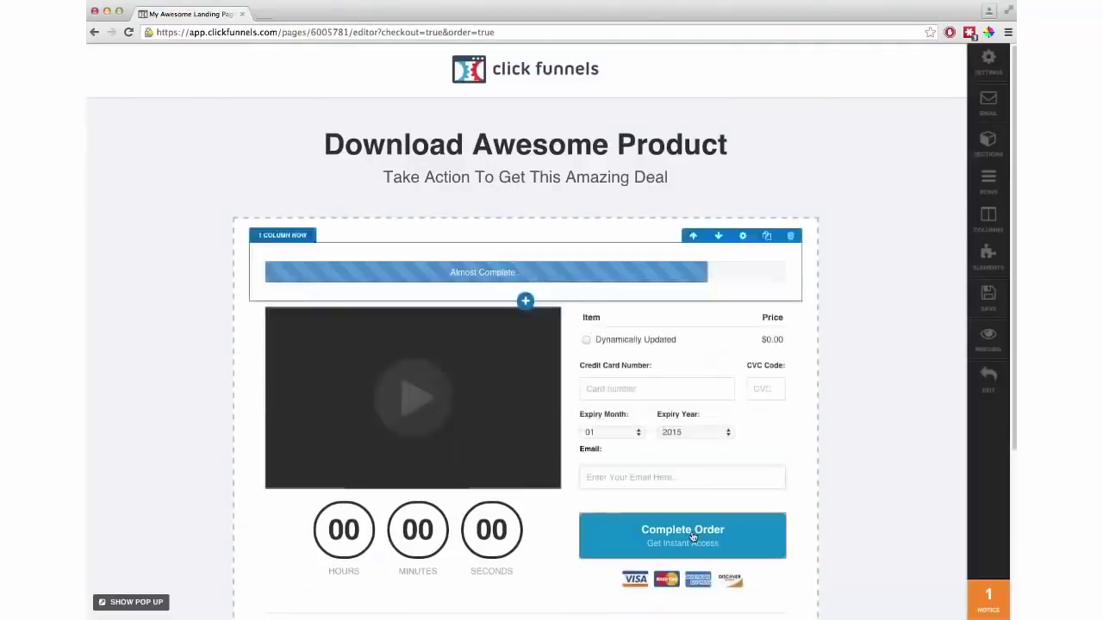
- Try the progress bar beneath the page's subheadline and move it back to its row in the white section
left_click(750, 264)
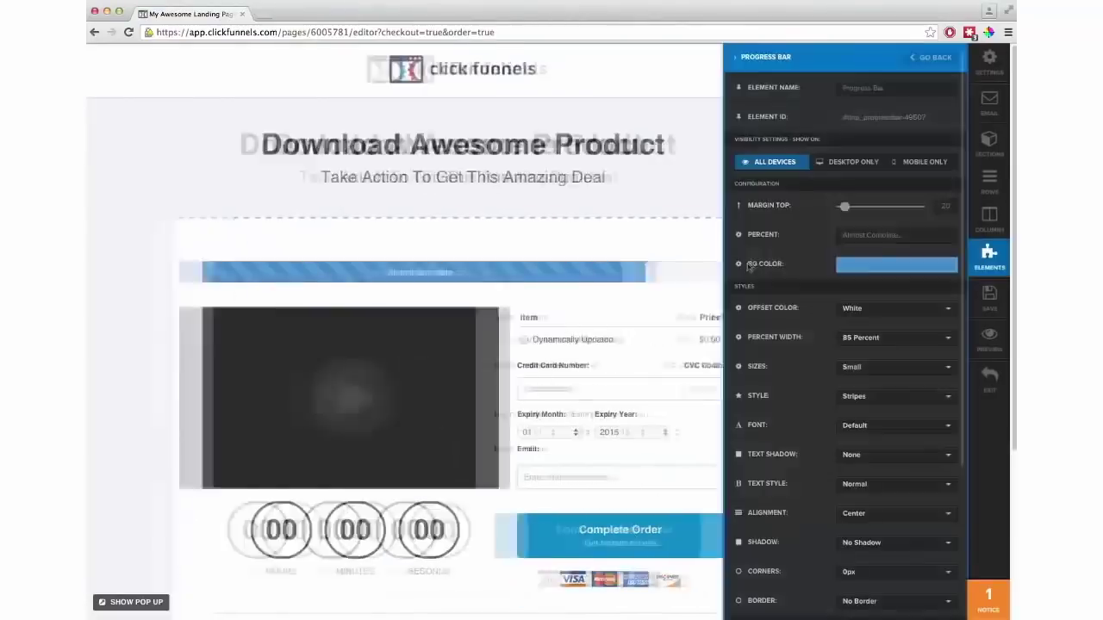
left_click(669, 198)
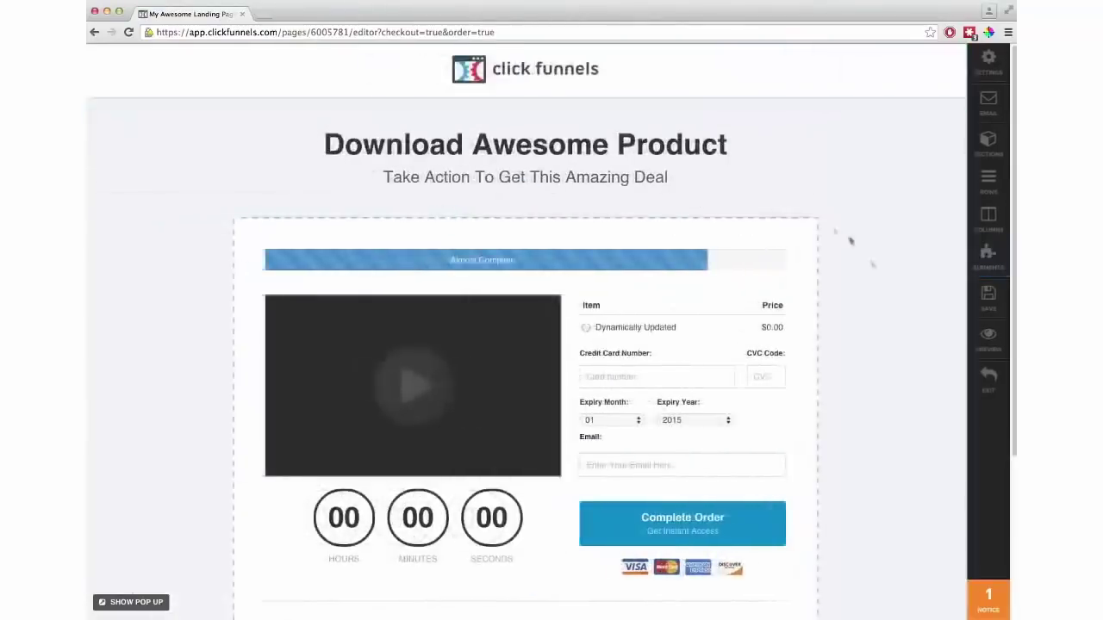
left_click_drag(628, 185, 629, 188)
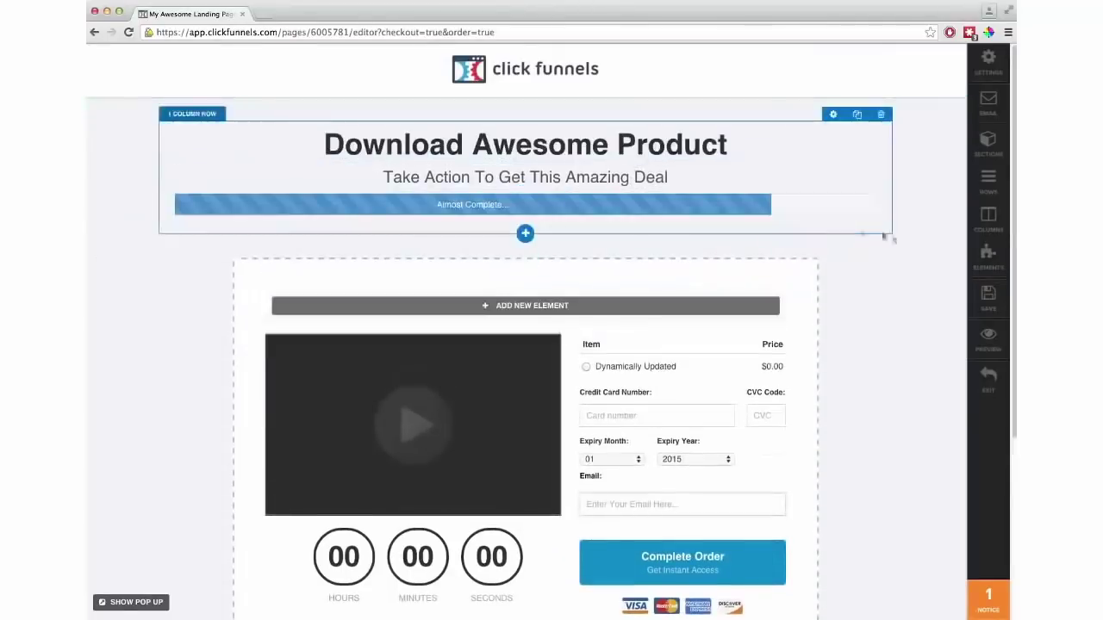
left_click_drag(685, 297, 688, 295)
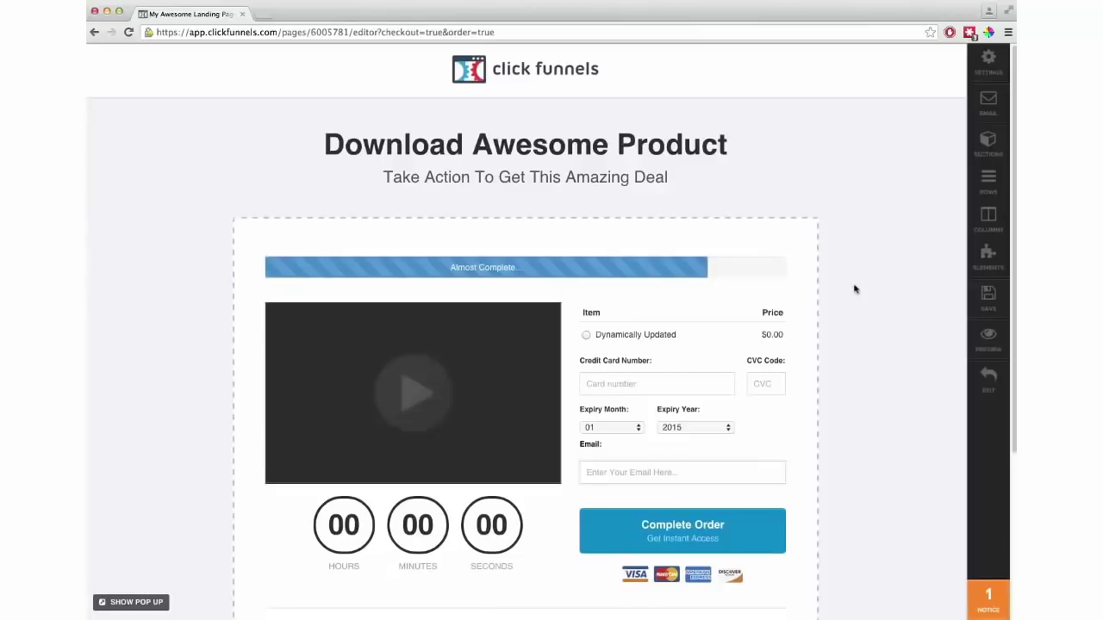
- Preview the order form page and check the layout of its progress bar, video, countdown and payment form
scroll(901, 353, "down", 5)
scroll(905, 364, "up", 5)
scroll(946, 325, "down", 1)
left_click(971, 335)
scroll(968, 337, "down", 4)
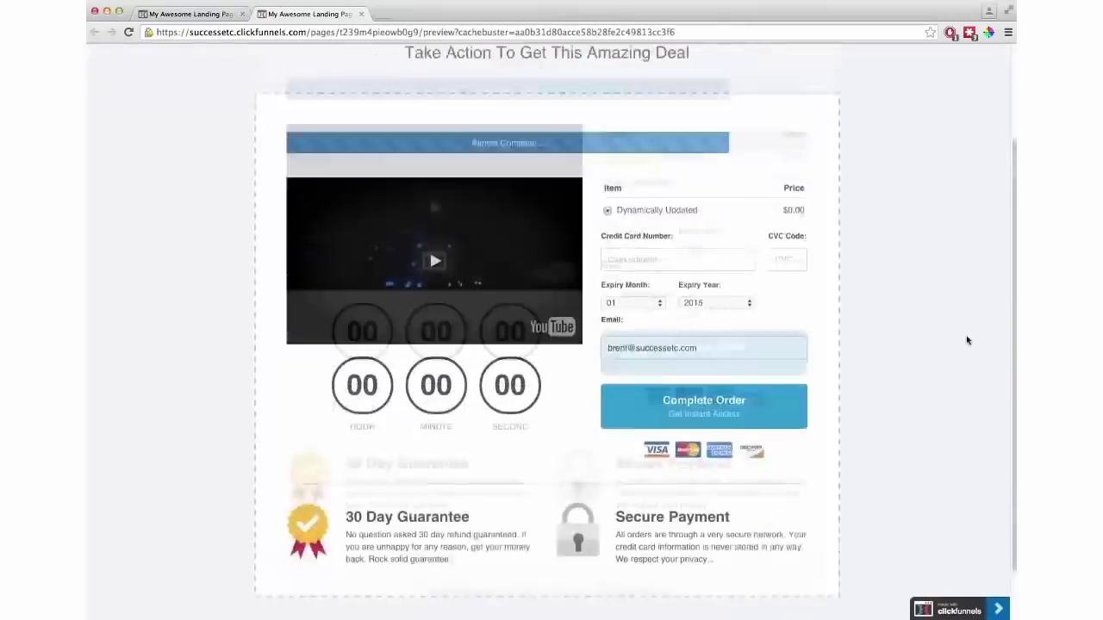
scroll(967, 342, "up", 4)
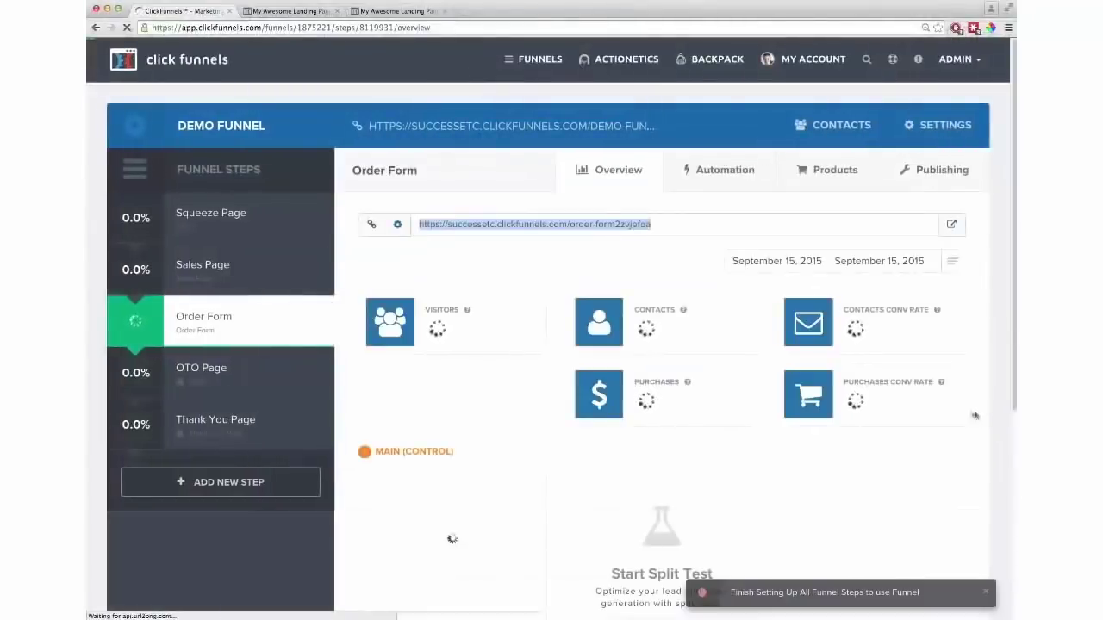
- Choose the OTO Page 2 sales template for the funnel's OTO Page step
left_click(214, 371)
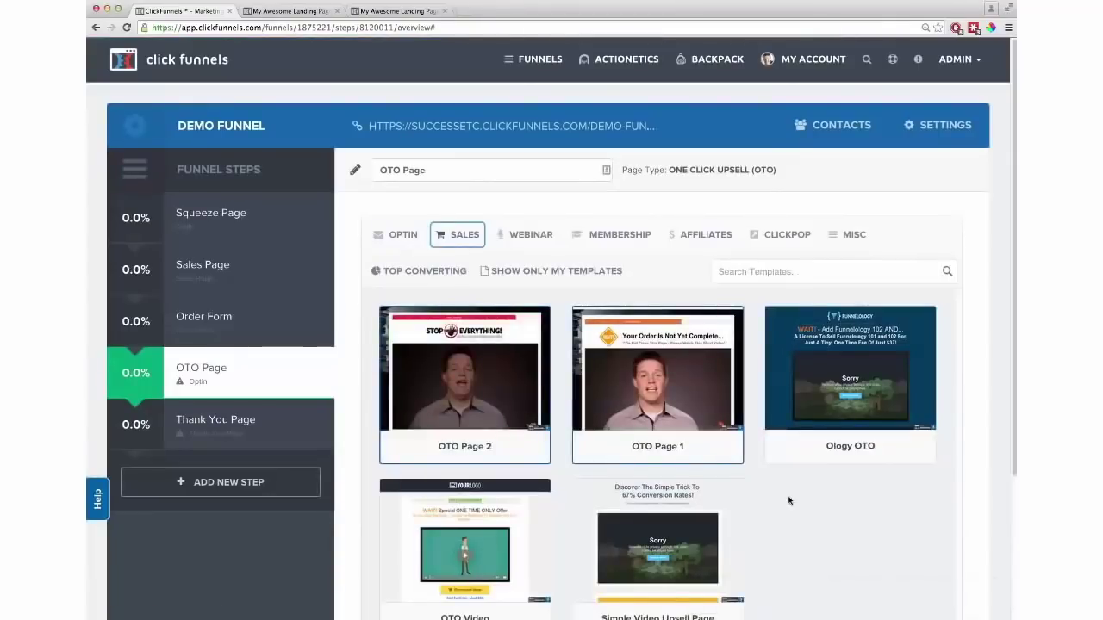
mouse_move(486, 373)
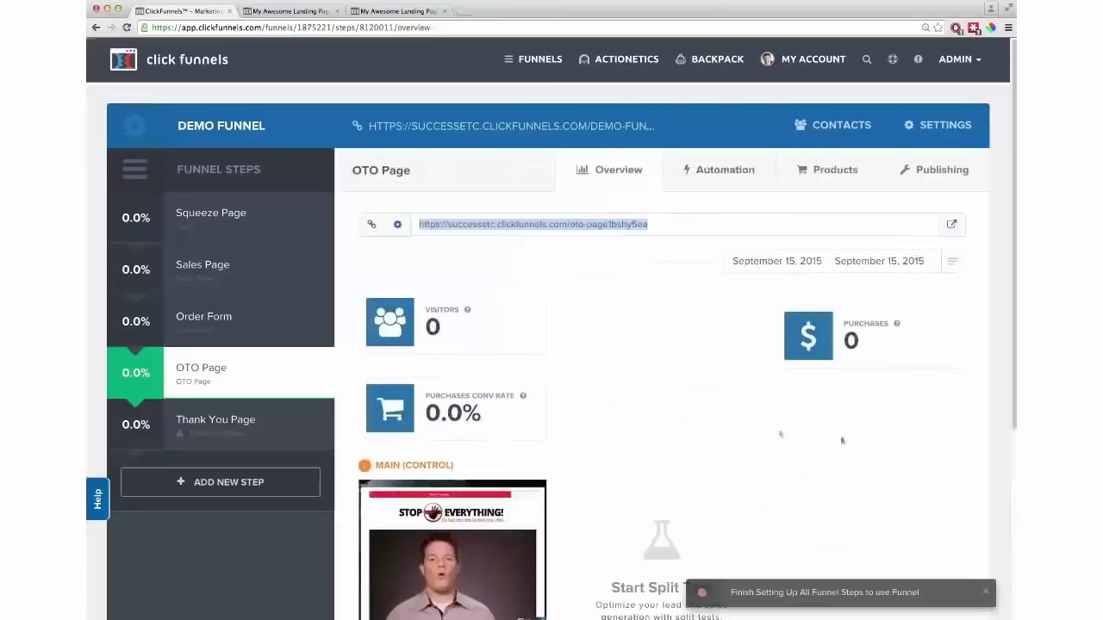
- Choose the Download Clean Dotted template for the Thank You Page step and return to the Squeeze Page step
left_click(216, 420)
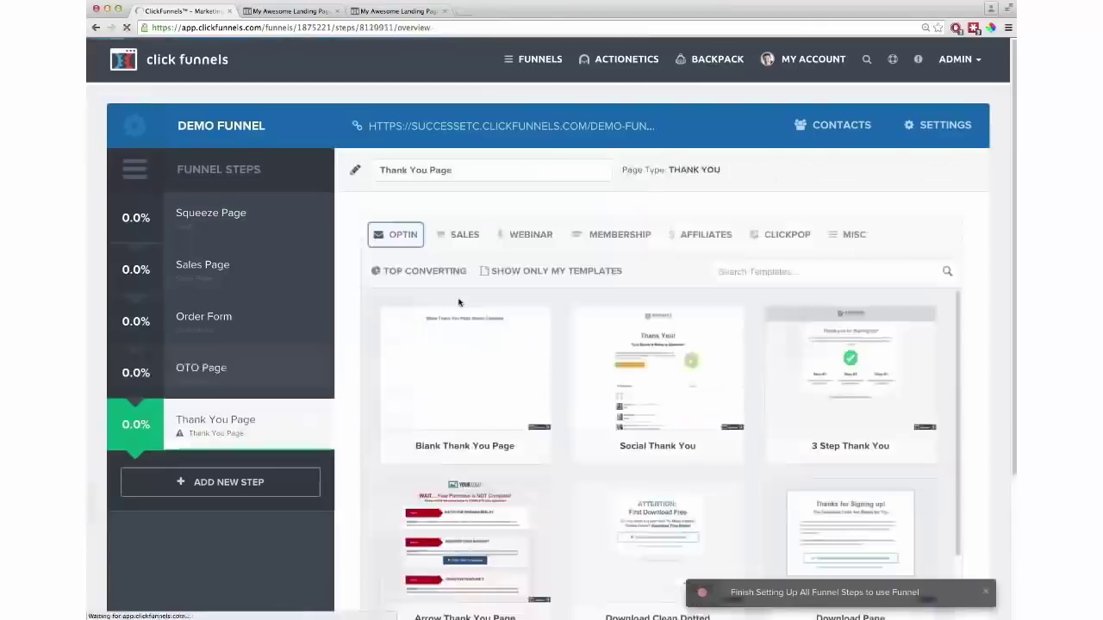
left_click(844, 240)
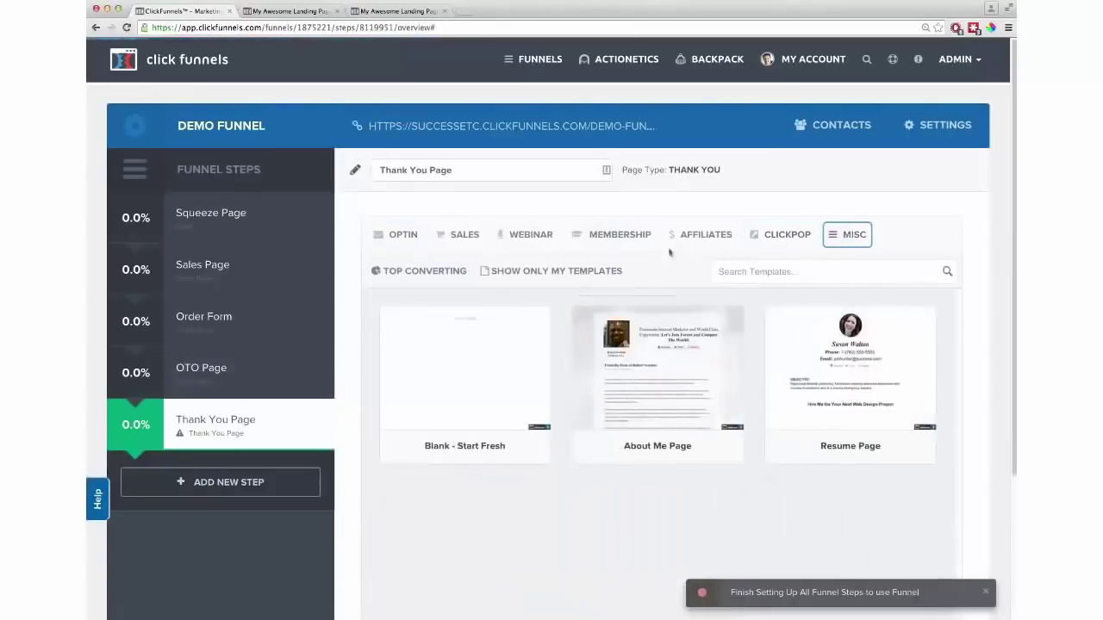
mouse_move(411, 234)
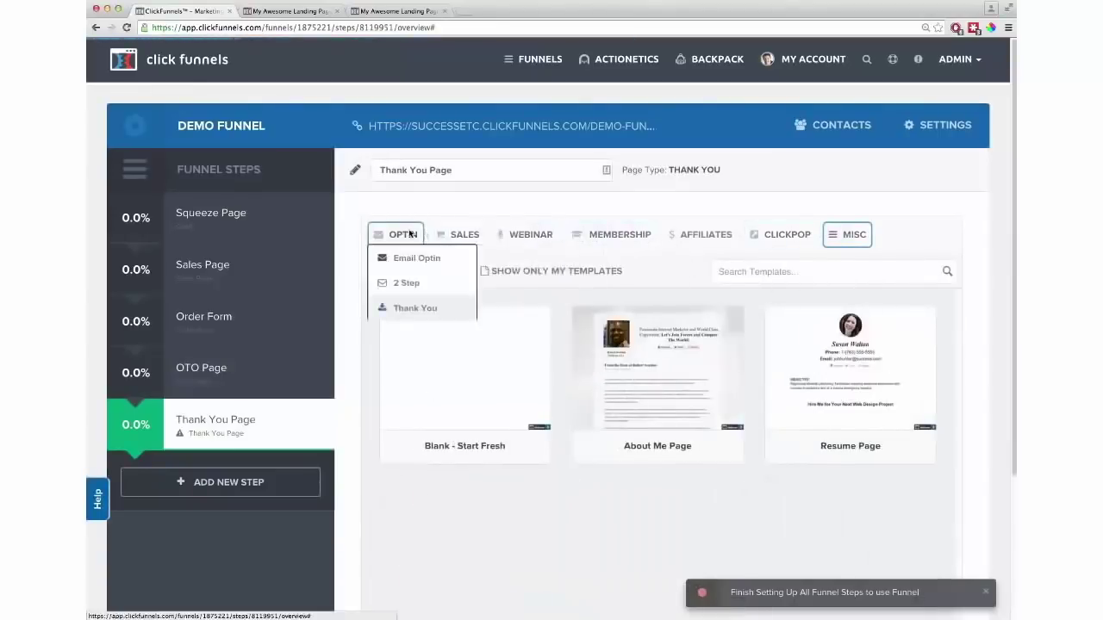
left_click(414, 307)
mouse_move(527, 408)
scroll(594, 457, "down", 1)
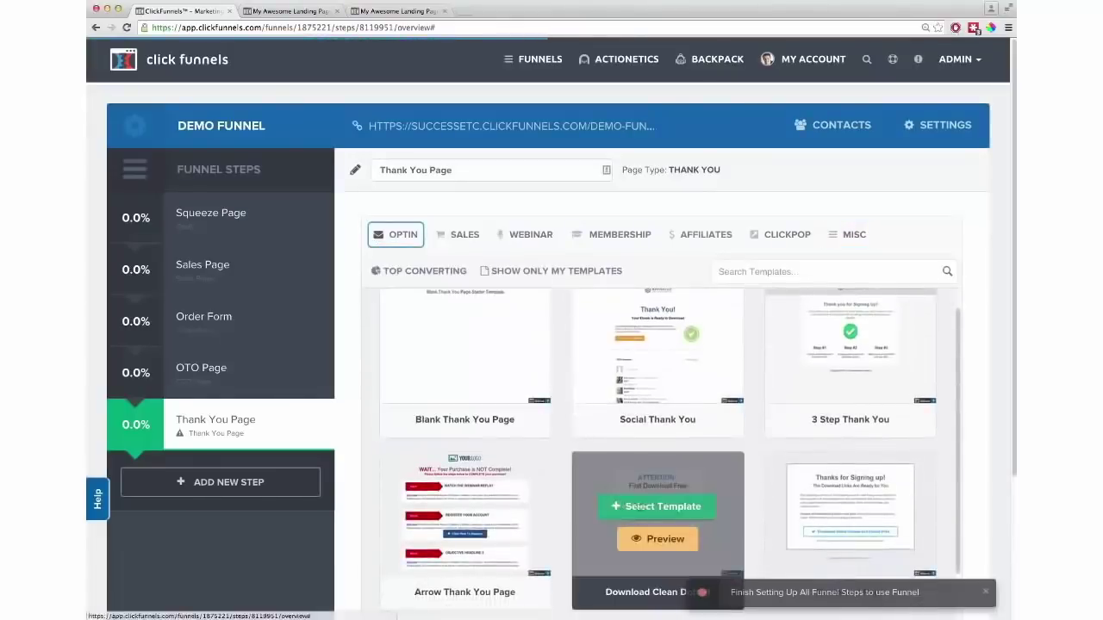
left_click(652, 507)
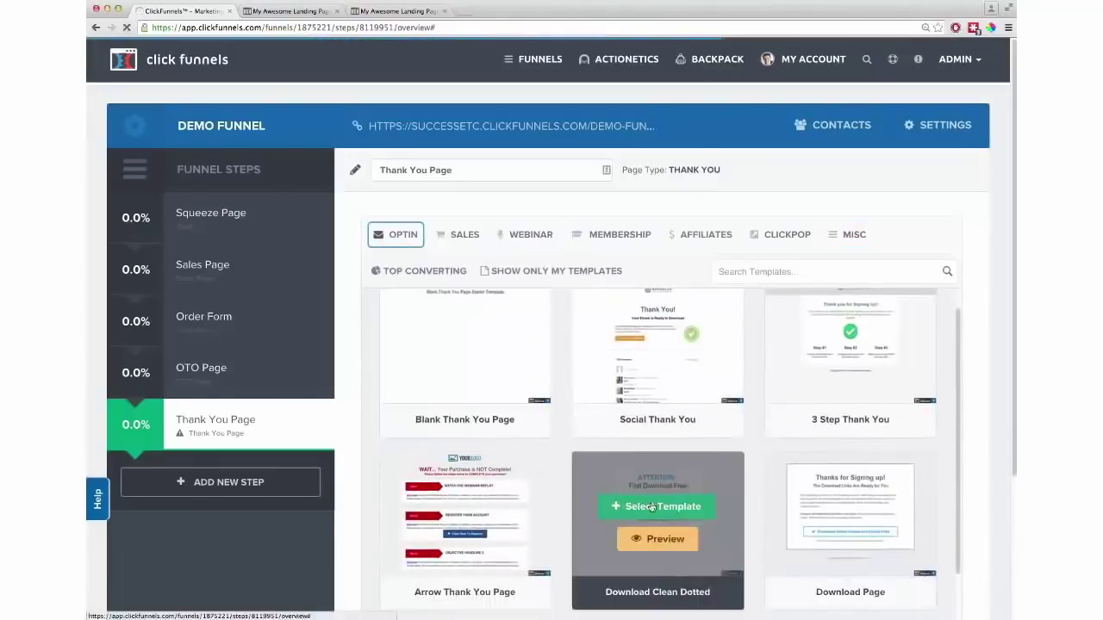
left_click(248, 212)
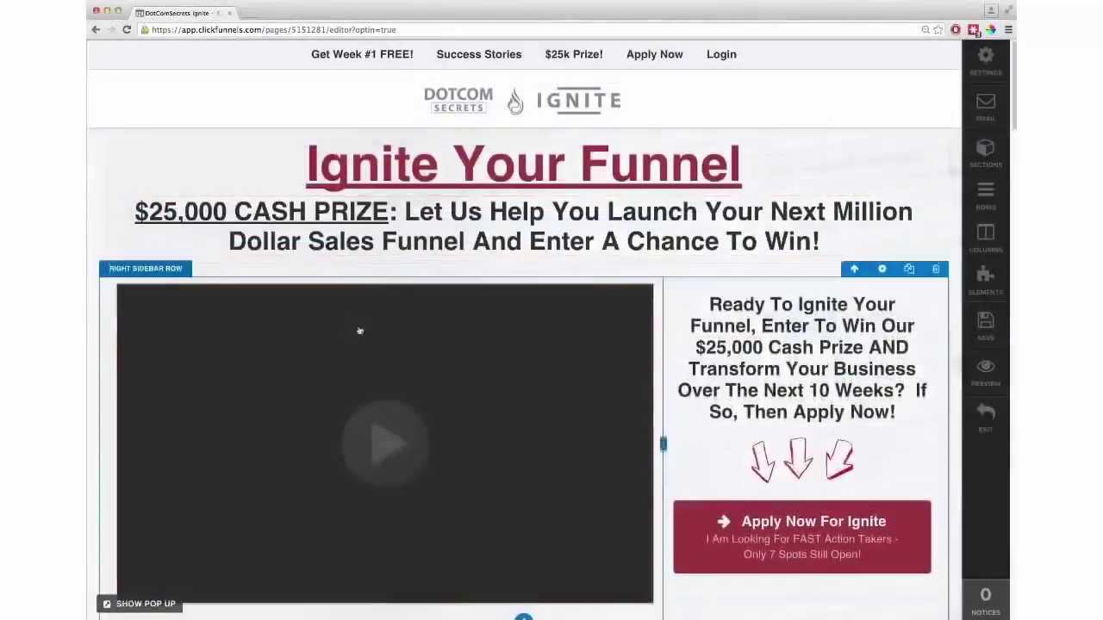
- Examine the Ignite Your Funnel example page, including its four-column testimonial section, in the editor
scroll(473, 263, "down", 10)
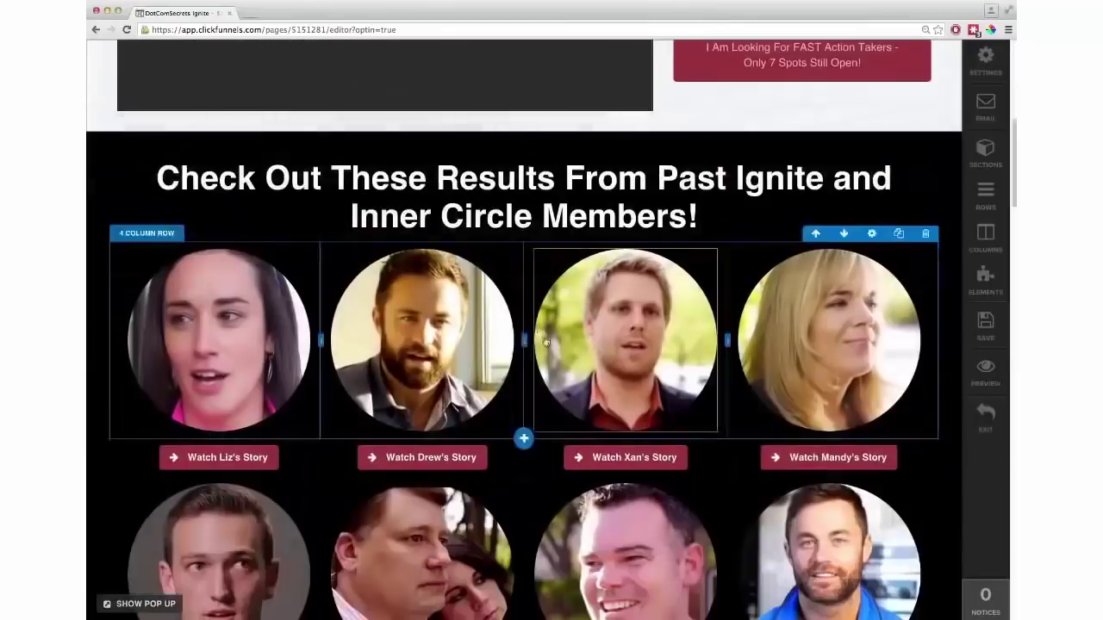
scroll(465, 351, "down", 4)
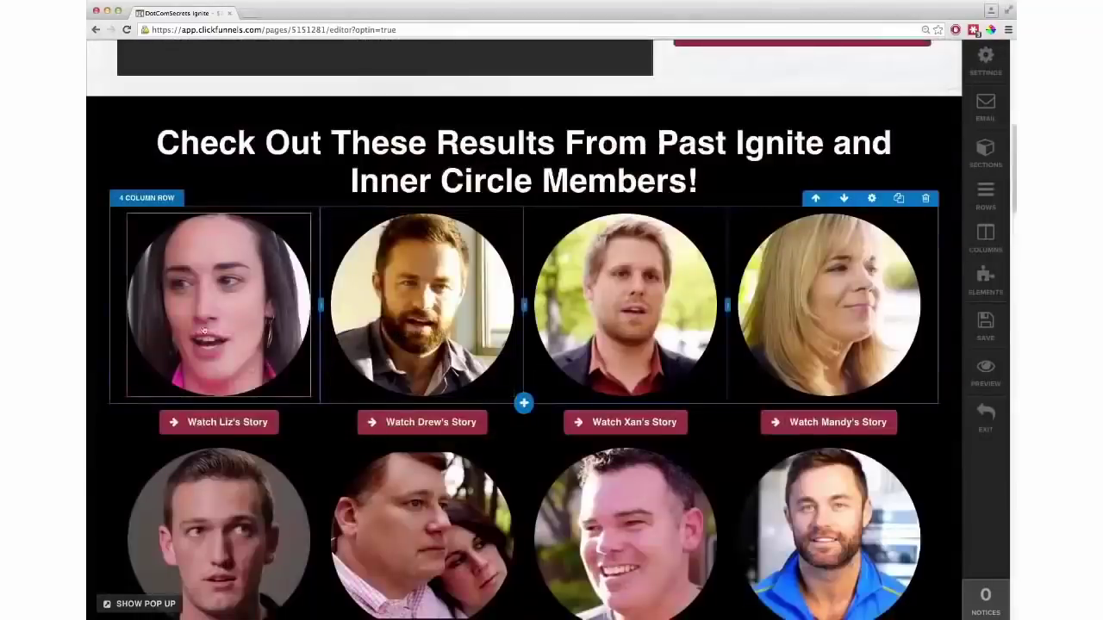
mouse_move(219, 302)
left_mouse_down()
mouse_move(422, 258)
mouse_move(422, 232)
left_mouse_up()
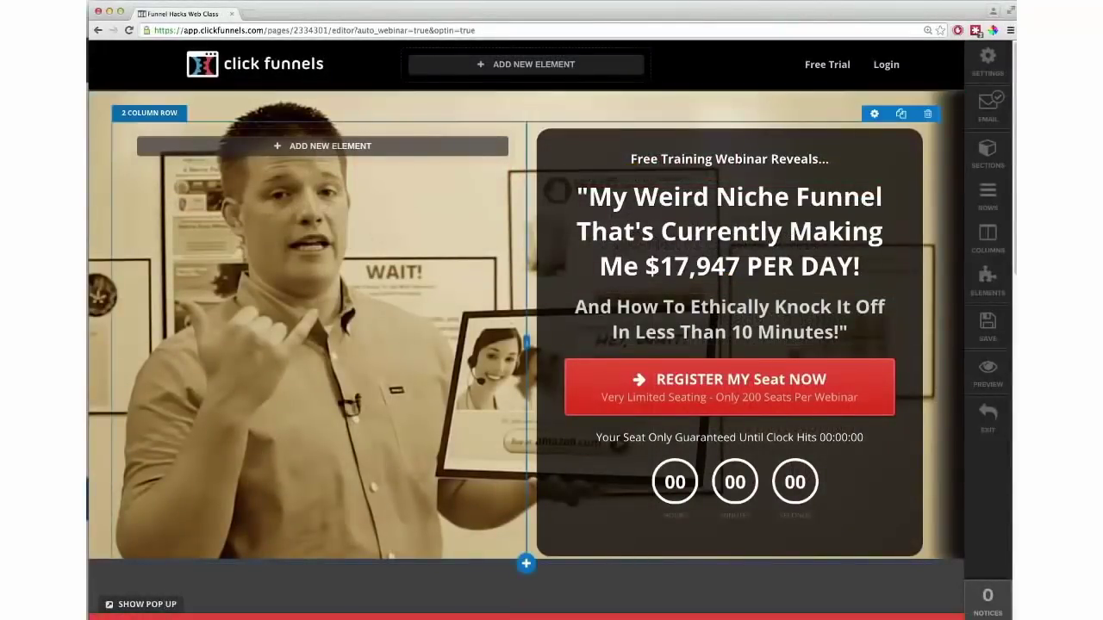
- Examine the Funnel Hacks Web Class page in the editor together with its registration pop-up
left_click(146, 604)
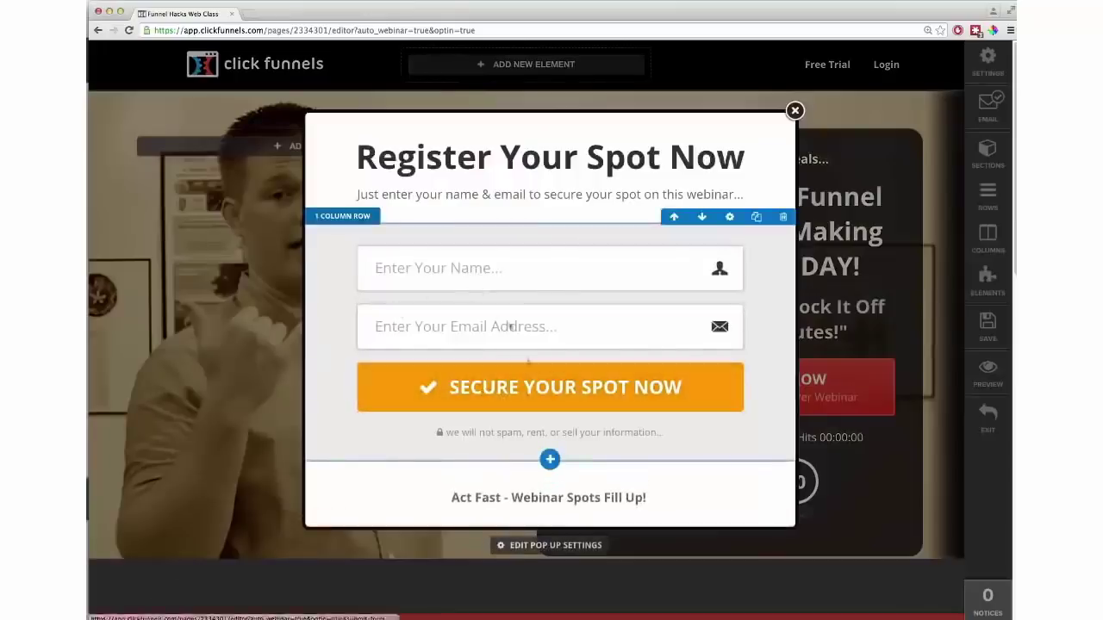
left_click(794, 110)
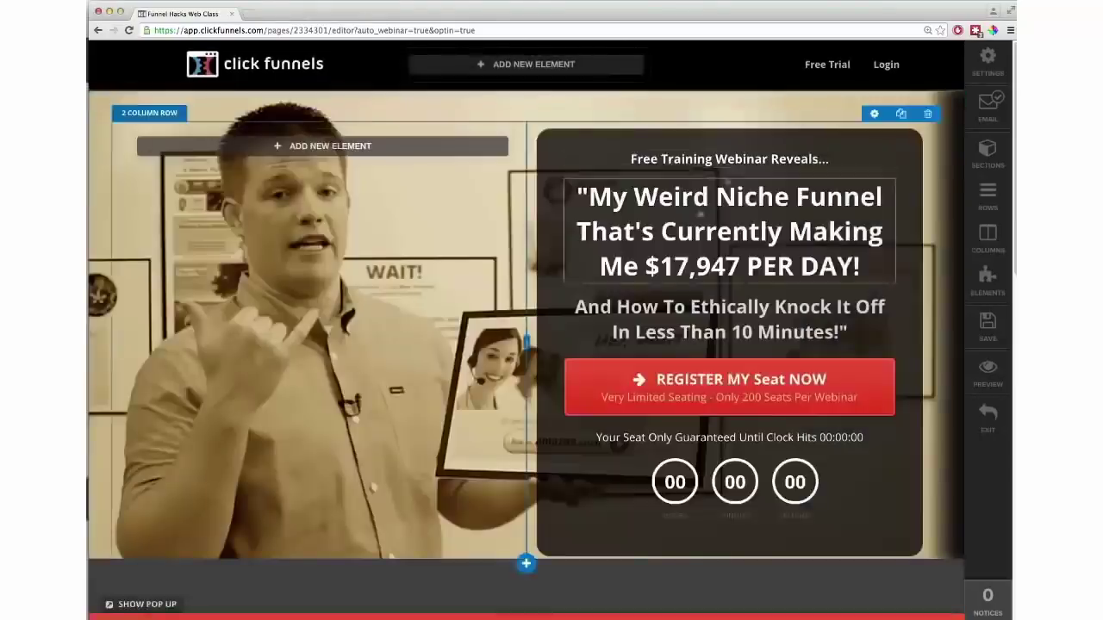
scroll(664, 347, "down", 7)
scroll(665, 346, "up", 6)
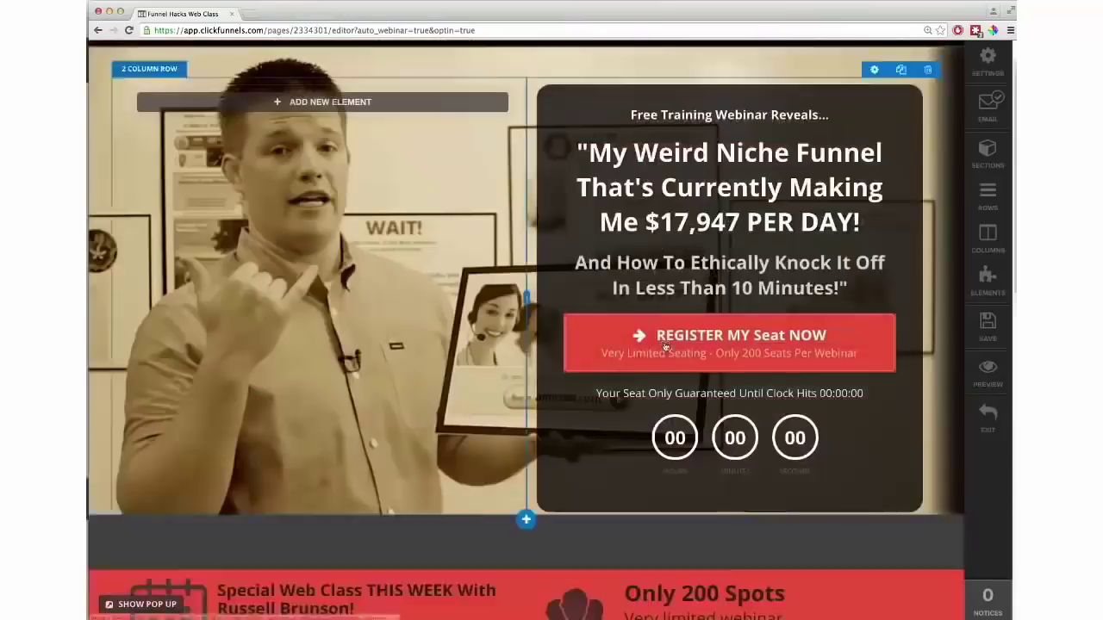
scroll(665, 346, "up", 1)
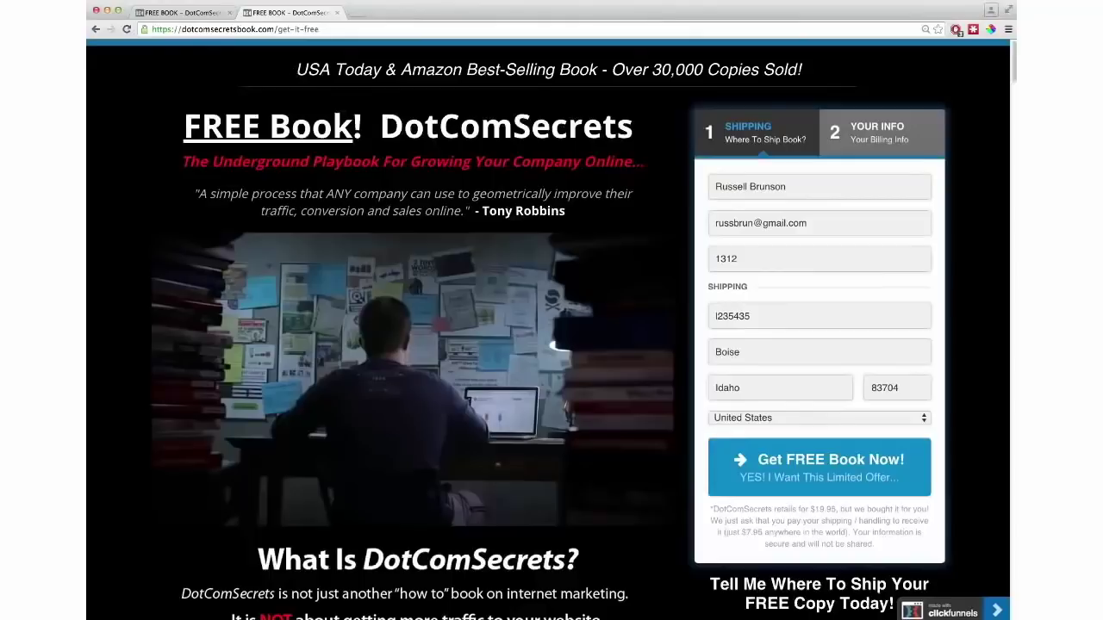
- Compare the live DotComSecrets free book page with its editor version, looking over the two-step order form and sales copy
left_click_drag(652, 70, 773, 70)
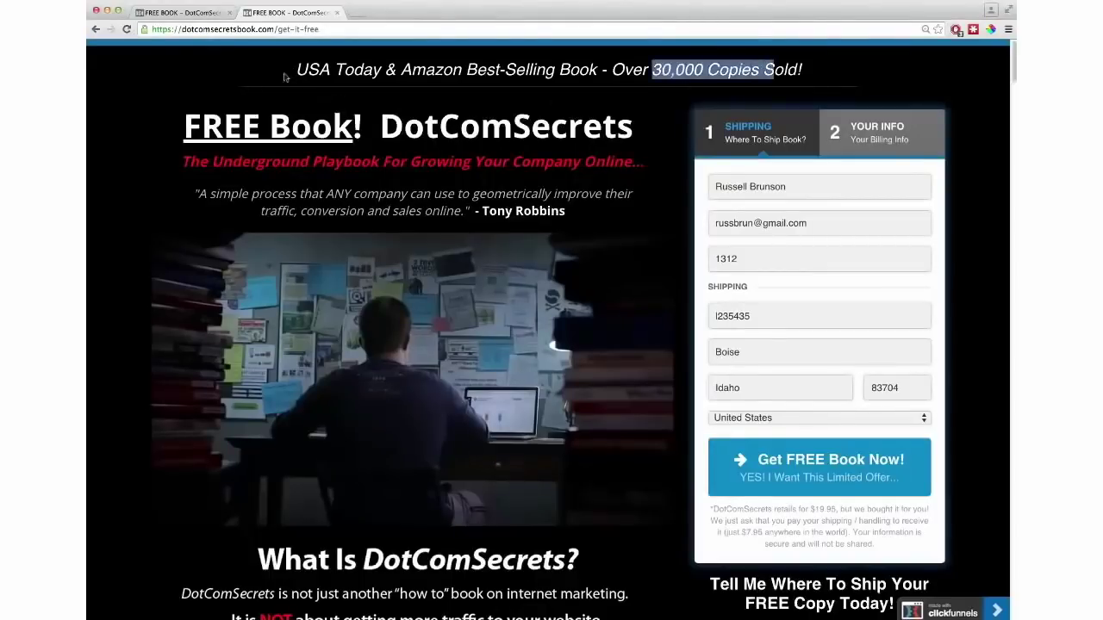
left_click(185, 12)
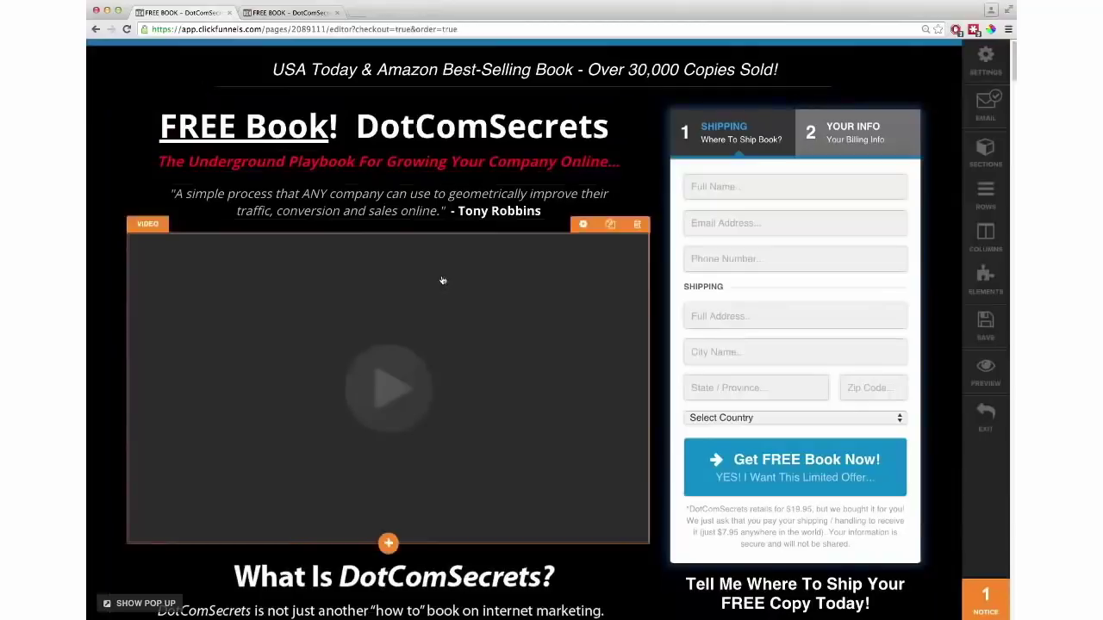
scroll(443, 281, "down", 2)
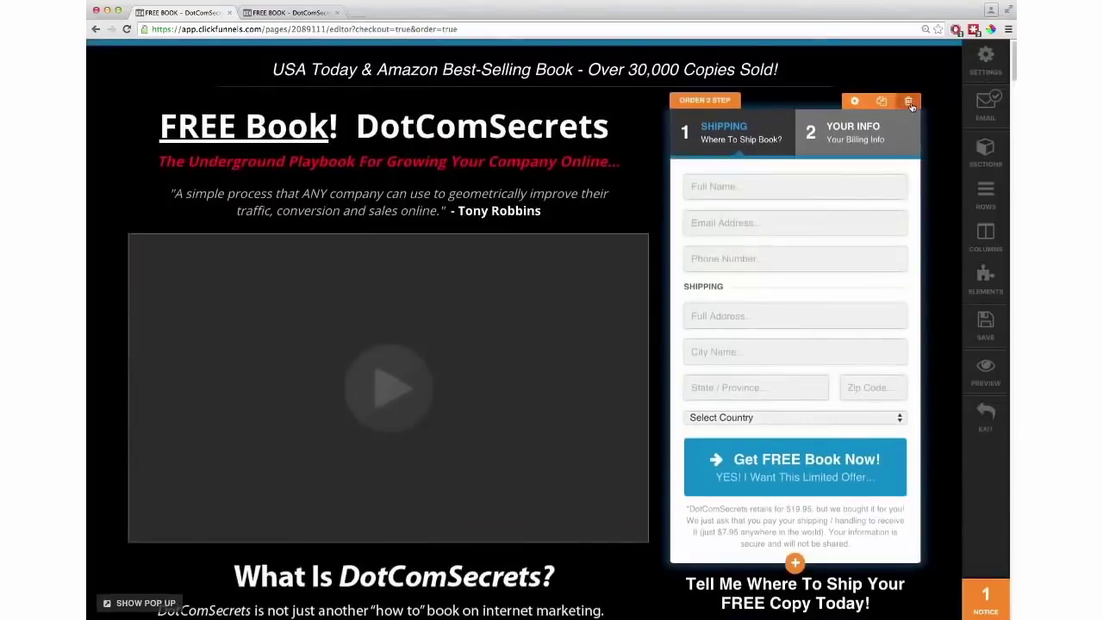
scroll(525, 296, "down", 10)
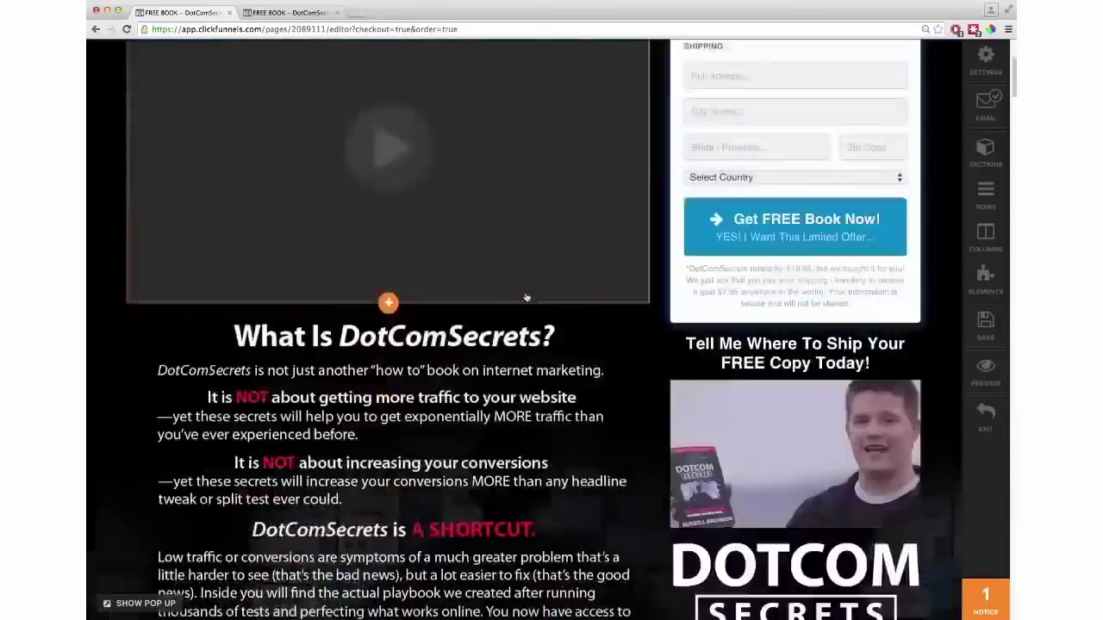
- Look over the testimonials, Amazon reviews and bullet-point sales copy further down the DotComSecrets free book page in the editor
scroll(532, 299, "down", 16)
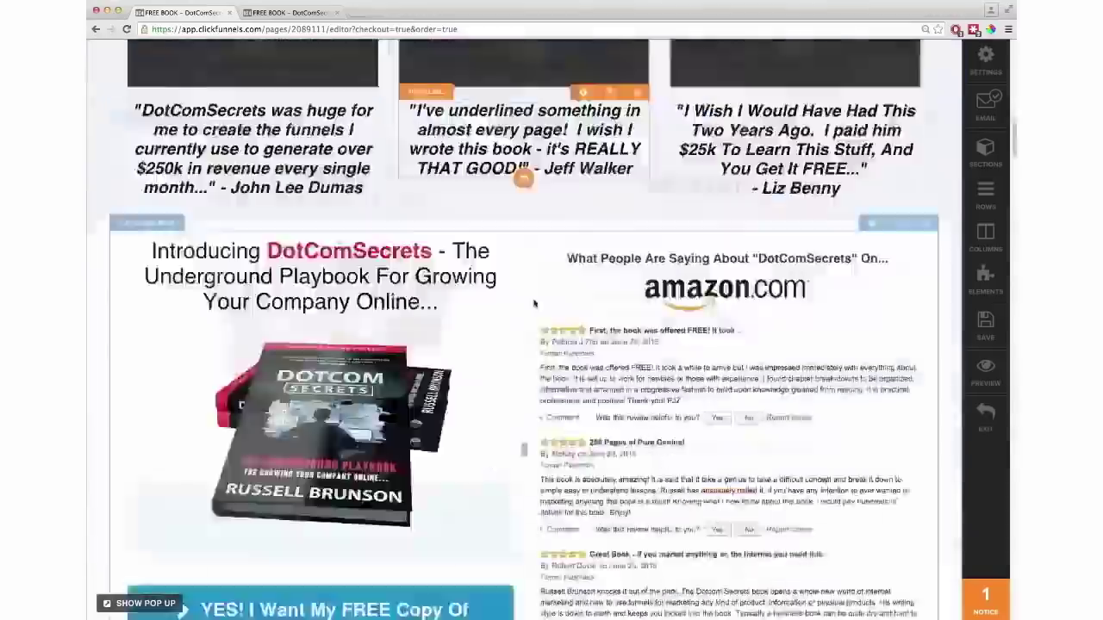
scroll(534, 304, "down", 18)
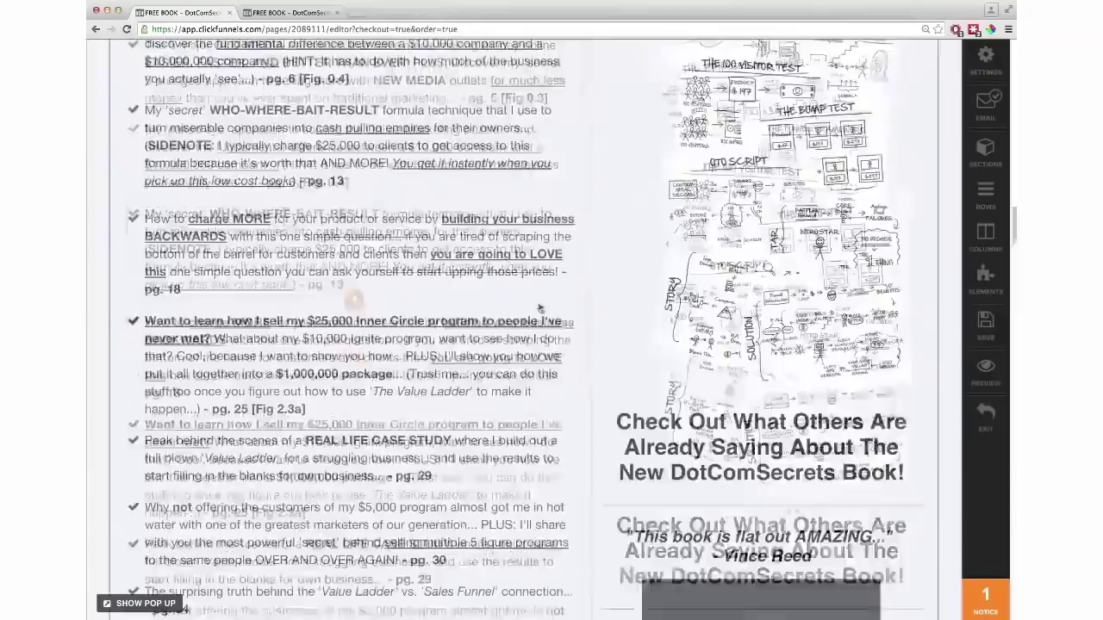
scroll(590, 320, "up", 20)
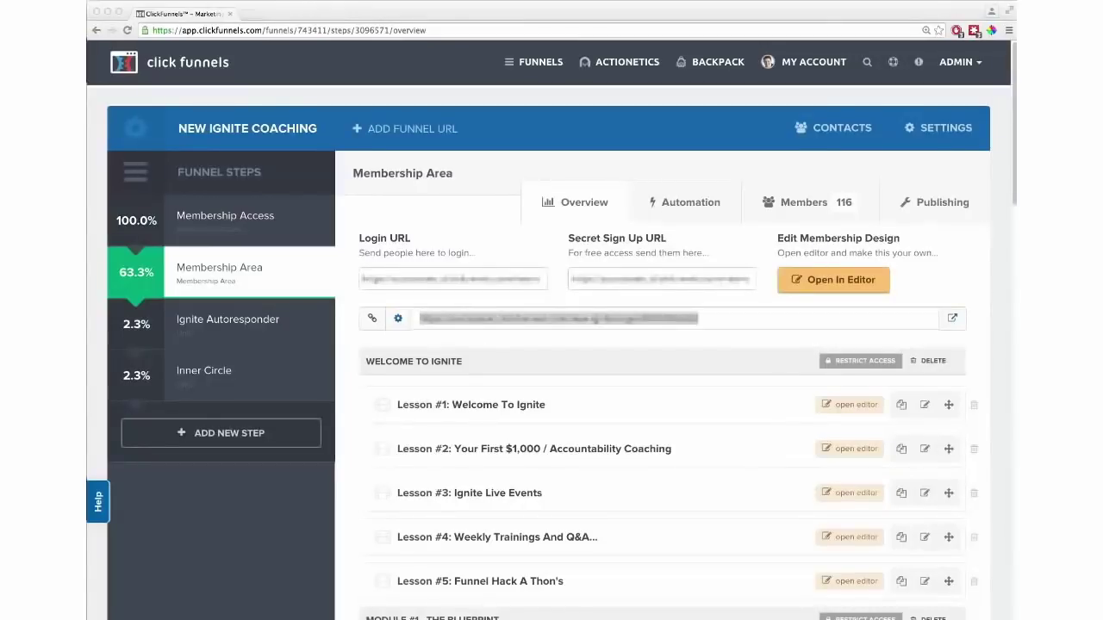
- Examine the lesson sections and lessons in the Membership Area step of the New Ignite Coaching funnel, down to the final section
left_click(998, 334)
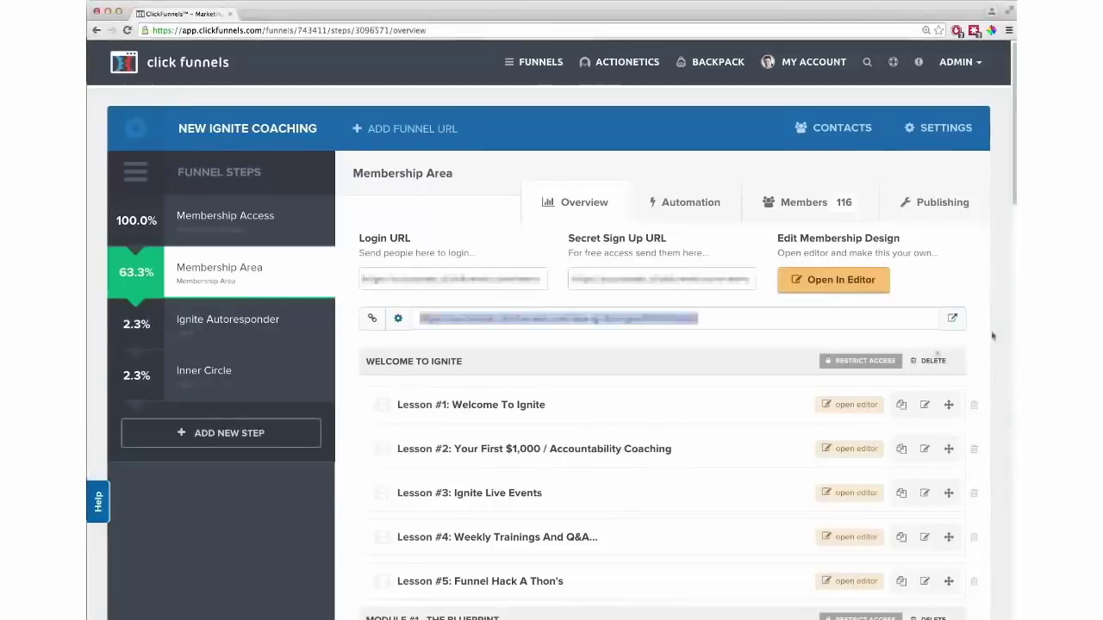
scroll(470, 385, "down", 1)
scroll(470, 385, "down", 15)
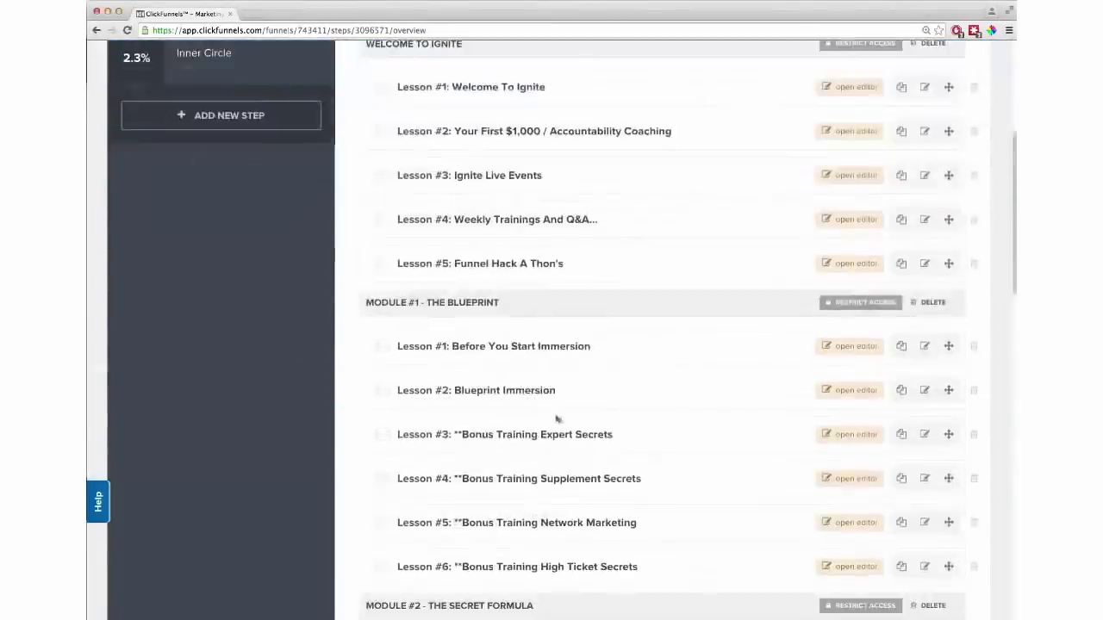
scroll(631, 436, "up", 20)
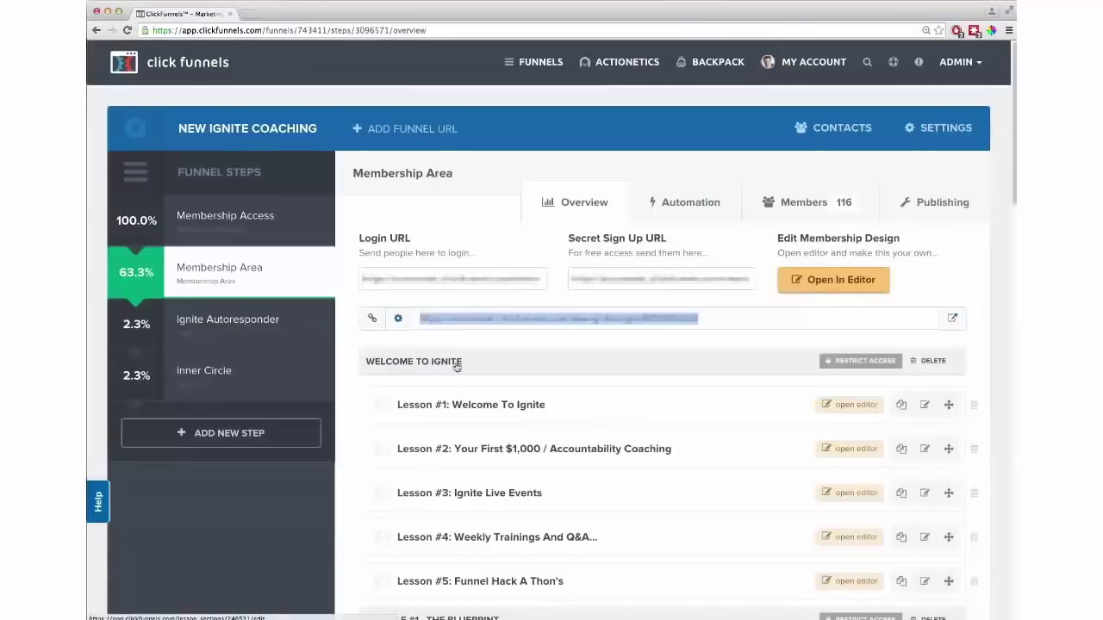
scroll(464, 393, "down", 3)
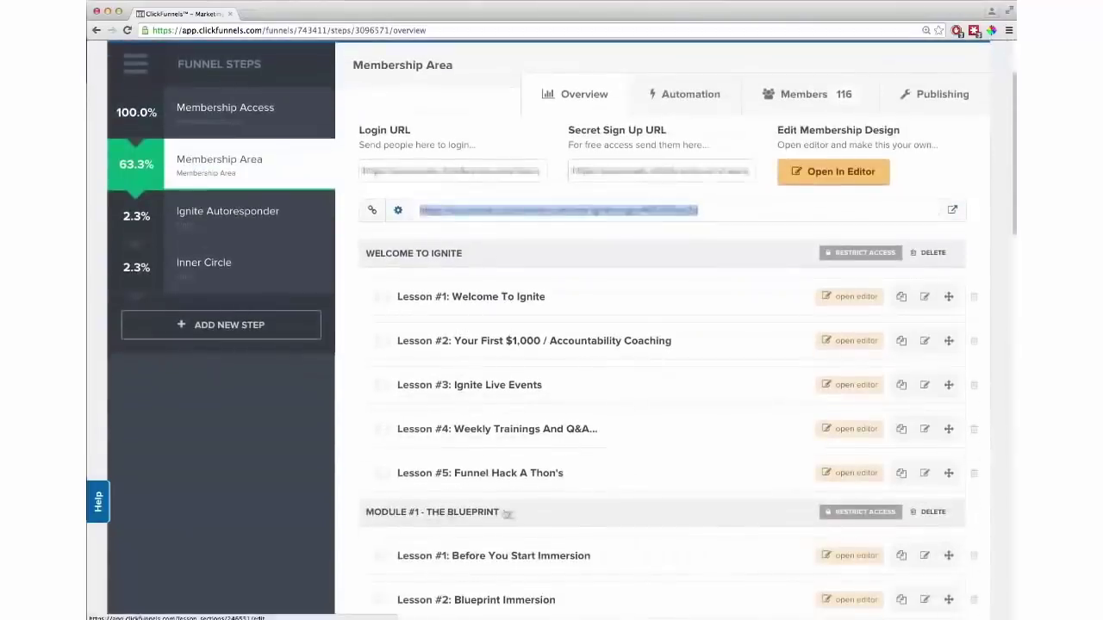
scroll(513, 483, "down", 4)
scroll(515, 469, "down", 4)
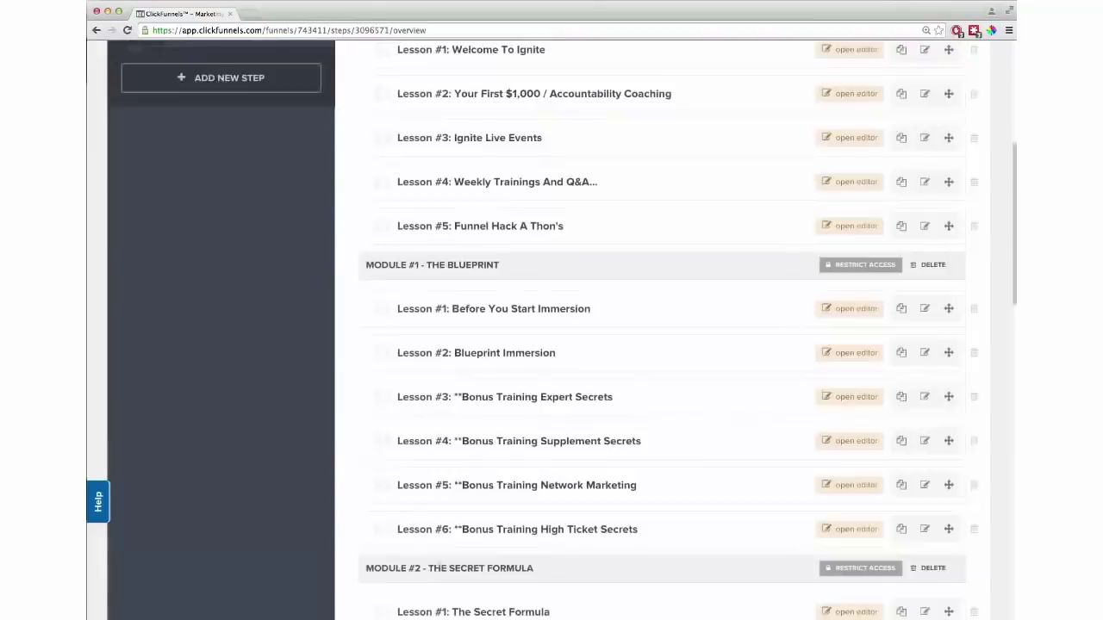
scroll(529, 532, "down", 2)
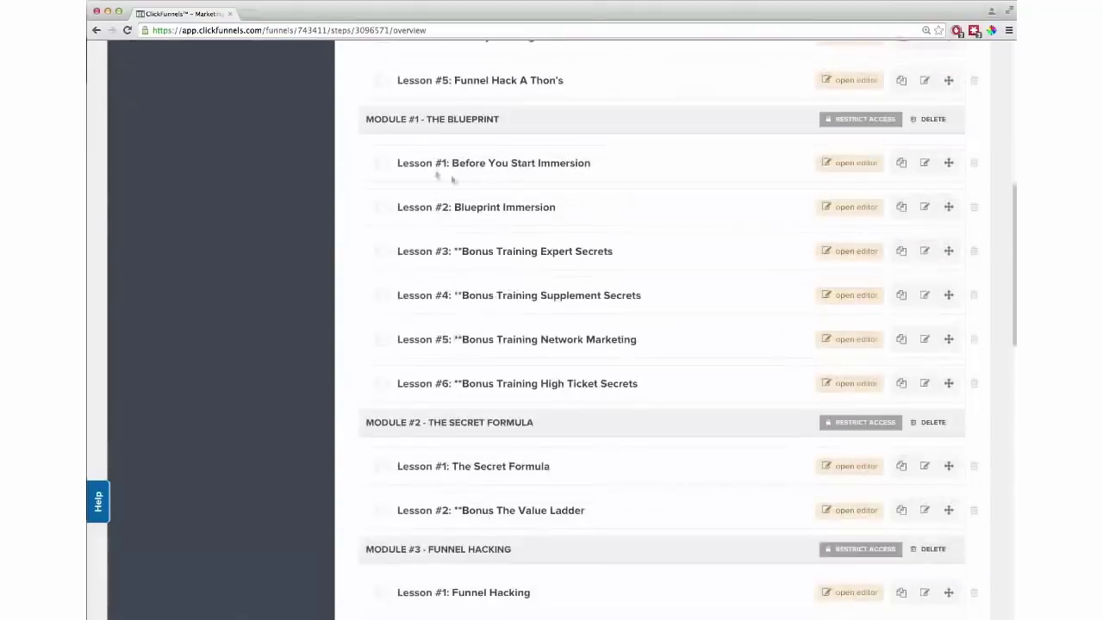
scroll(371, 405, "down", 1)
scroll(366, 432, "down", 10)
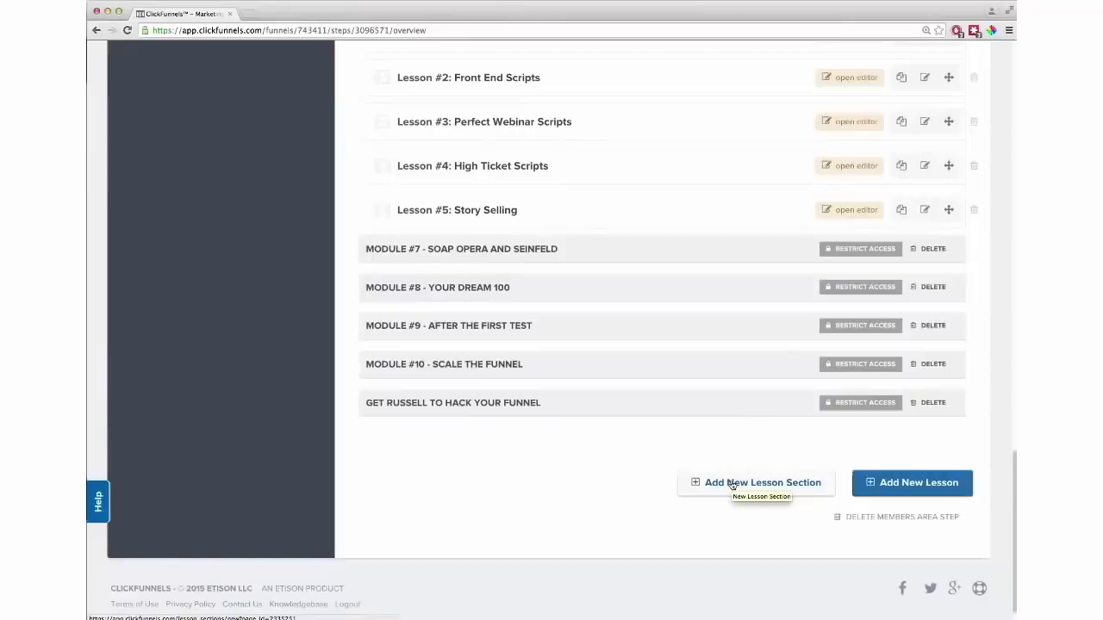
- Start a new lesson section named Module 1 and close the form without creating it
left_click(732, 485)
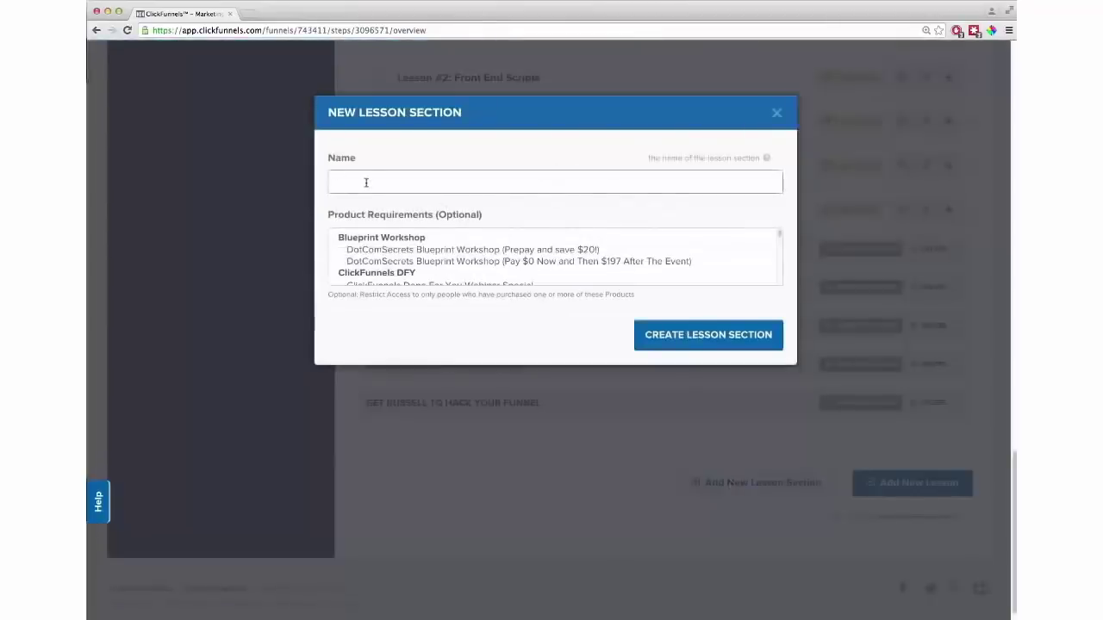
left_click(365, 183)
type("Module 1")
left_click(777, 112)
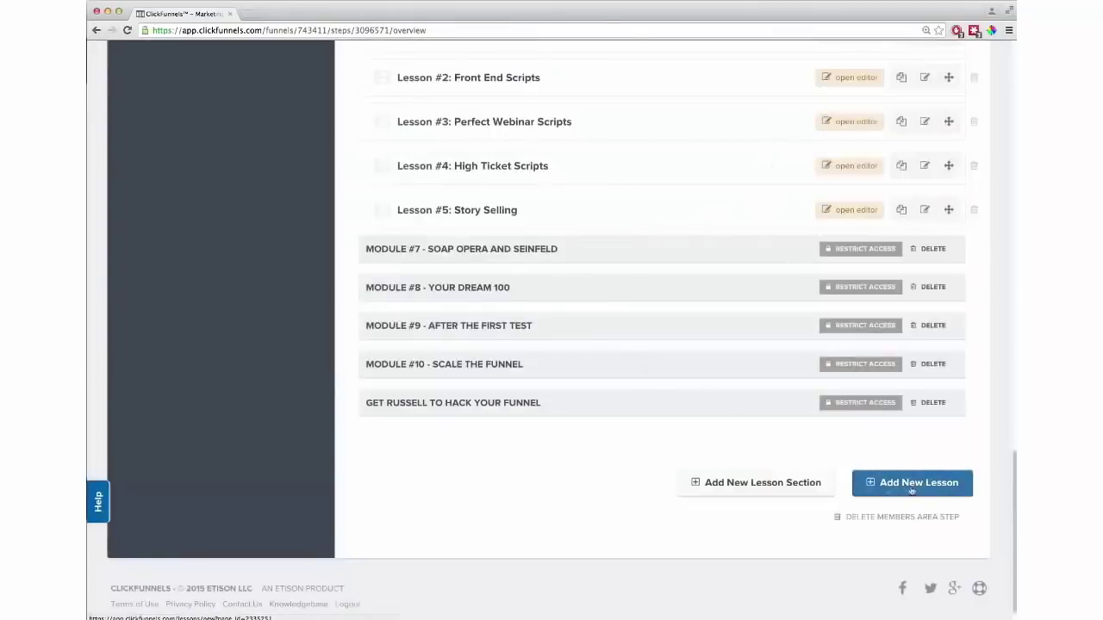
- Start a new lesson in the Module #1 - The Blueprint section and check the name field and page template choices
scroll(532, 198, "up", 2)
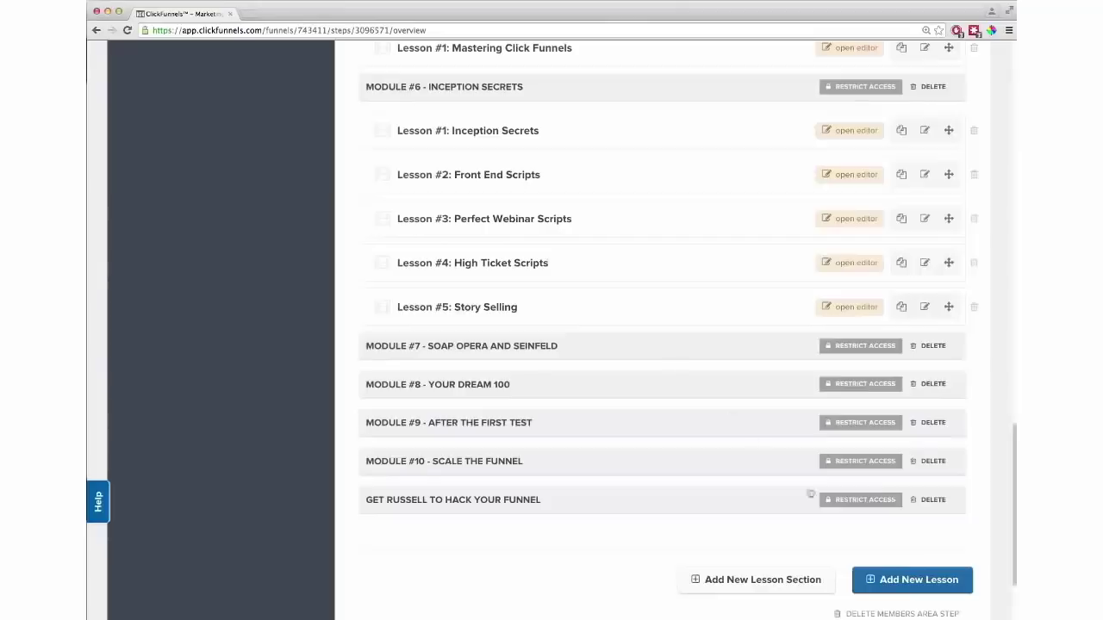
left_click(913, 580)
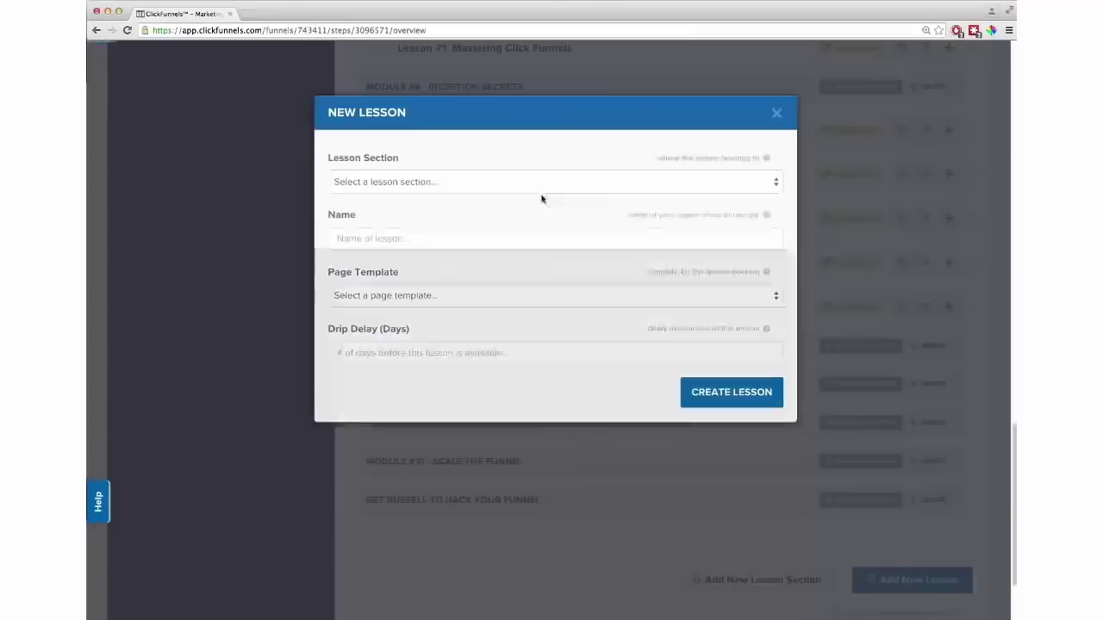
left_click(543, 182)
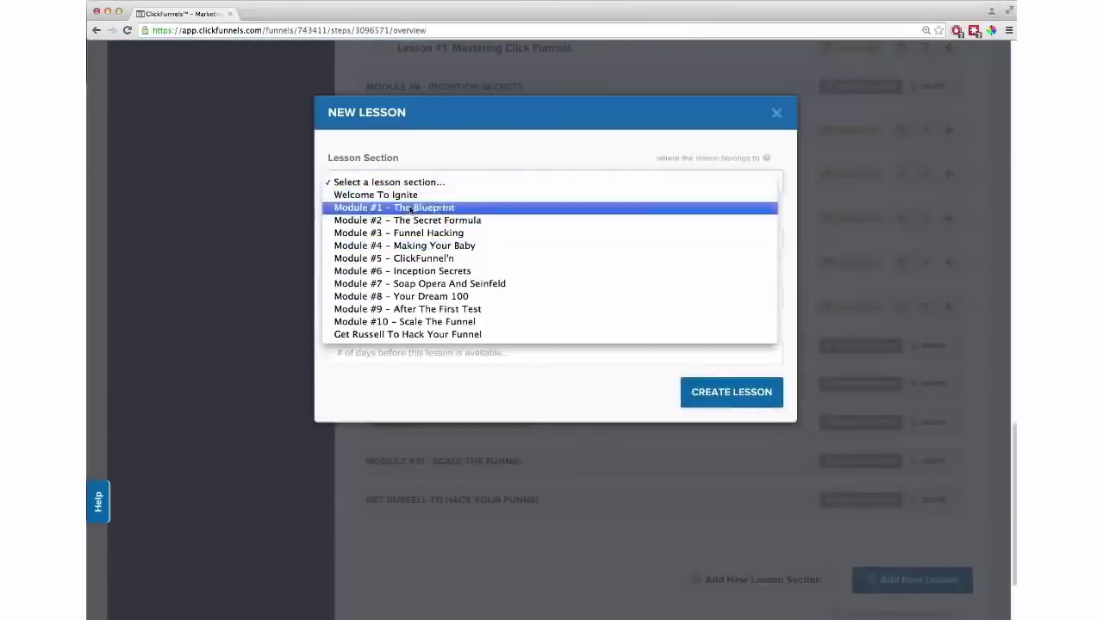
left_click(408, 209)
left_click(374, 239)
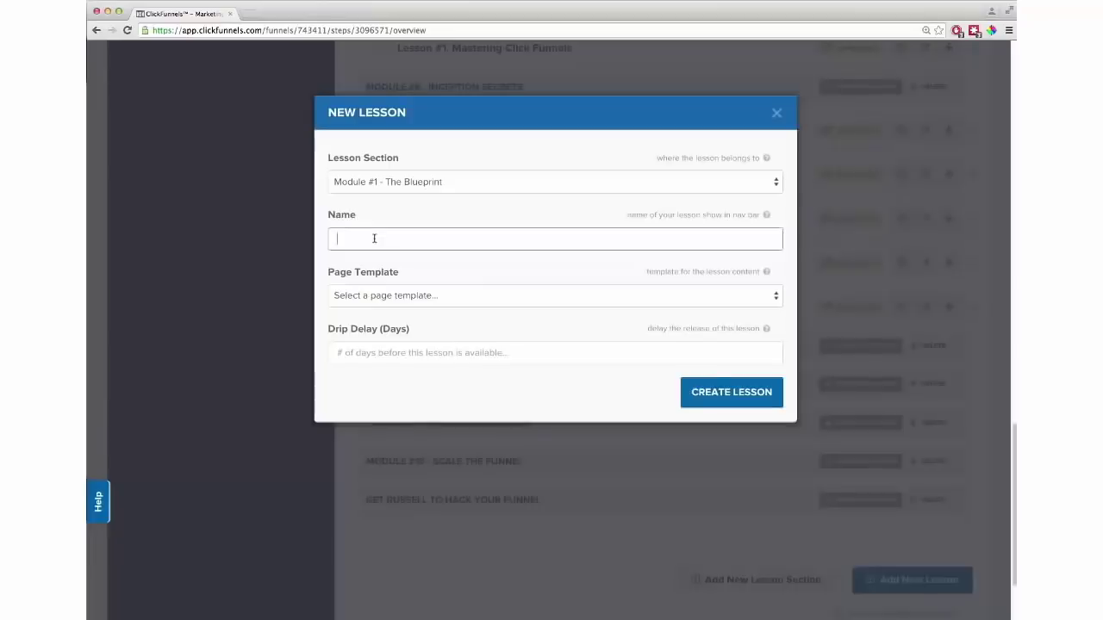
left_click(385, 298)
left_click(394, 388)
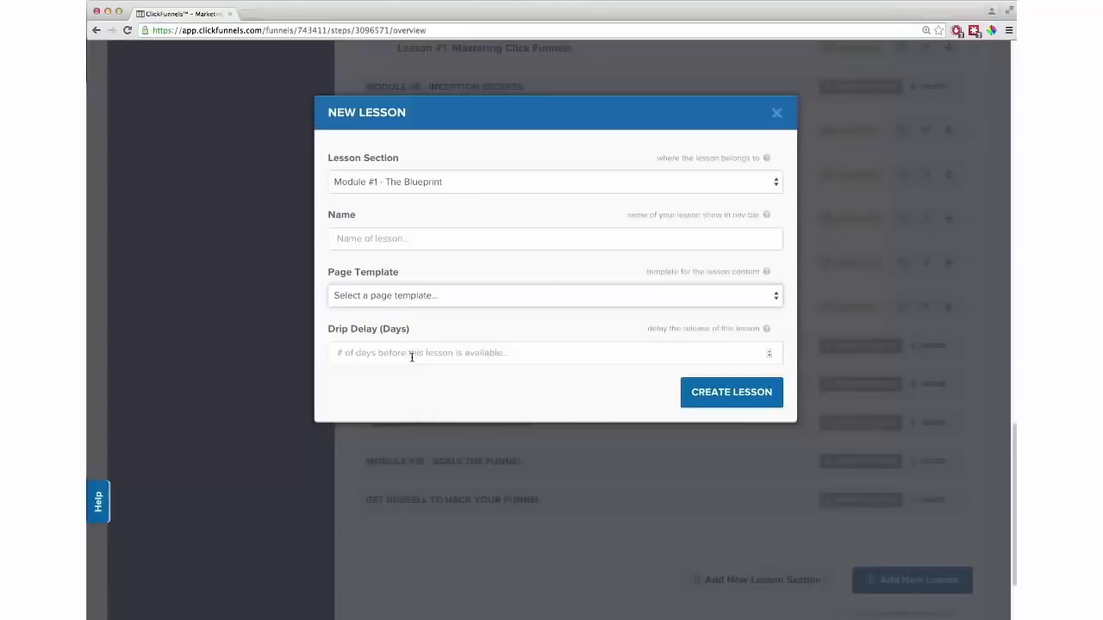
- Enter a drip delay of 7 days for the new lesson and close the form without creating the lesson
left_click(412, 357)
type("0")
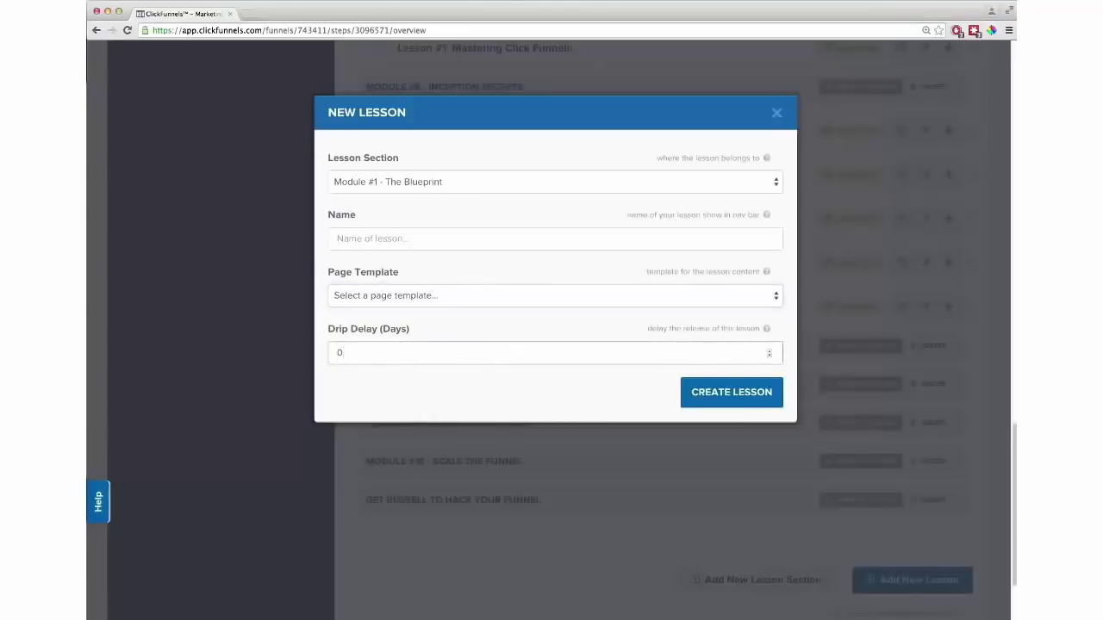
key("BackSpace")
type("7")
left_click(776, 114)
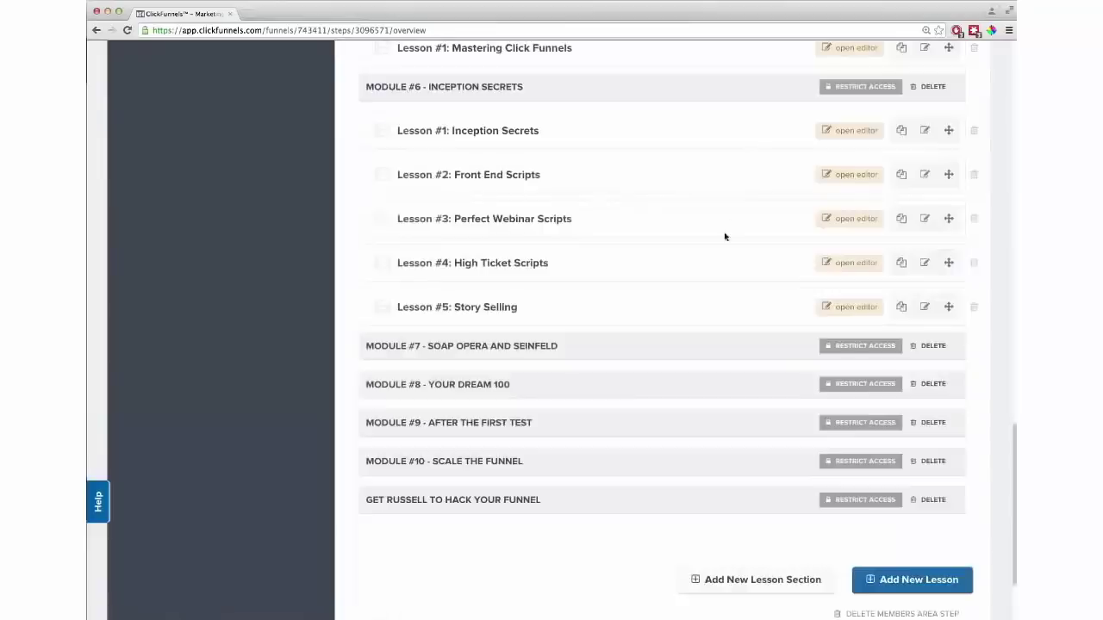
- Examine the Before You Start Immersion lesson of Module #1 in the editor, including its video and audio book downloads, and close it
scroll(724, 234, "up", 10)
scroll(724, 237, "up", 5)
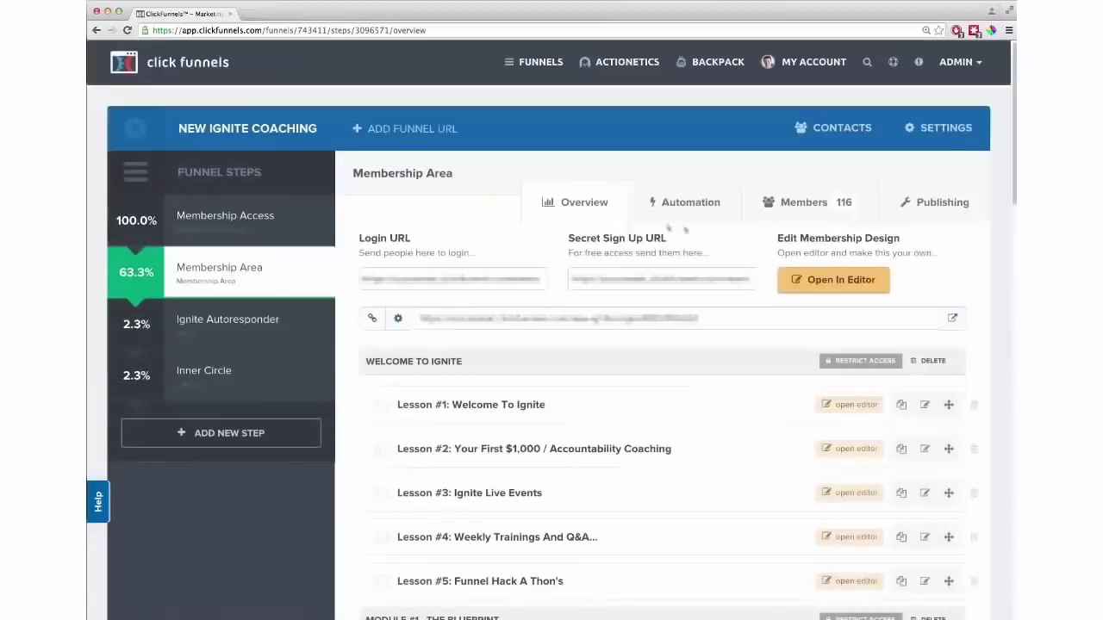
scroll(449, 403, "down", 2)
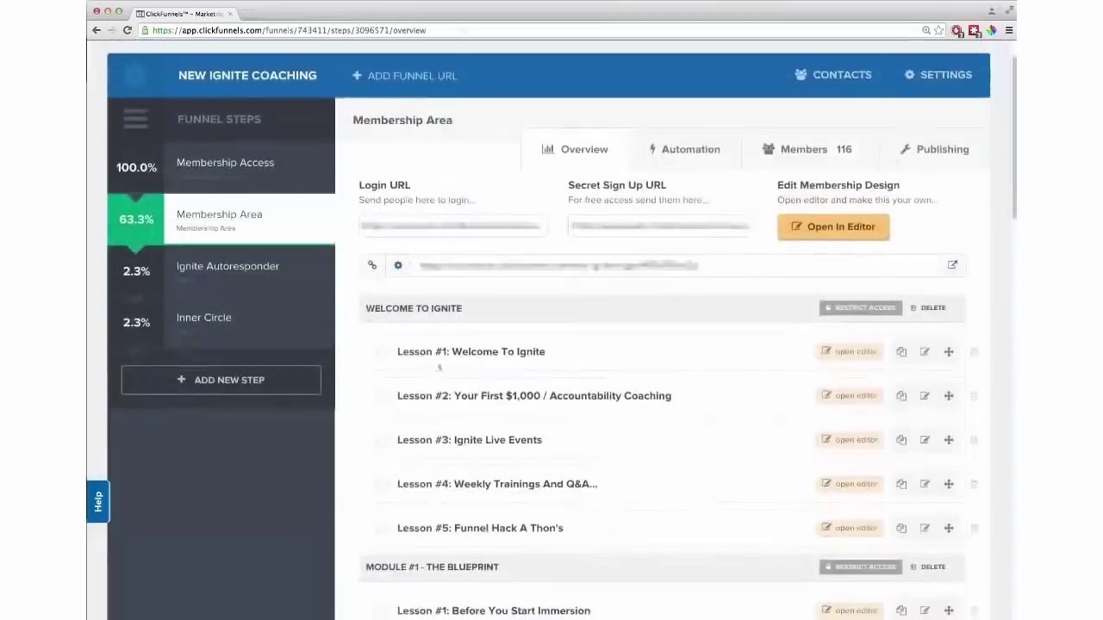
scroll(522, 400, "down", 3)
scroll(525, 401, "down", 1)
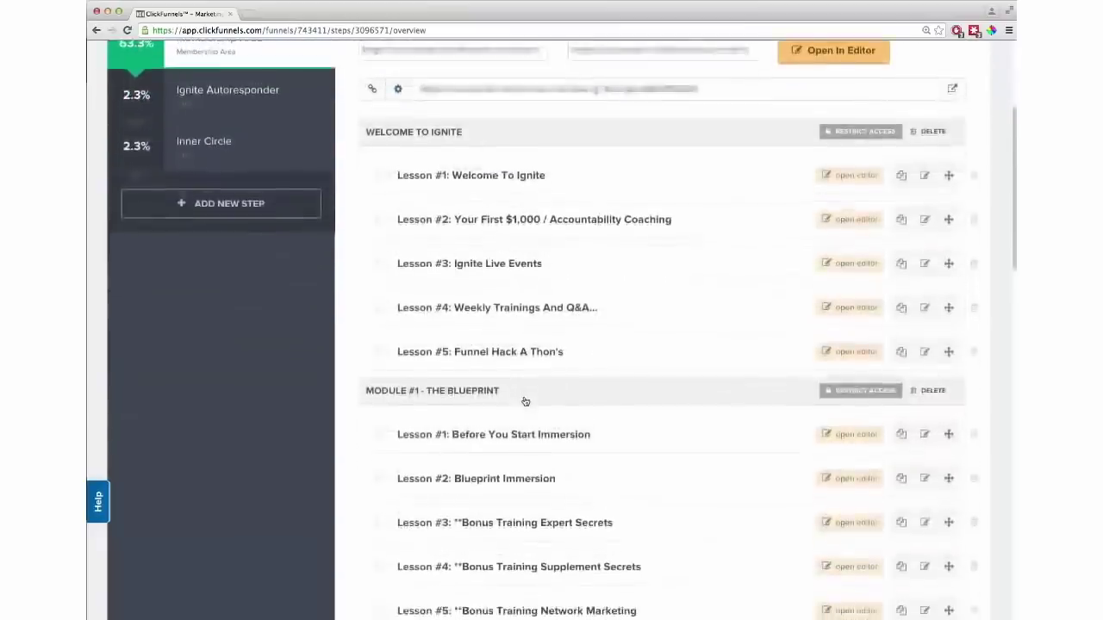
left_click(840, 426)
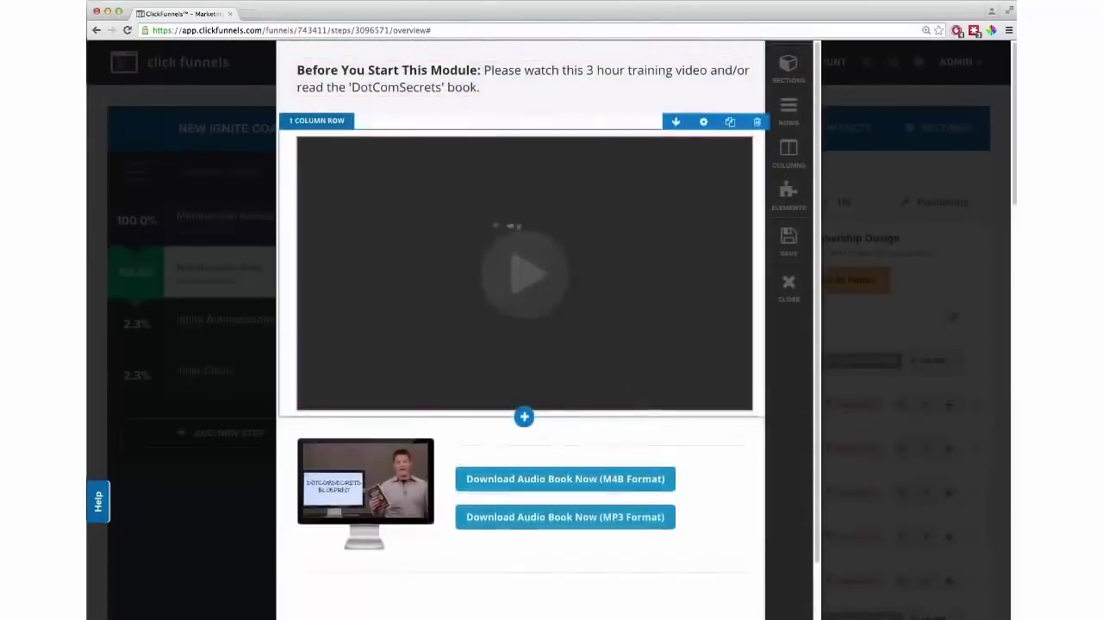
scroll(522, 245, "down", 3)
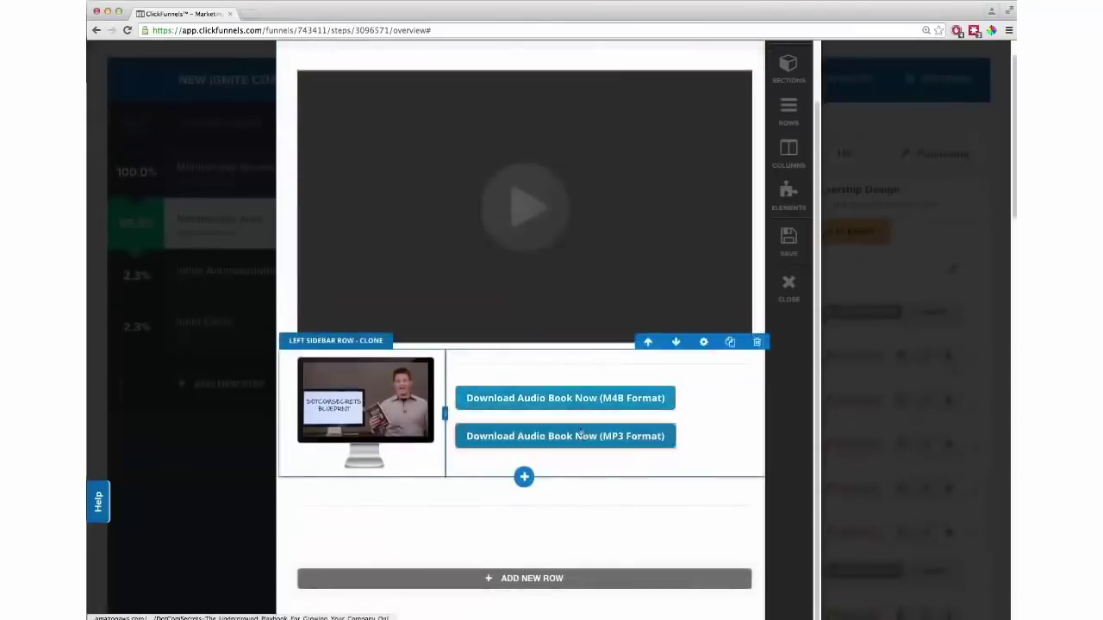
scroll(565, 457, "up", 1)
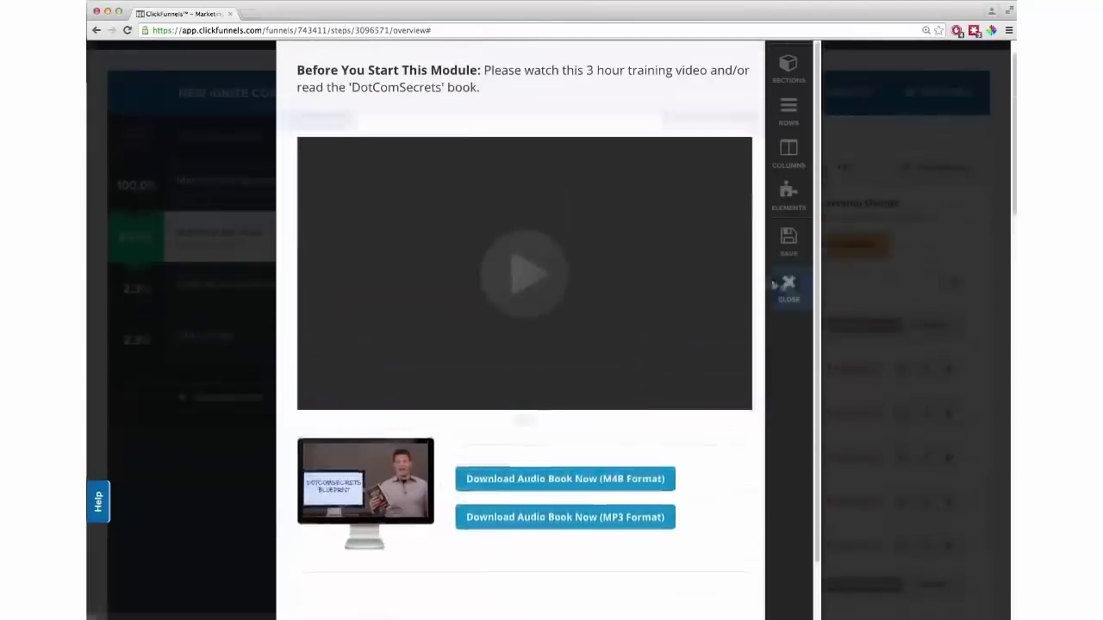
left_click(788, 288)
- Look through the lessons listed under The Blueprint and The Secret Formula modules
scroll(681, 376, "down", 3)
scroll(681, 375, "down", 5)
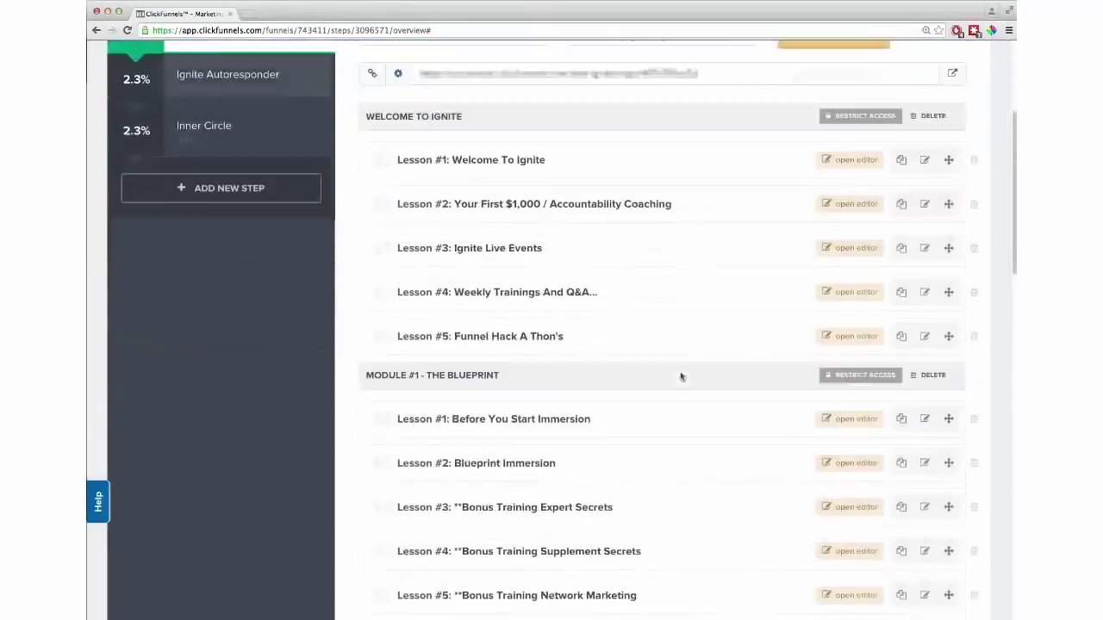
scroll(686, 382, "down", 4)
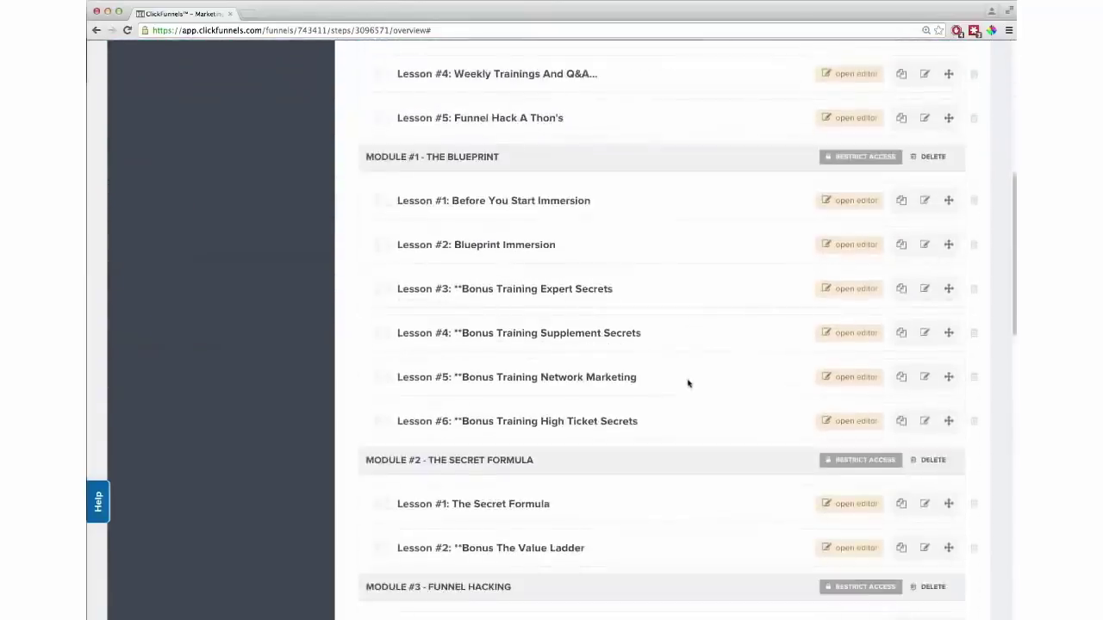